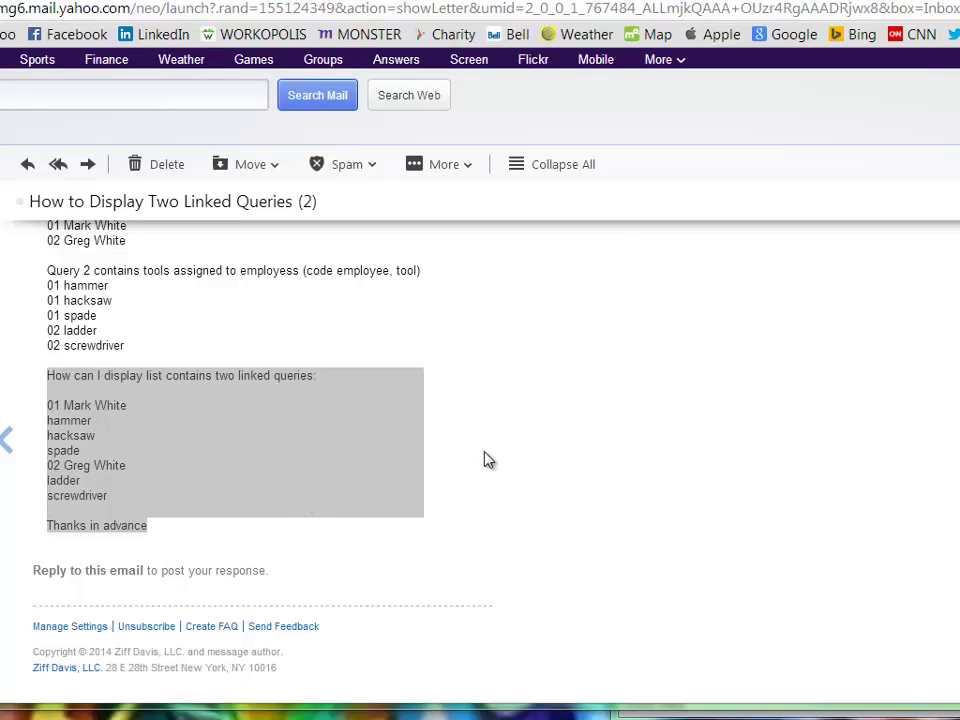
Highlight the employee lines, tool lines and desired combined list in the email, then switch to Access.
click(465, 348)
scroll(471, 339, up, 3)
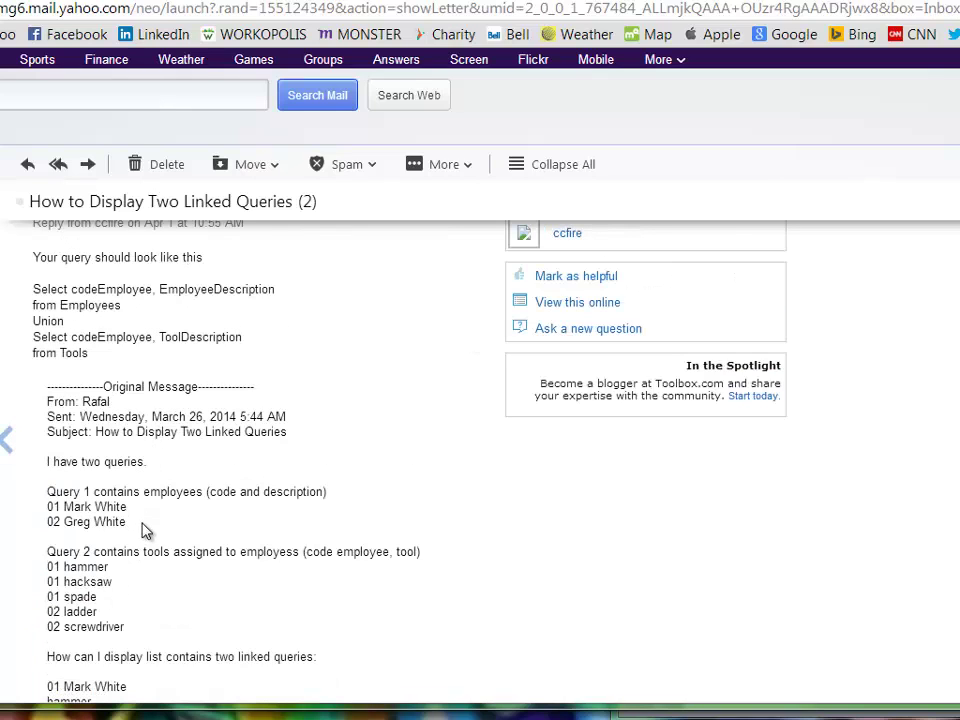
drag(143, 530, 47, 512)
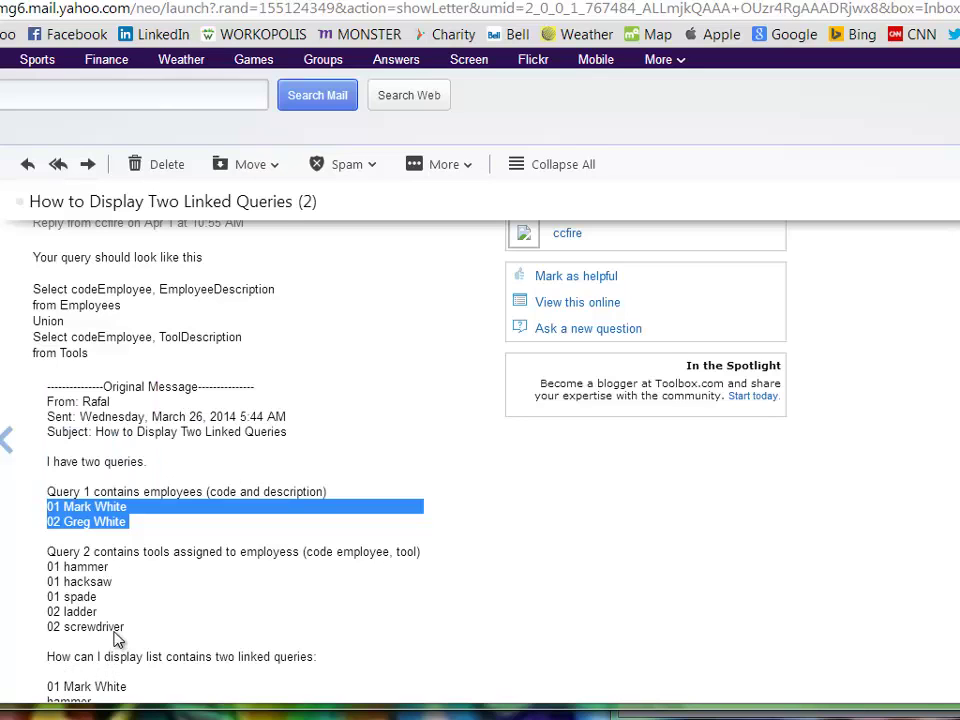
drag(135, 632, 47, 571)
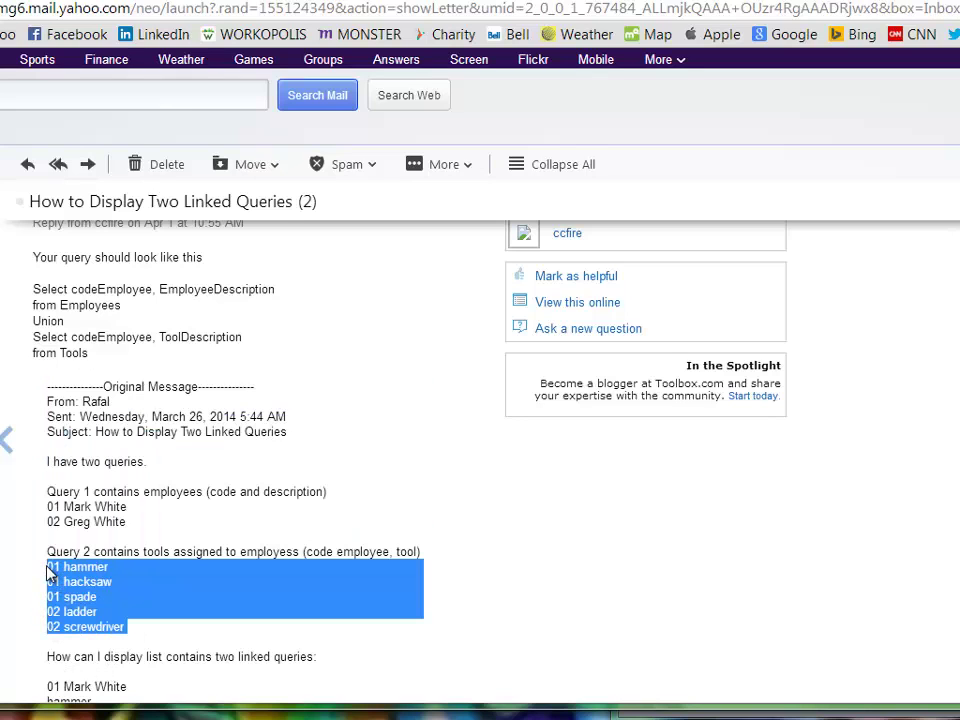
scroll(480, 585, down, 3)
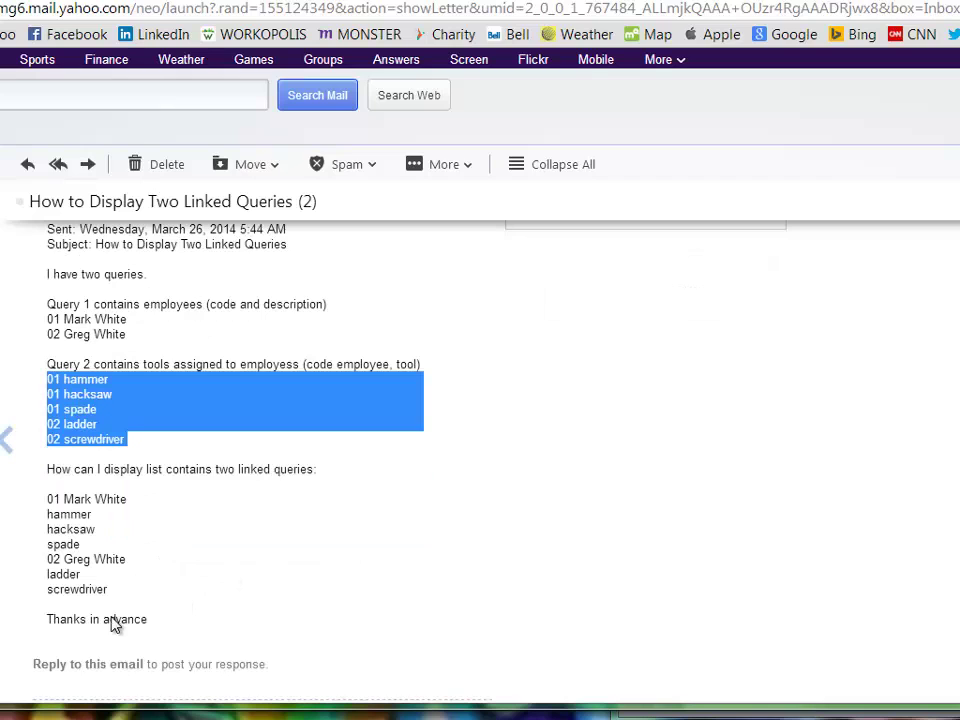
drag(120, 598, 54, 502)
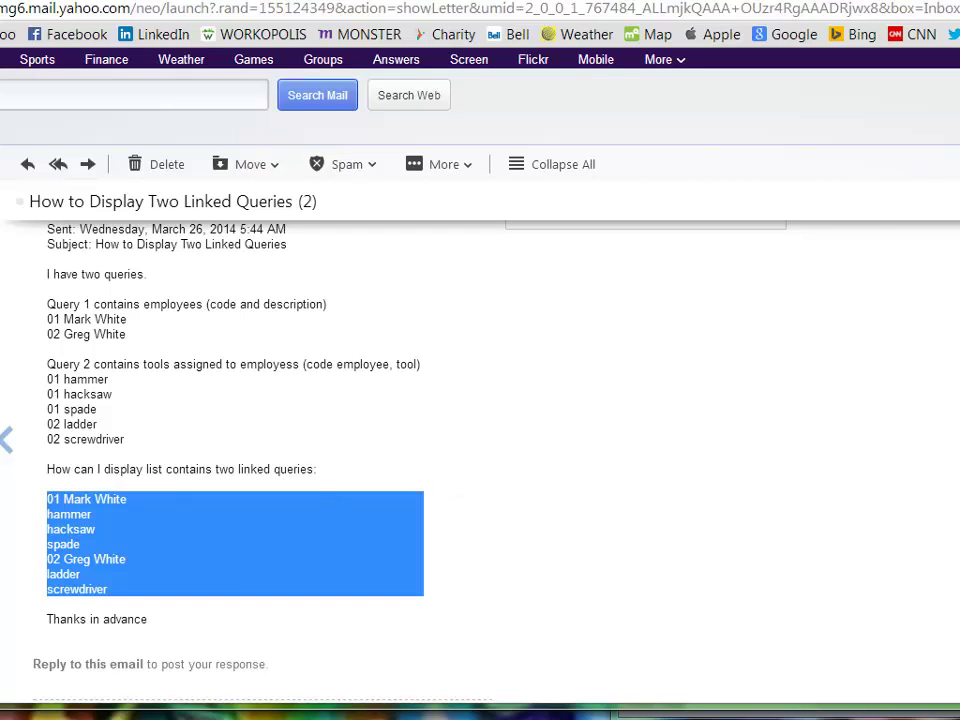
key(alt+Tab)
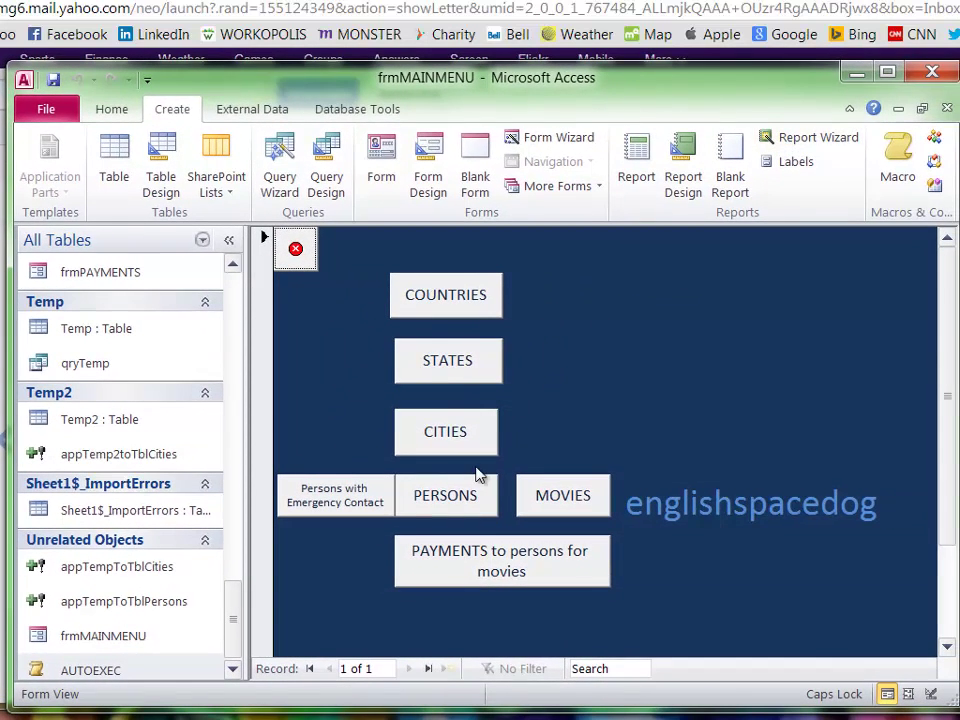
Close frmMAINMENU, create a new blank table and begin saving it as tblTOOLS.
click(947, 110)
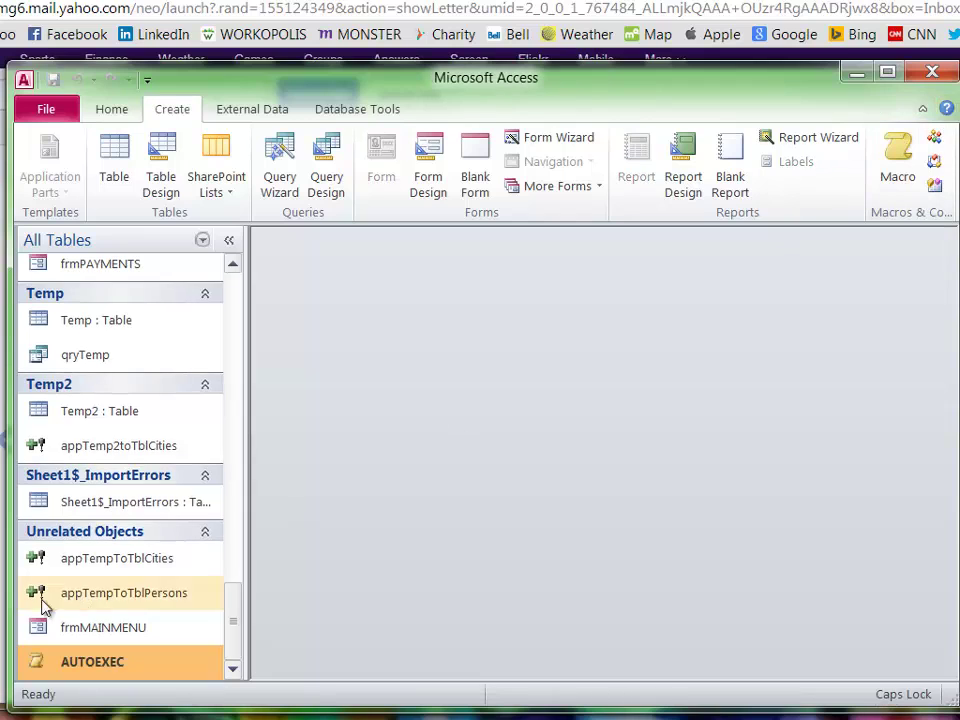
click(114, 174)
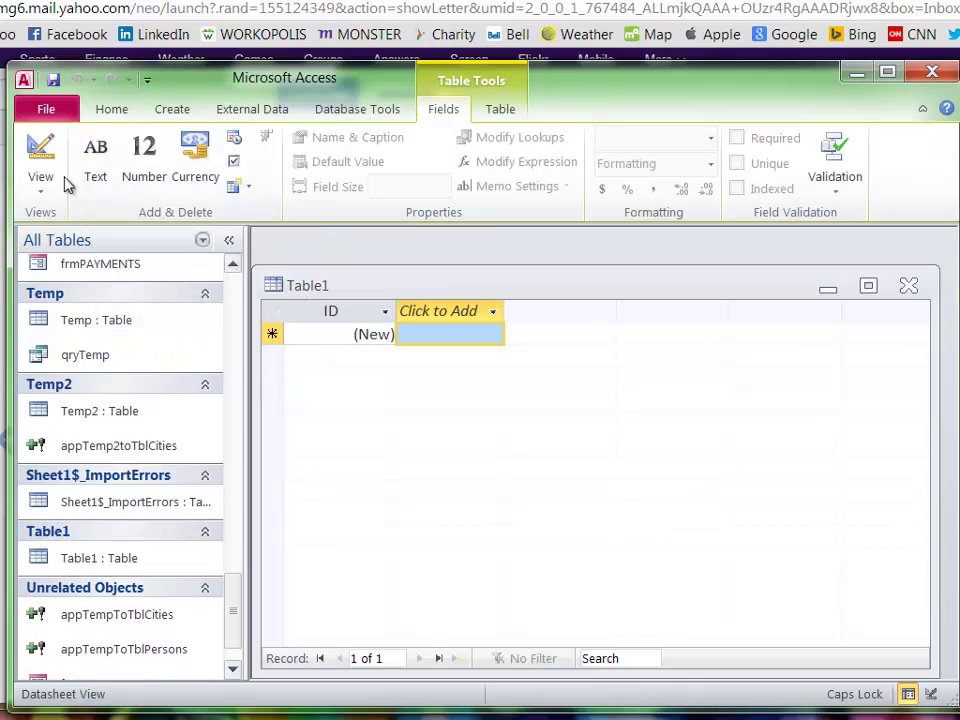
click(40, 150)
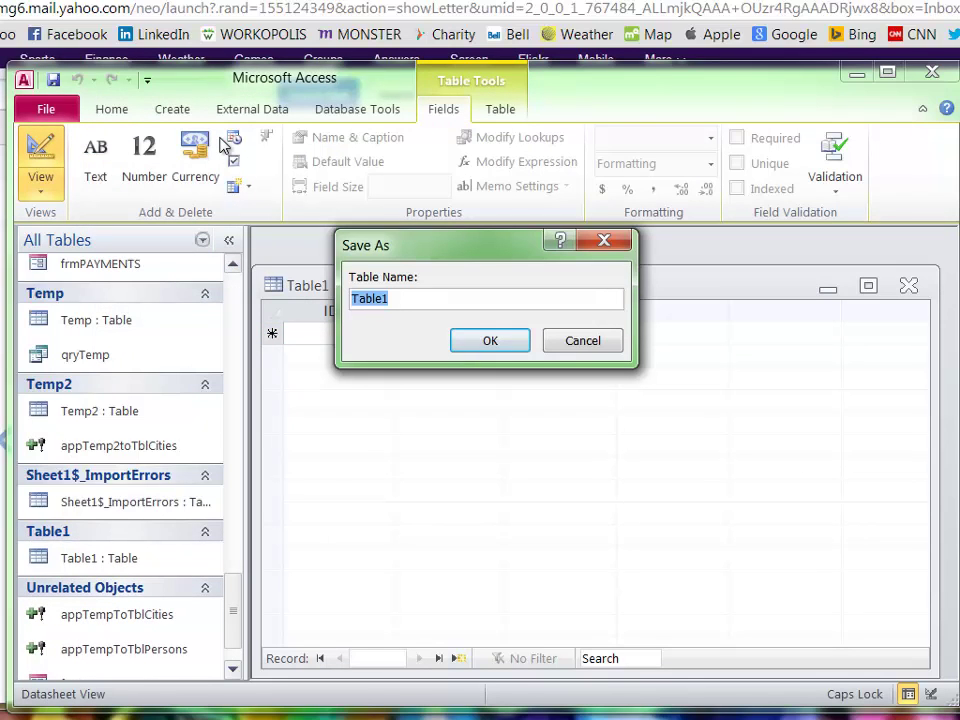
text(tbl)
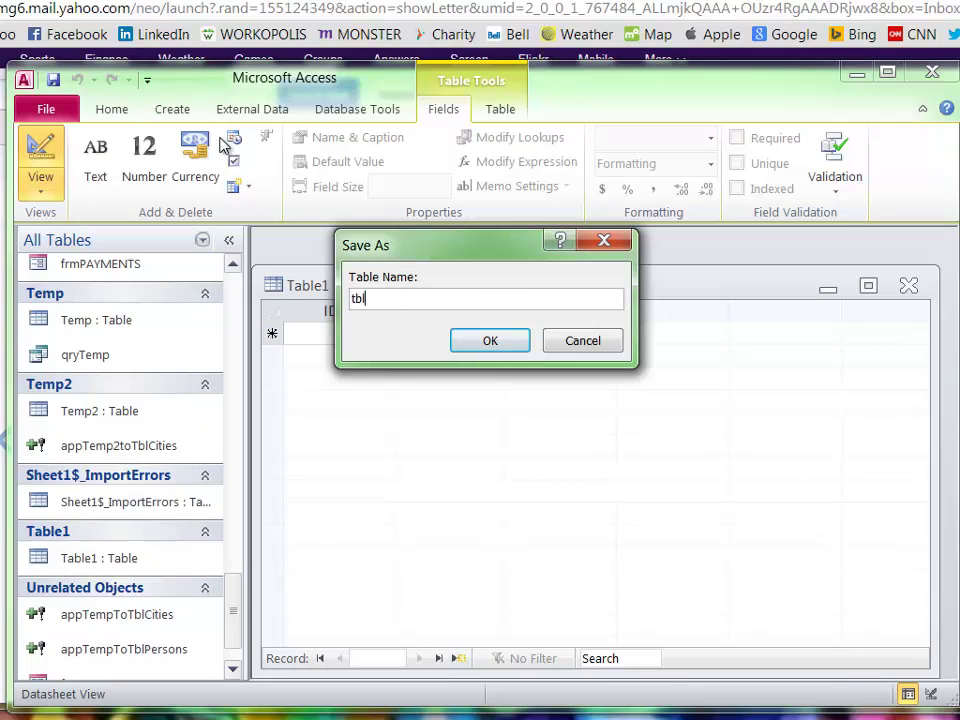
key(Caps_Lock)
text(TOOLS)
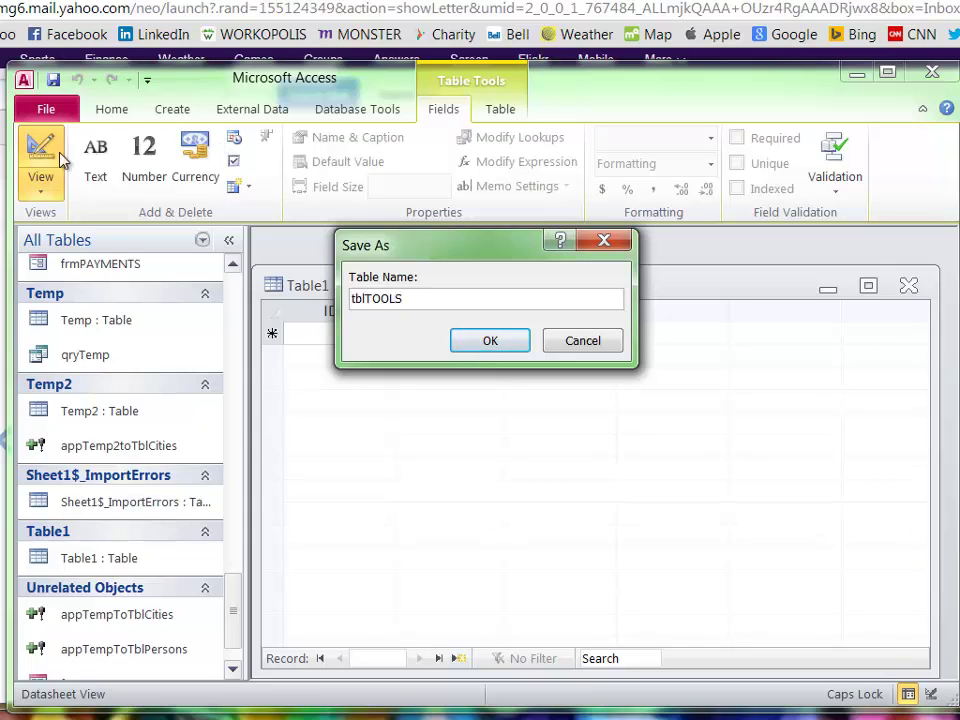
Confirm the tblTOOLS name and add a PersonID field of type Number below ID.
click(499, 347)
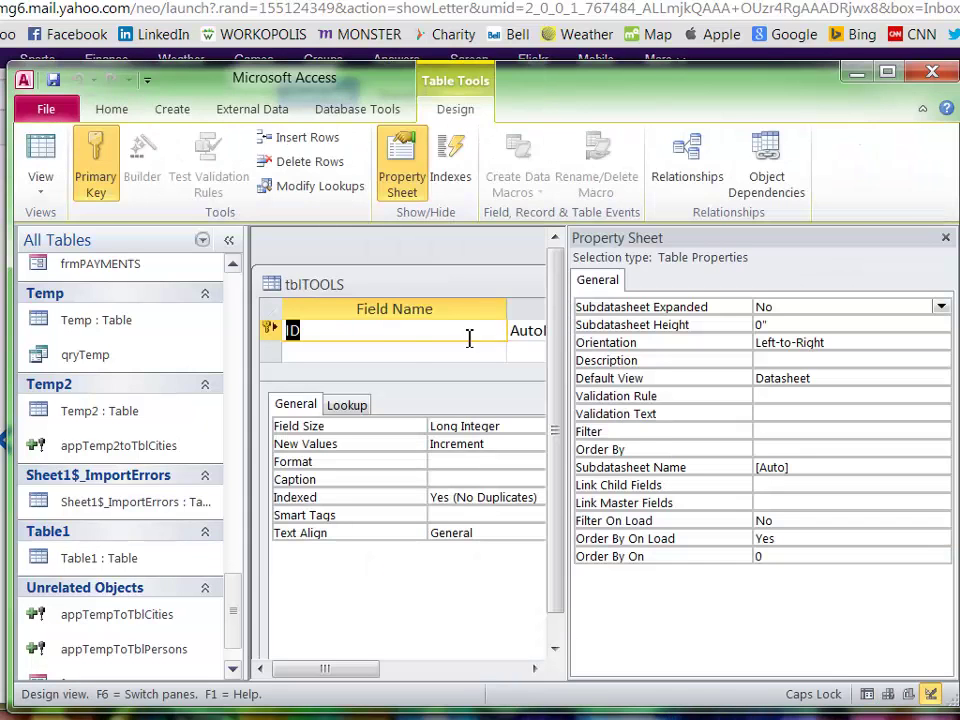
click(945, 237)
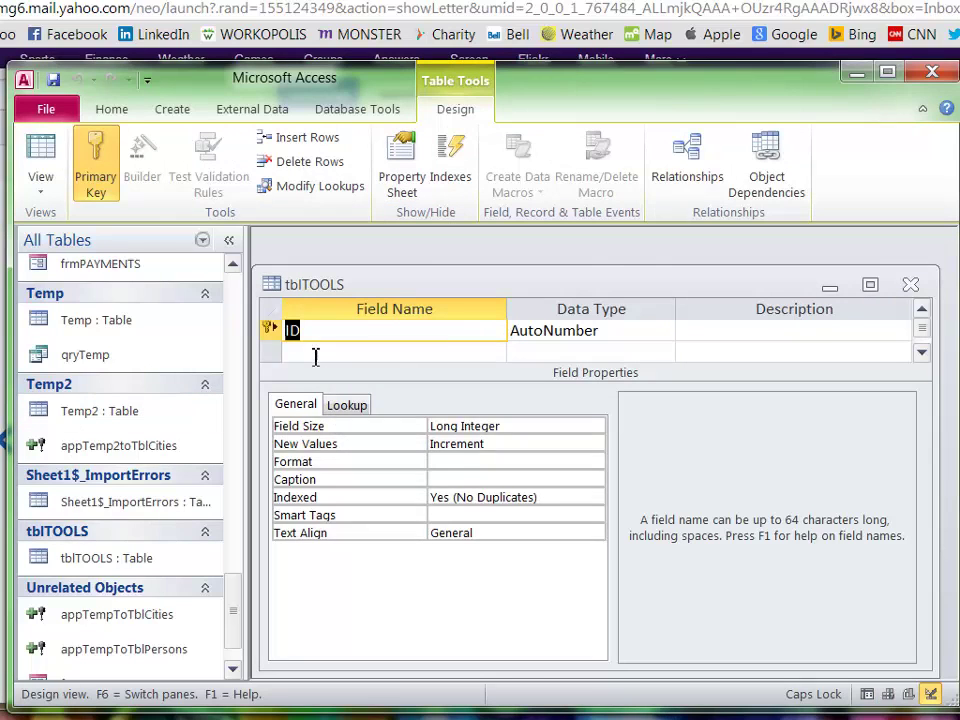
click(315, 352)
text(p)
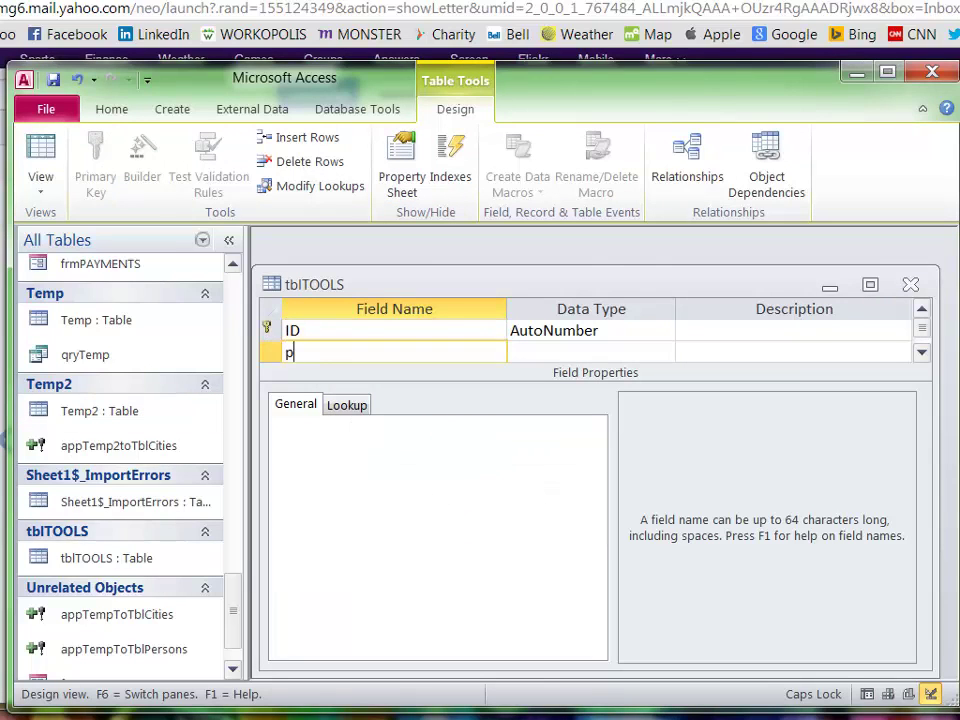
key(Caps_Lock)
text(erson)
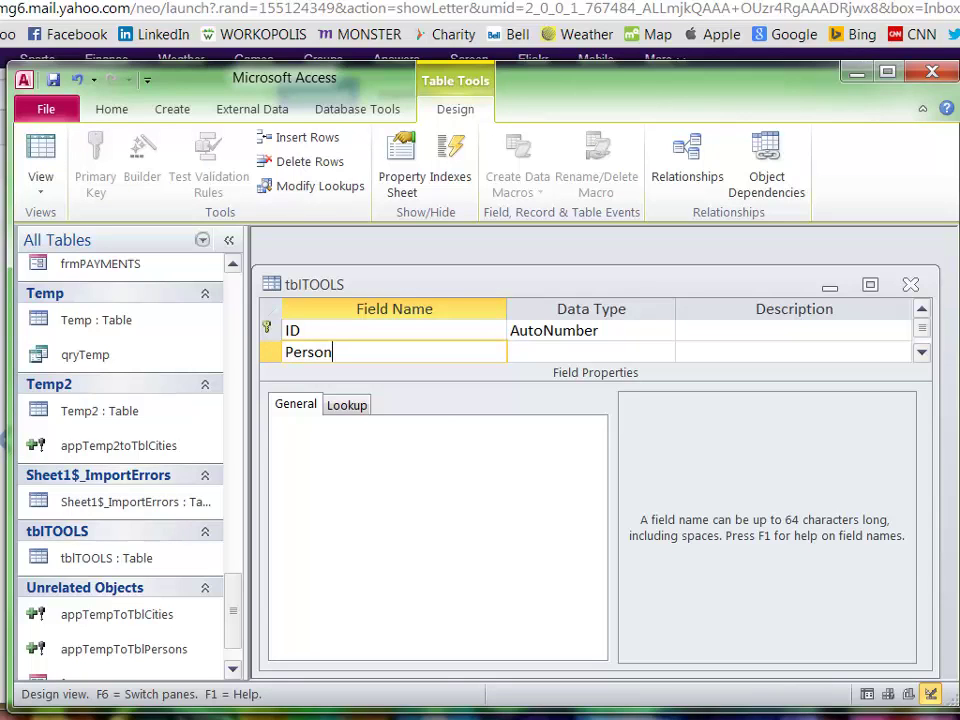
text(ID)
key(Tab)
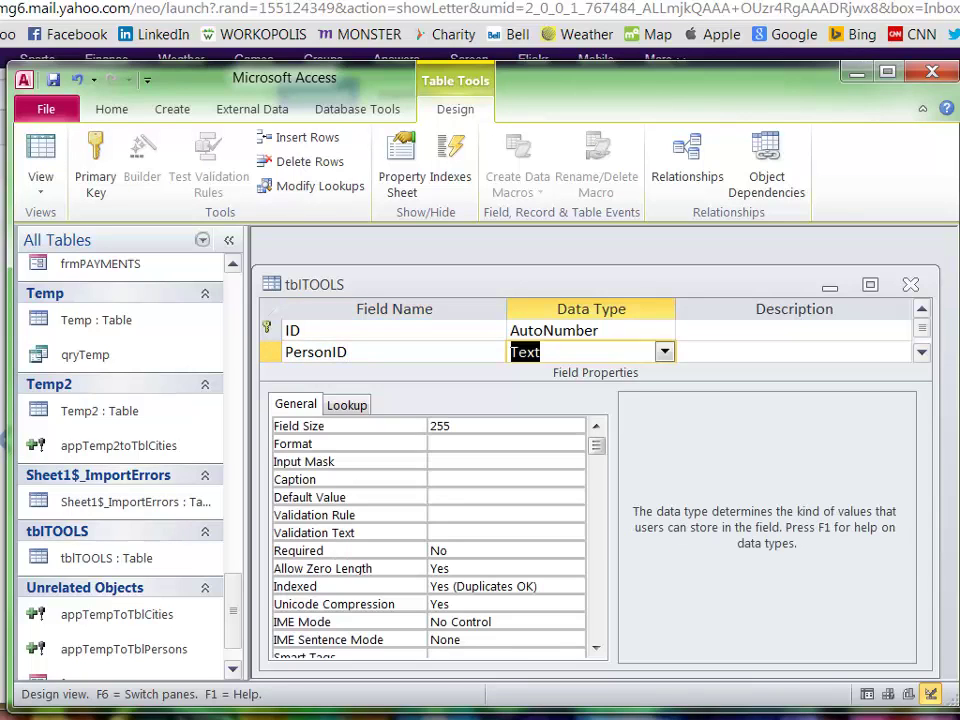
text(number)
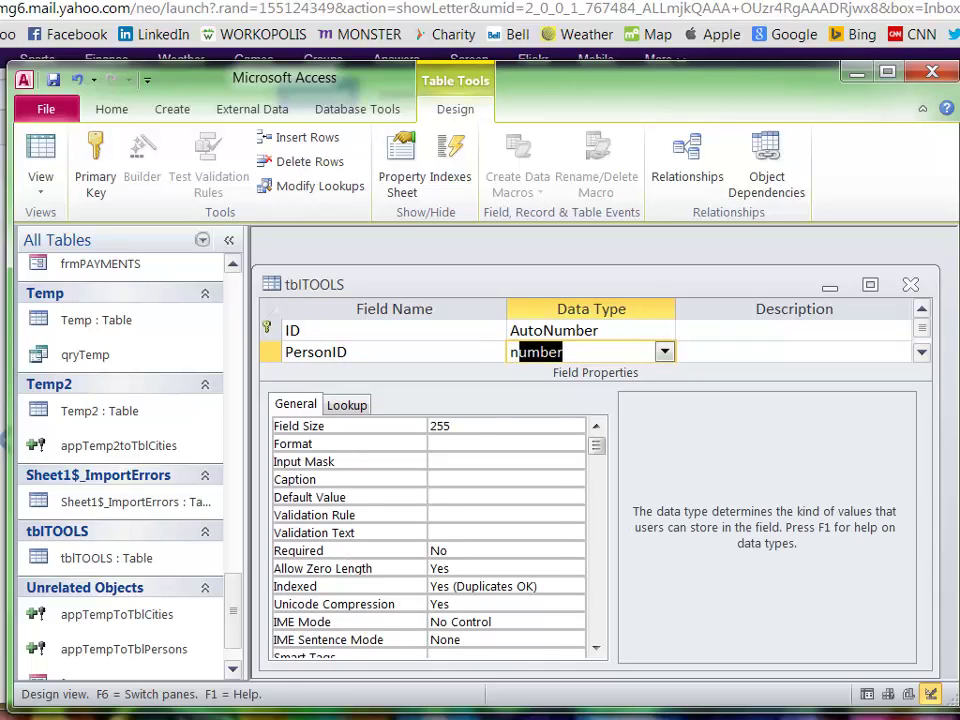
key(Tab)
Add a Text field named Tool and switch the table to Datasheet View.
key(Tab)
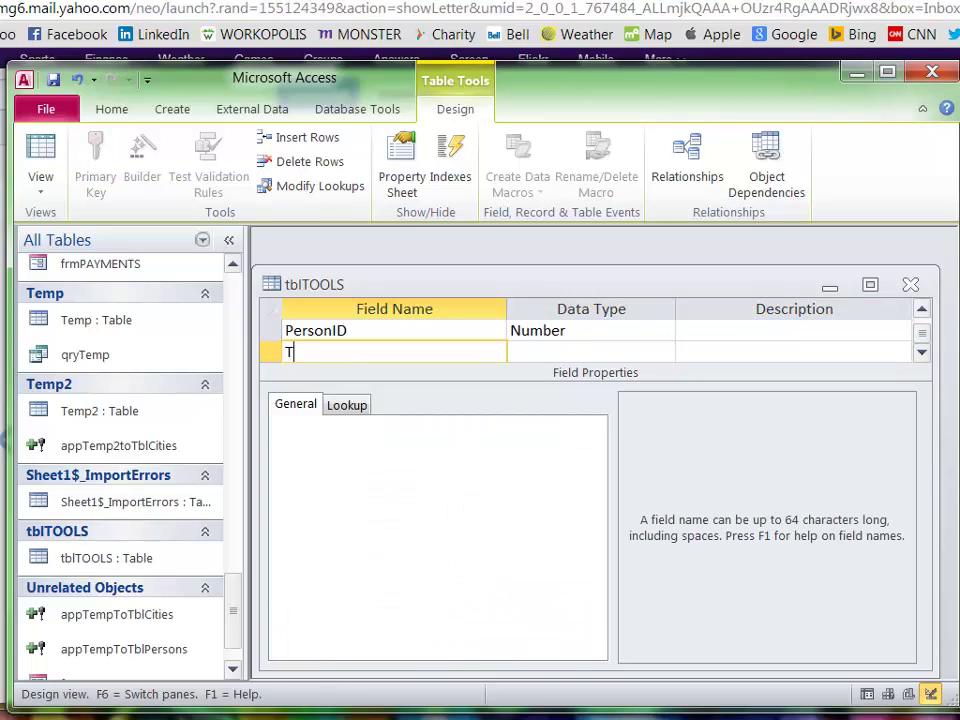
text(Tool)
key(Tab)
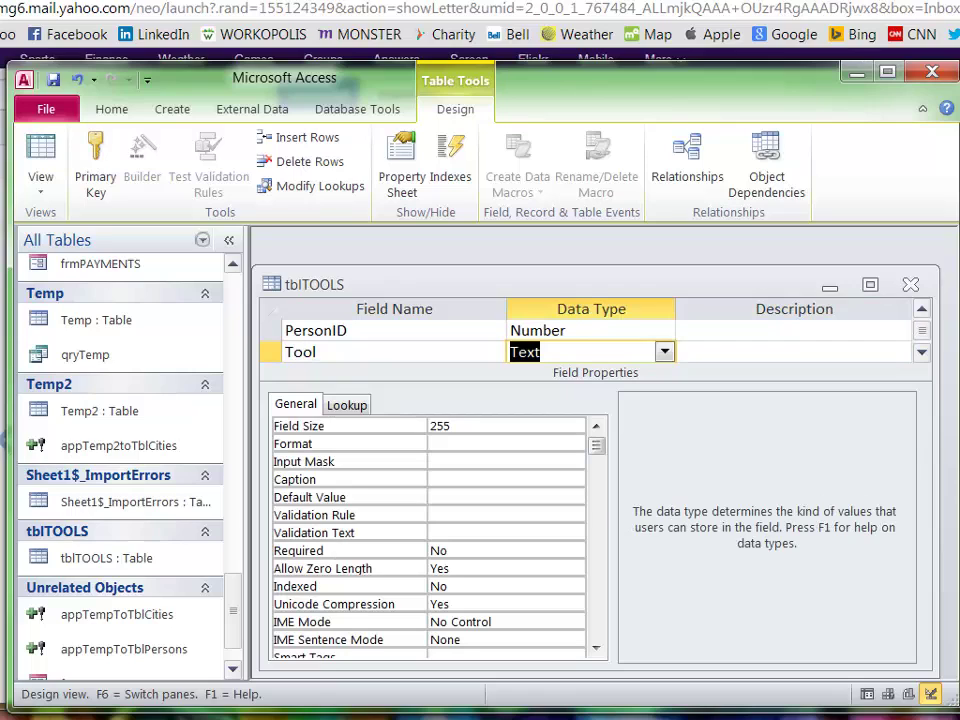
key(Tab)
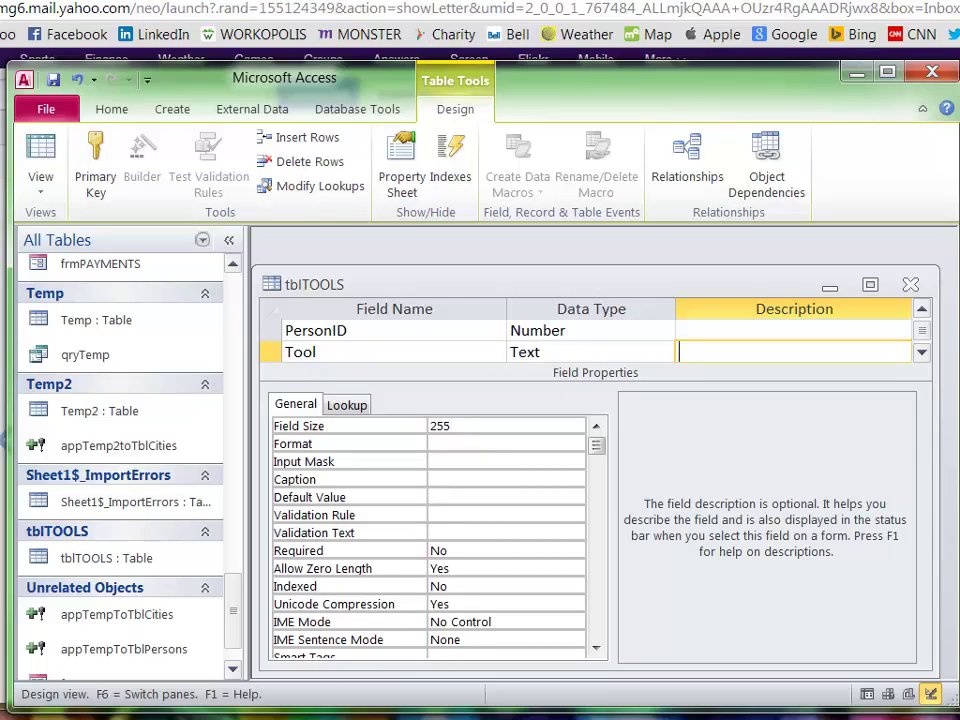
click(748, 336)
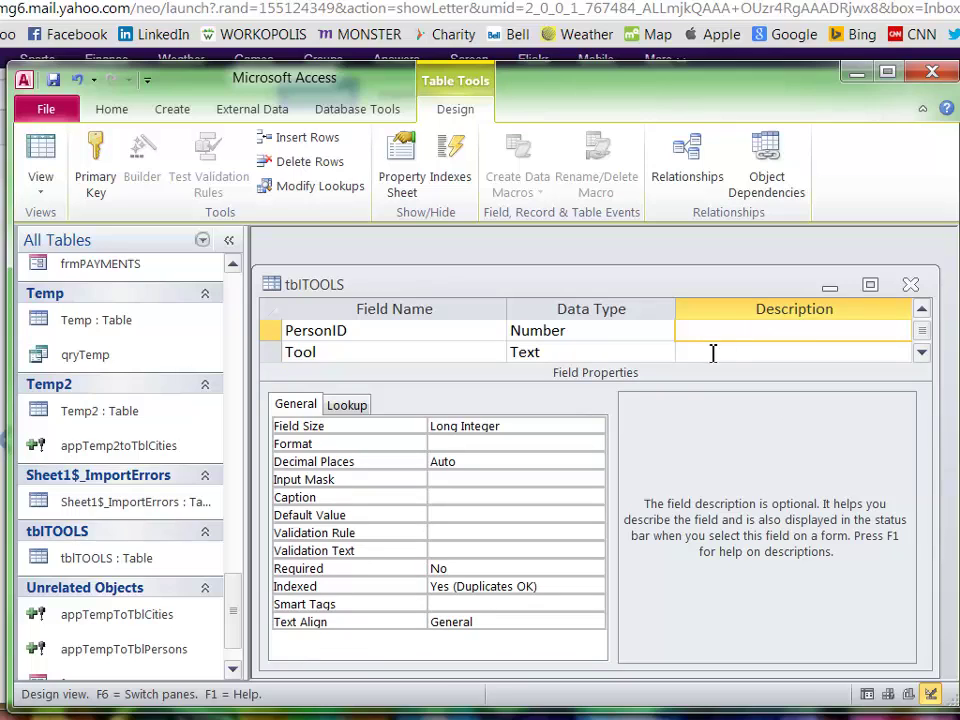
click(870, 285)
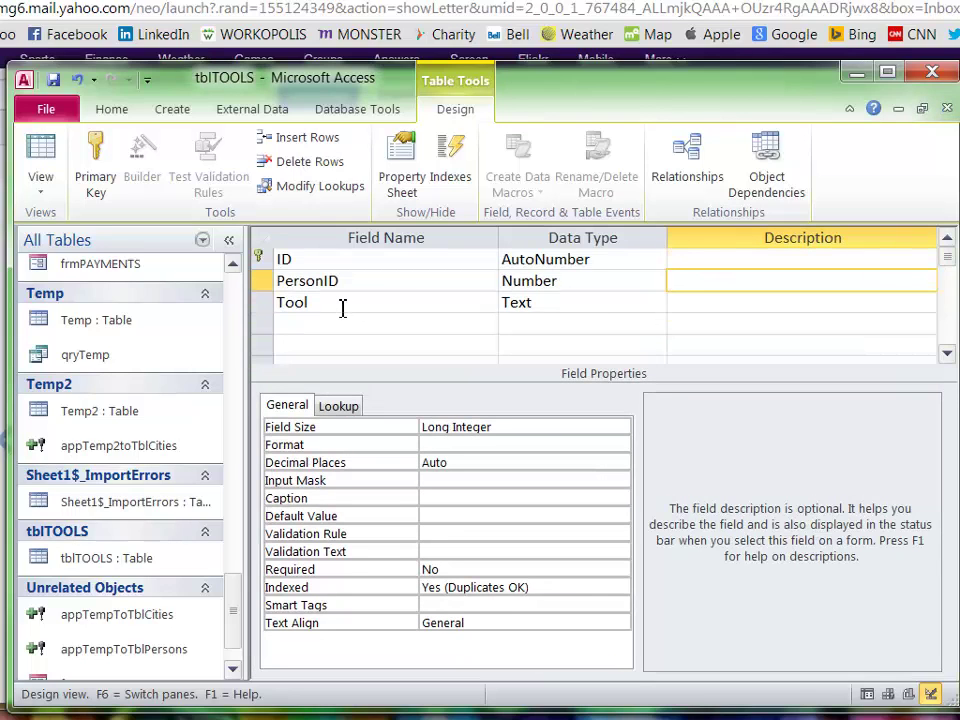
click(40, 150)
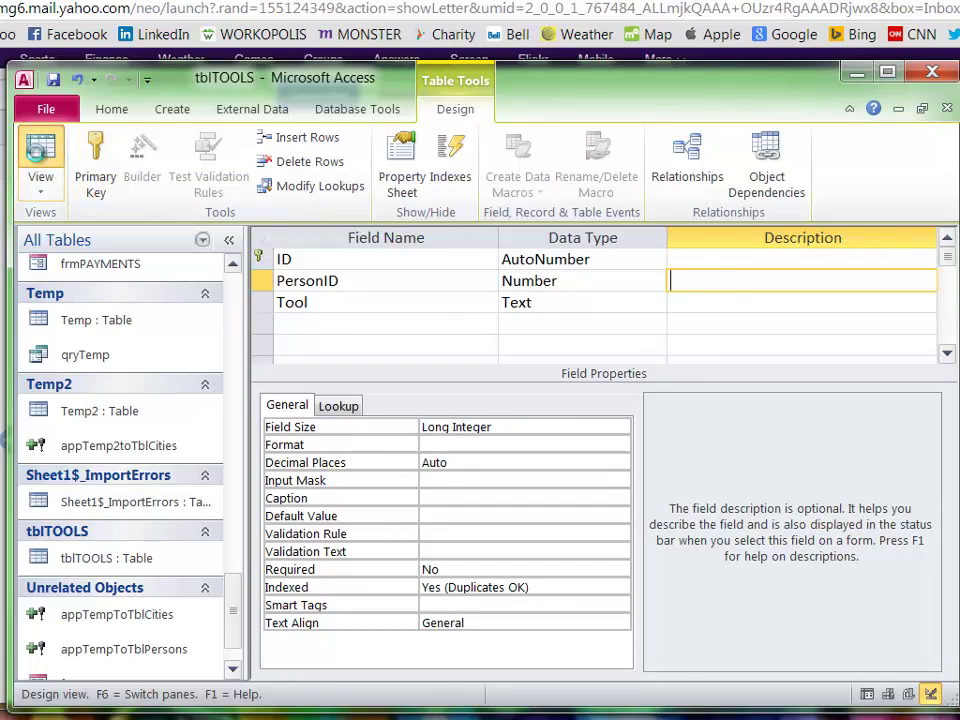
Enter ladder and hammer for person 1, then screwdriver and hammer for person 2.
click(860, 307)
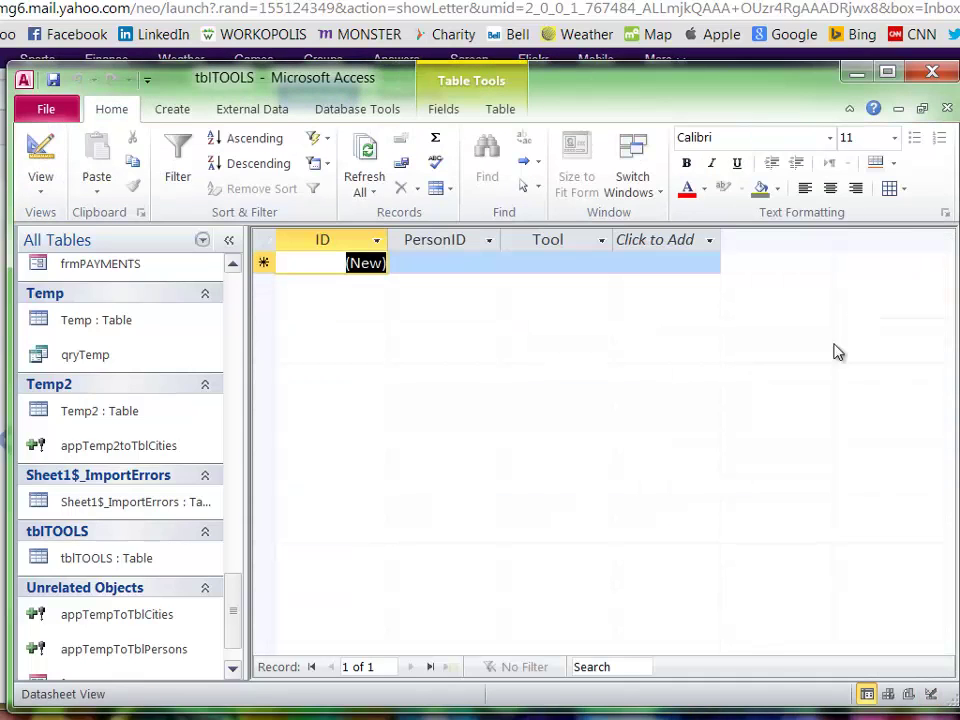
key(Tab)
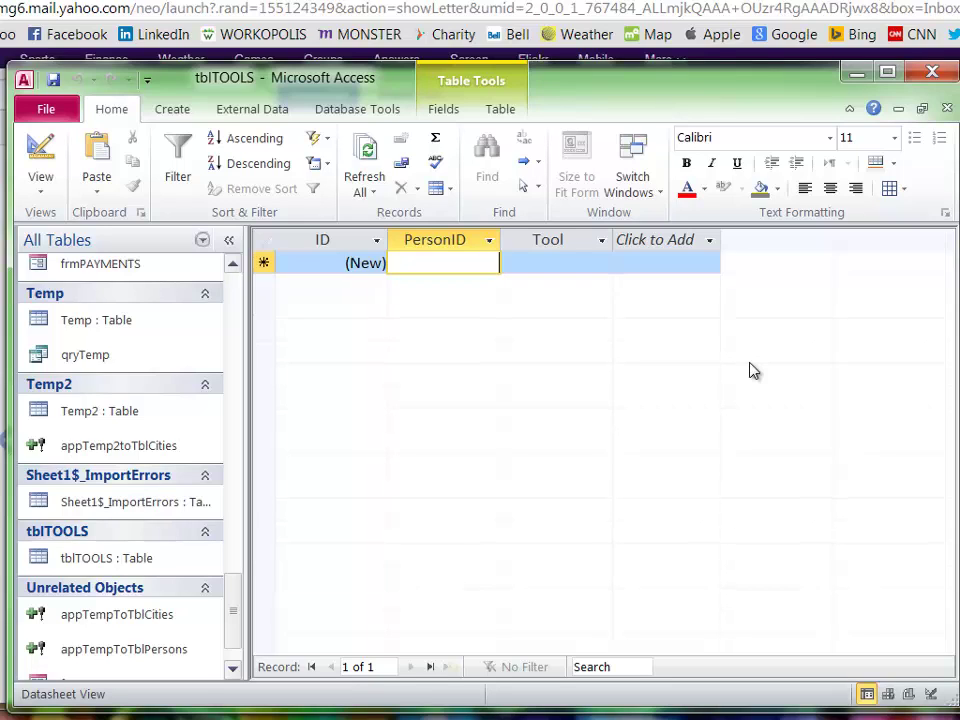
text(1)
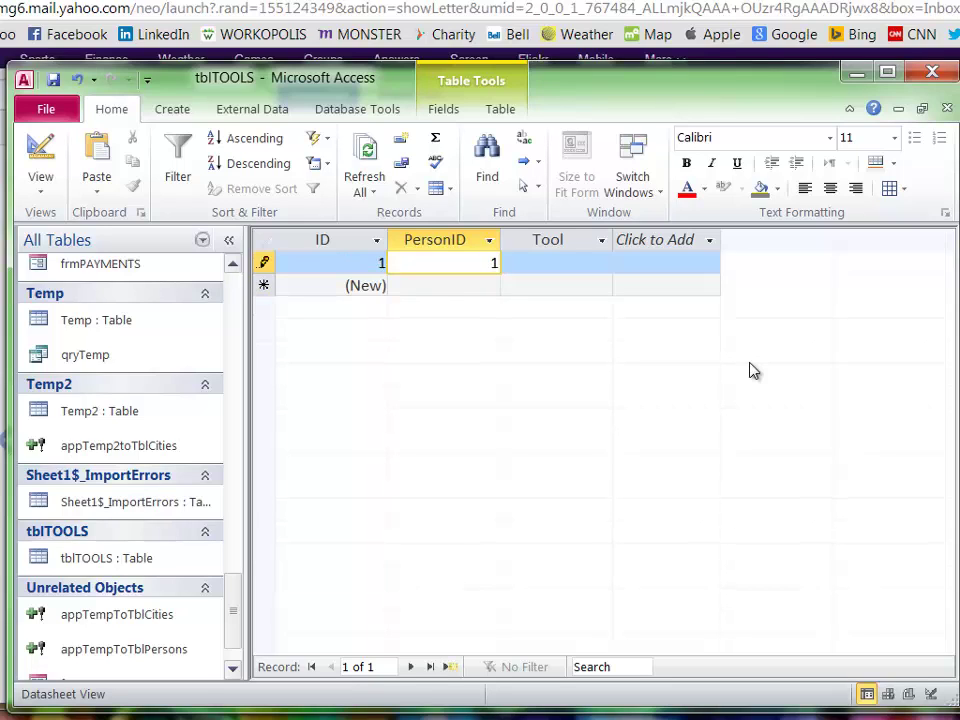
key(Tab)
text(ladder)
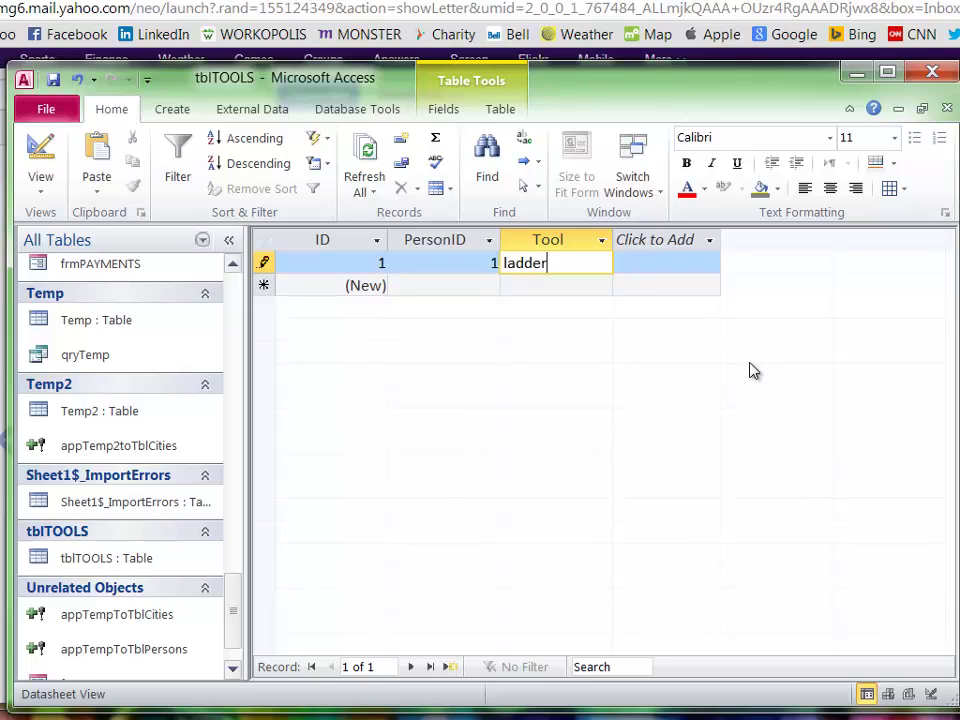
key(Tab)
key(Tab)
text(1)
key(Tab)
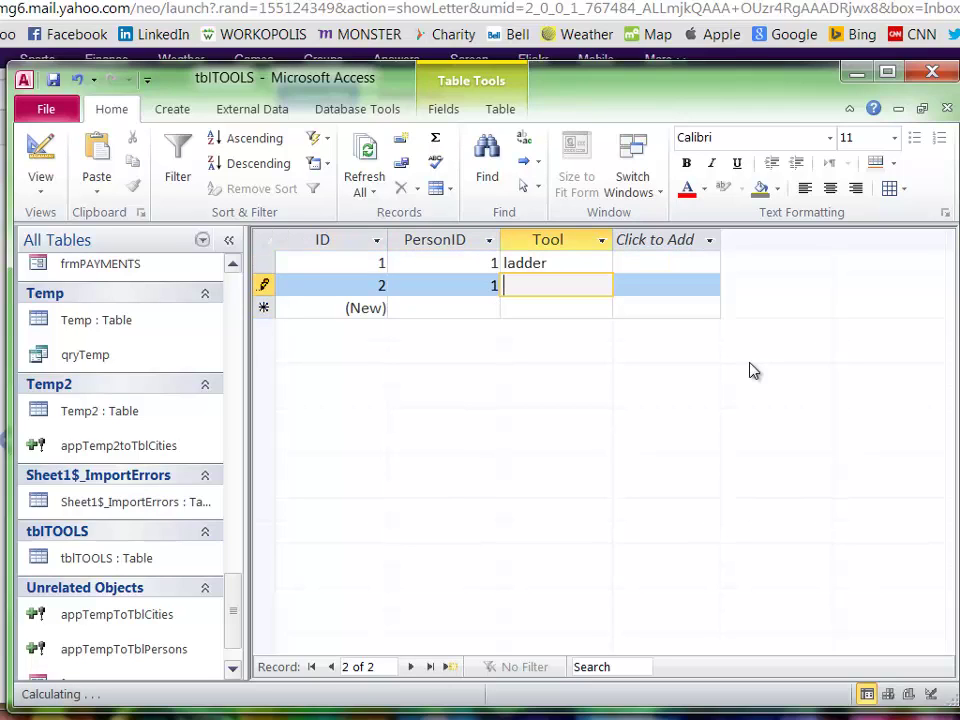
text(hammer)
key(Tab)
key(Tab)
text(2)
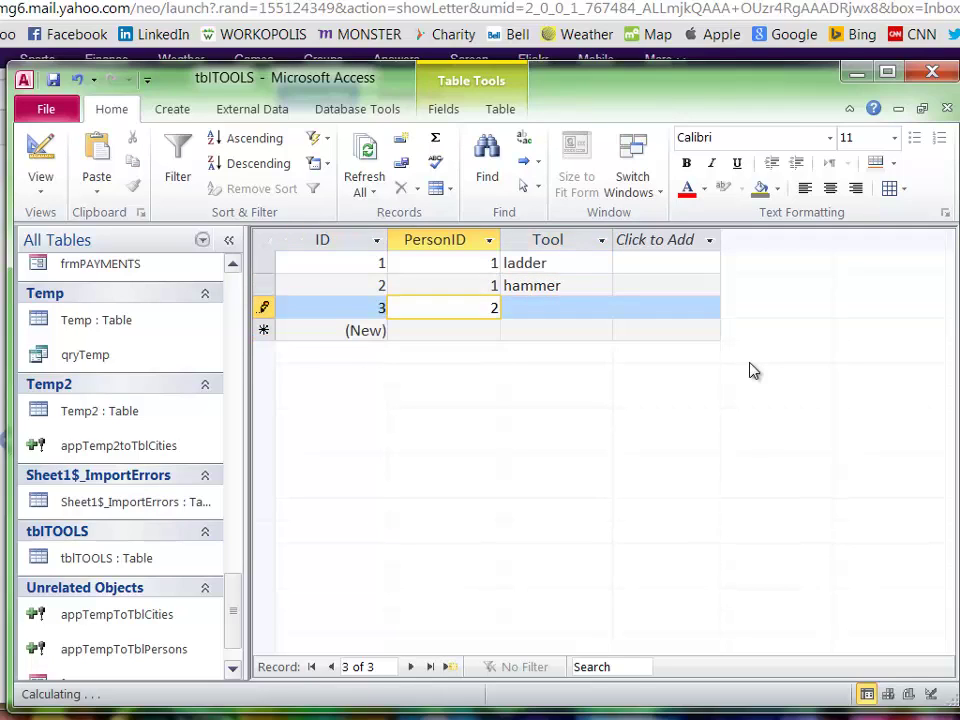
key(Tab)
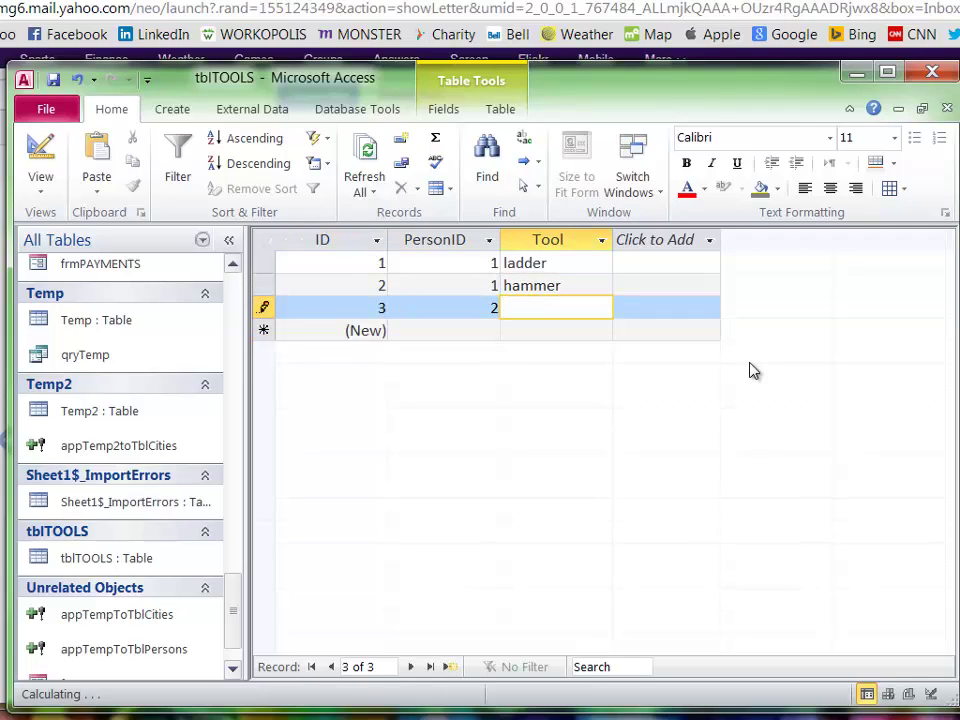
text(screwdriver)
key(Tab)
Add wrench for person 2, correcting its PersonID, then wrench and ladder for person 3.
key(Tab)
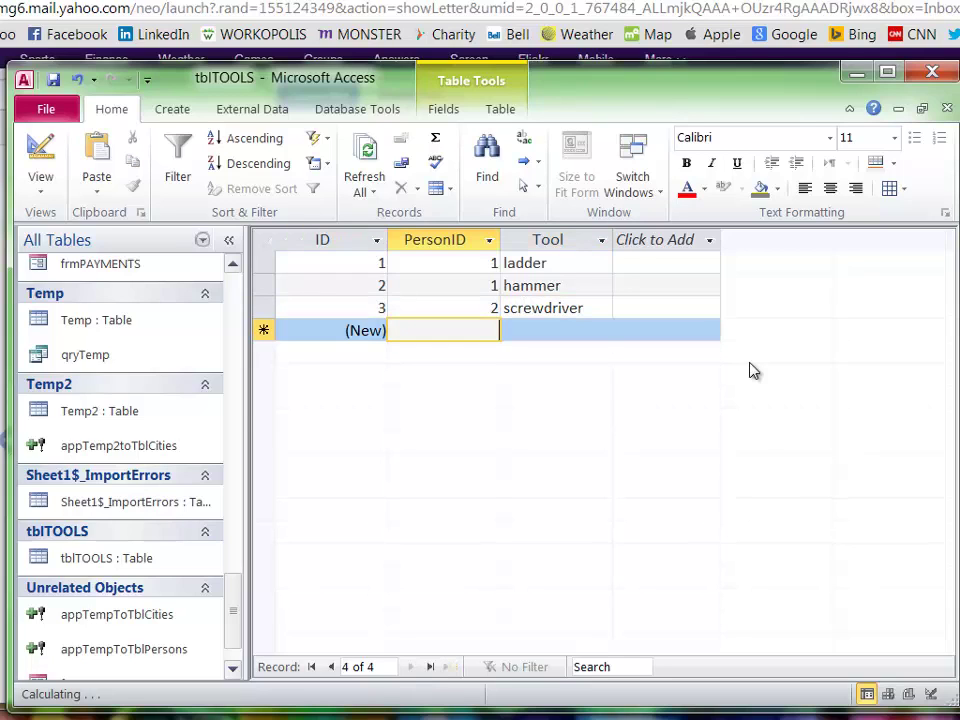
text(2)
key(Tab)
text(hammer)
key(Tab)
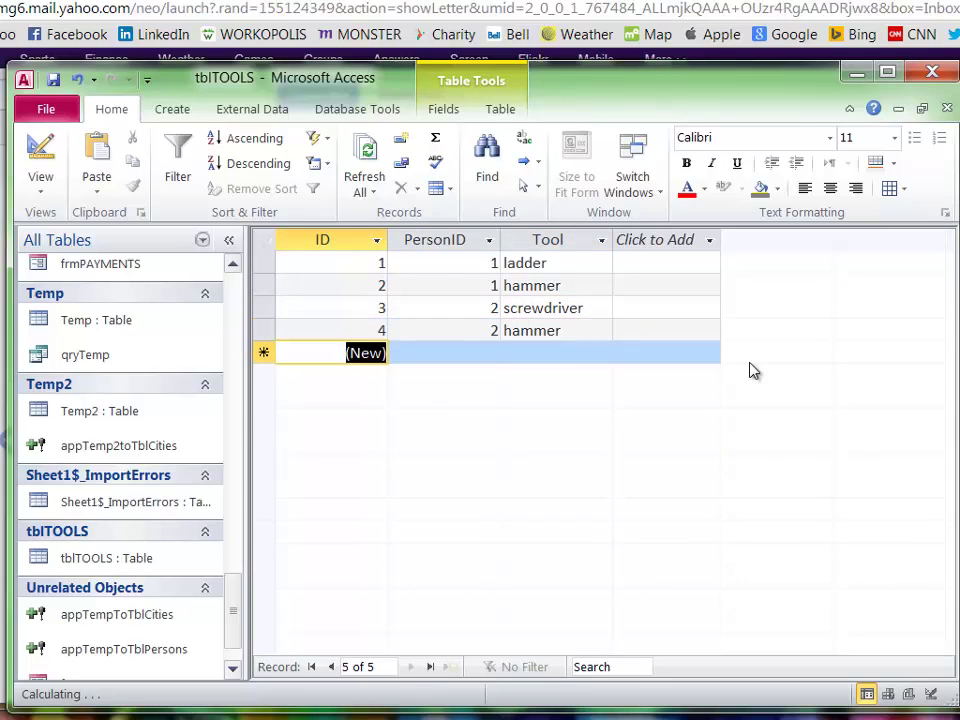
key(Tab)
text(3)
key(Tab)
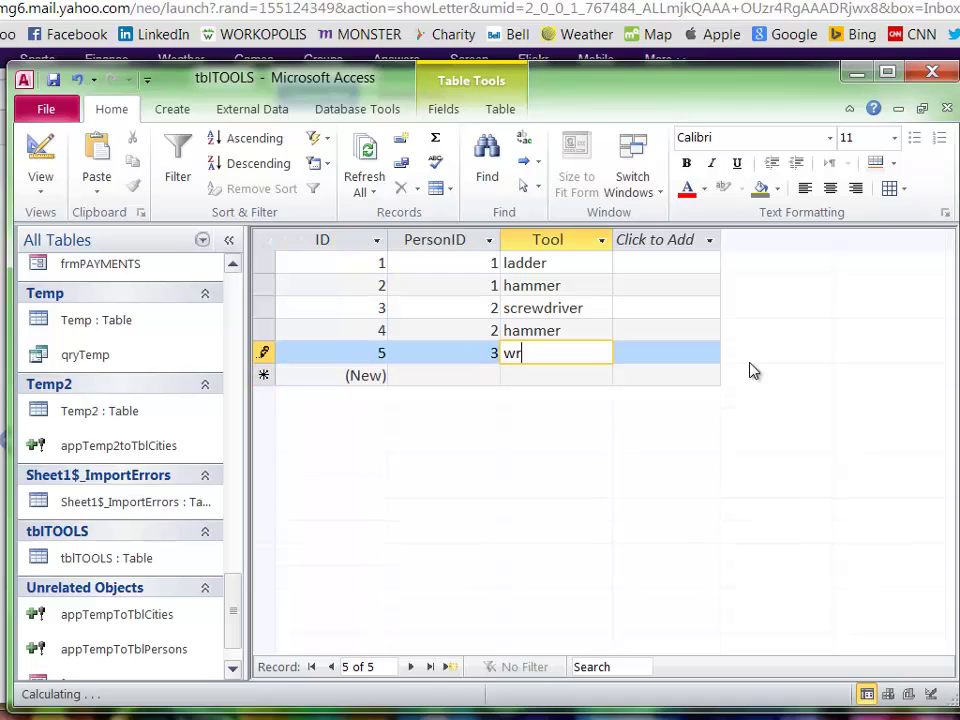
text(wrench)
key(Tab)
key(Tab)
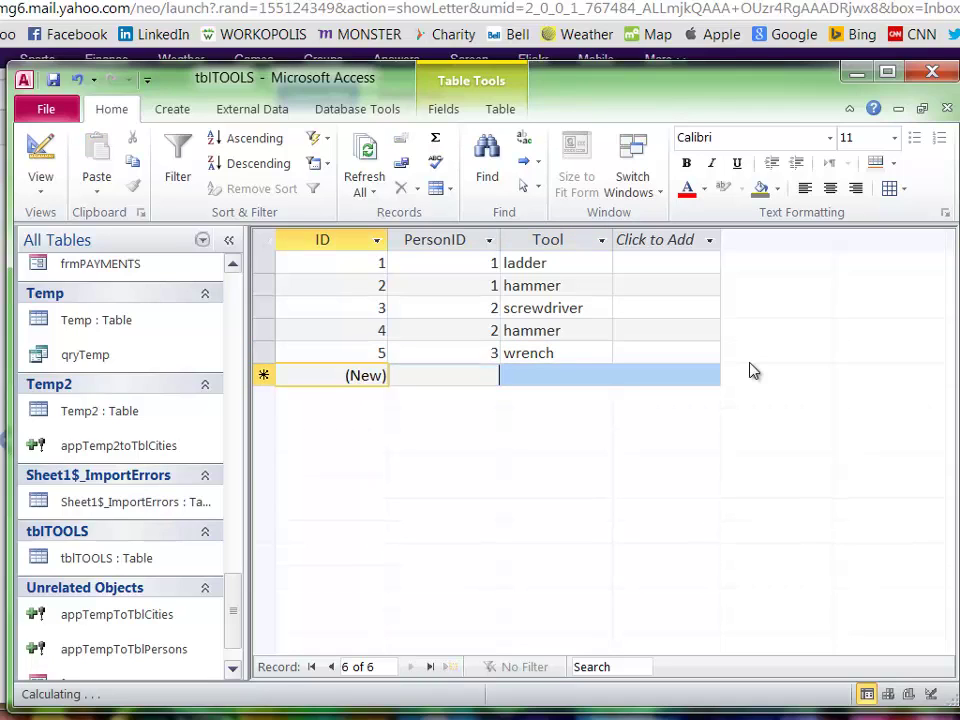
key(Up)
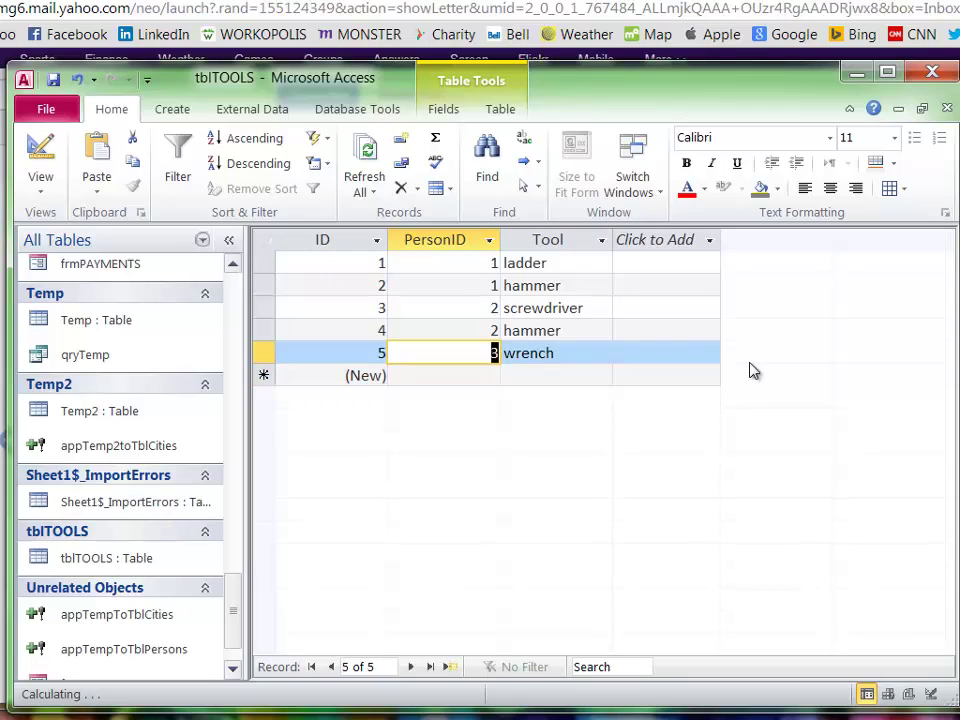
text(2)
key(Down)
text(3)
key(Tab)
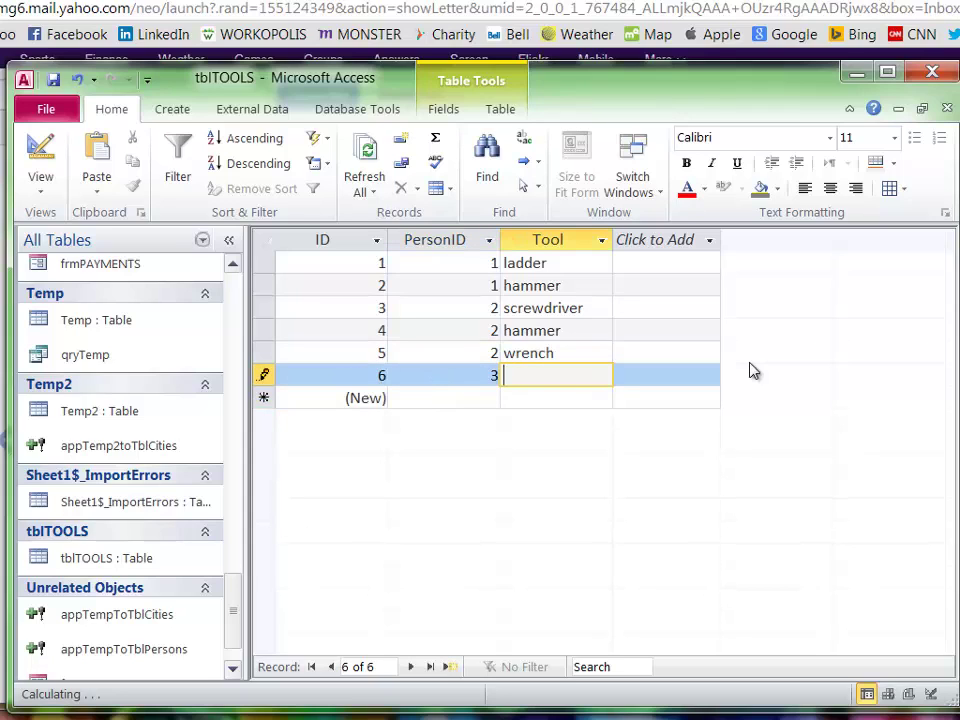
text(wrench)
key(Tab)
key(Tab)
text(3)
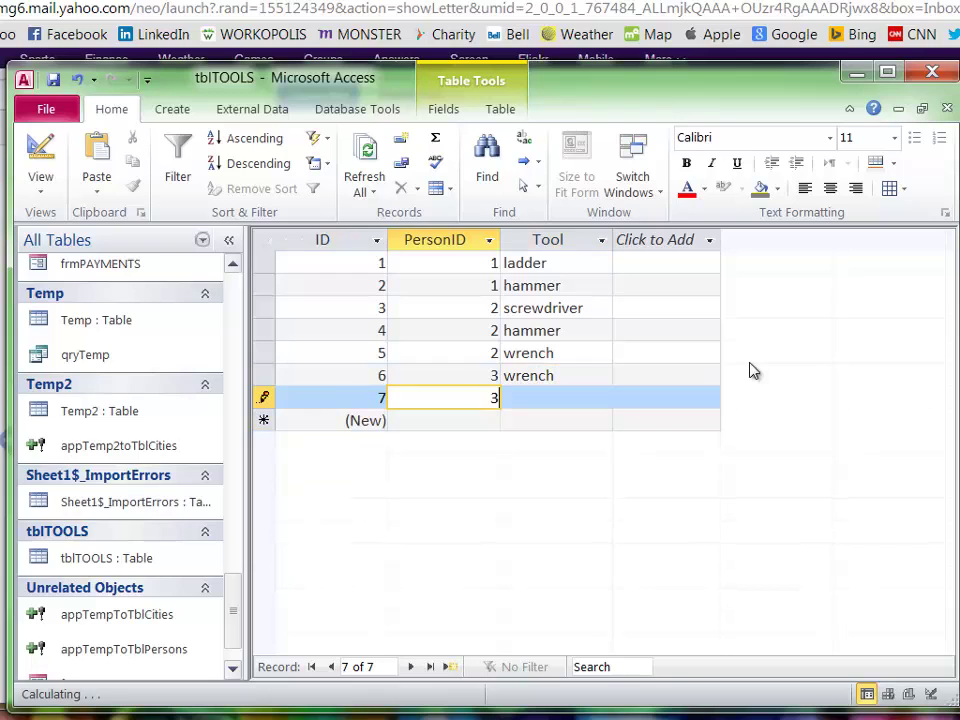
key(Tab)
text(ladder)
key(Tab)
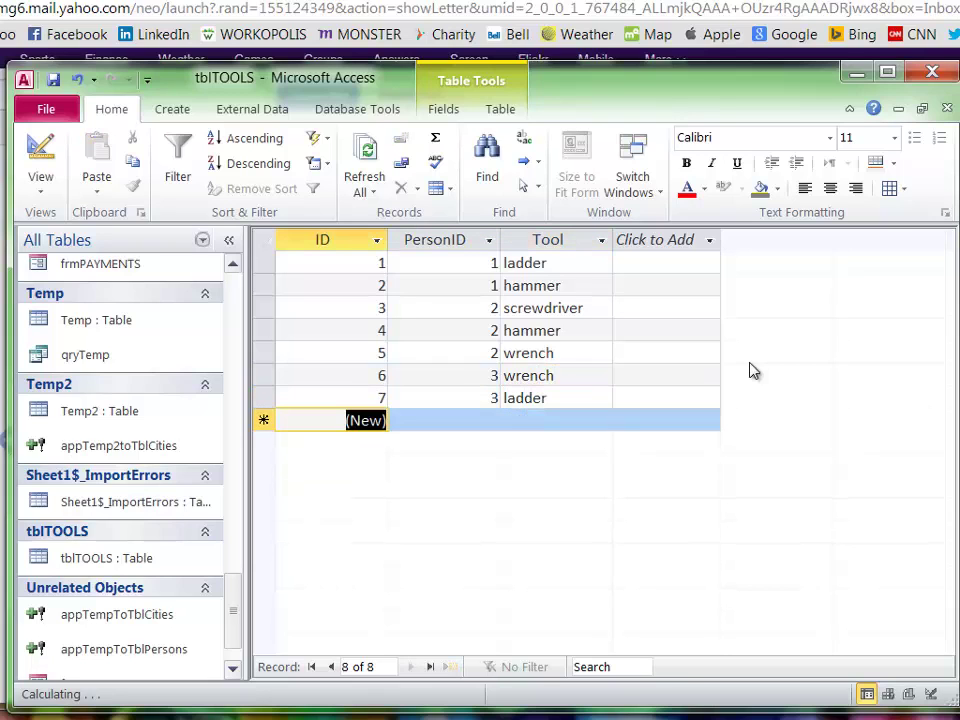
Close the tblTOOLS table and shut down Microsoft Access from its taskbar button.
click(946, 107)
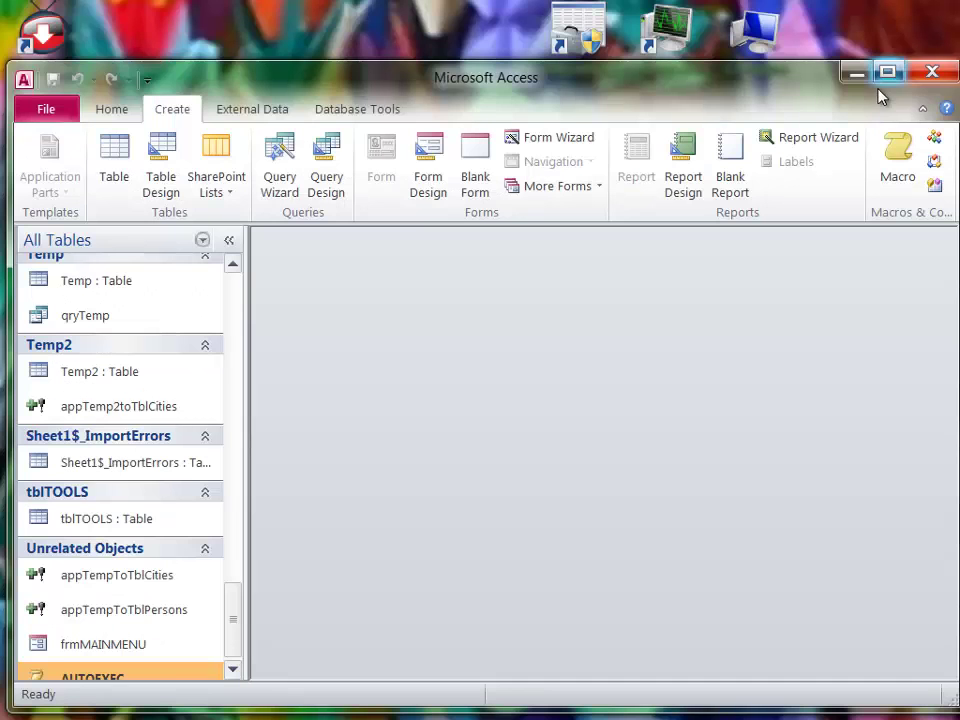
click(857, 73)
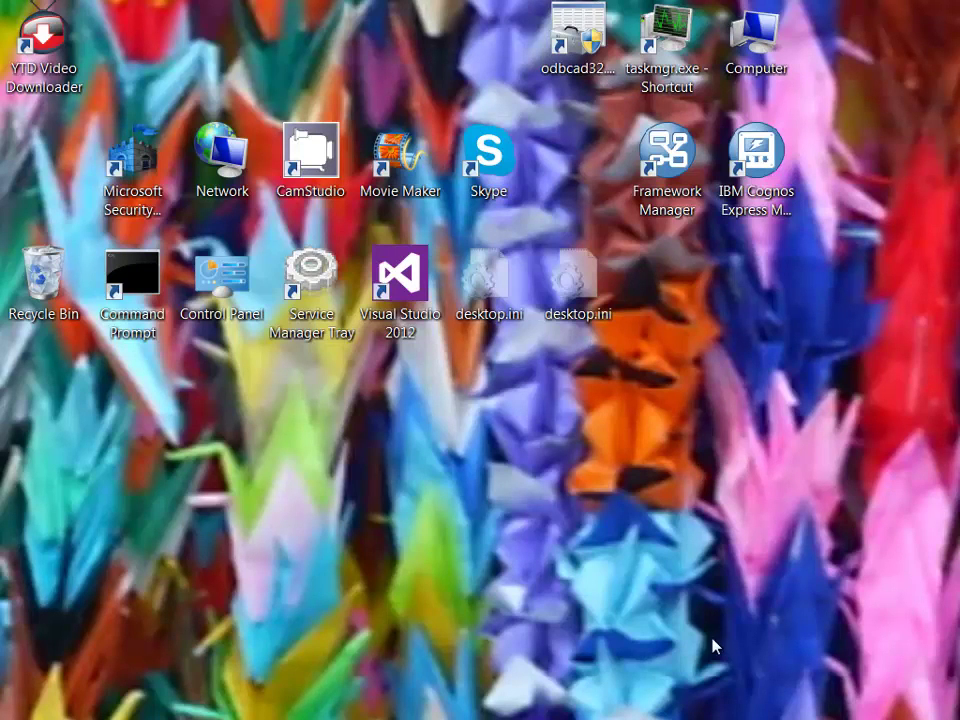
right_click(790, 719)
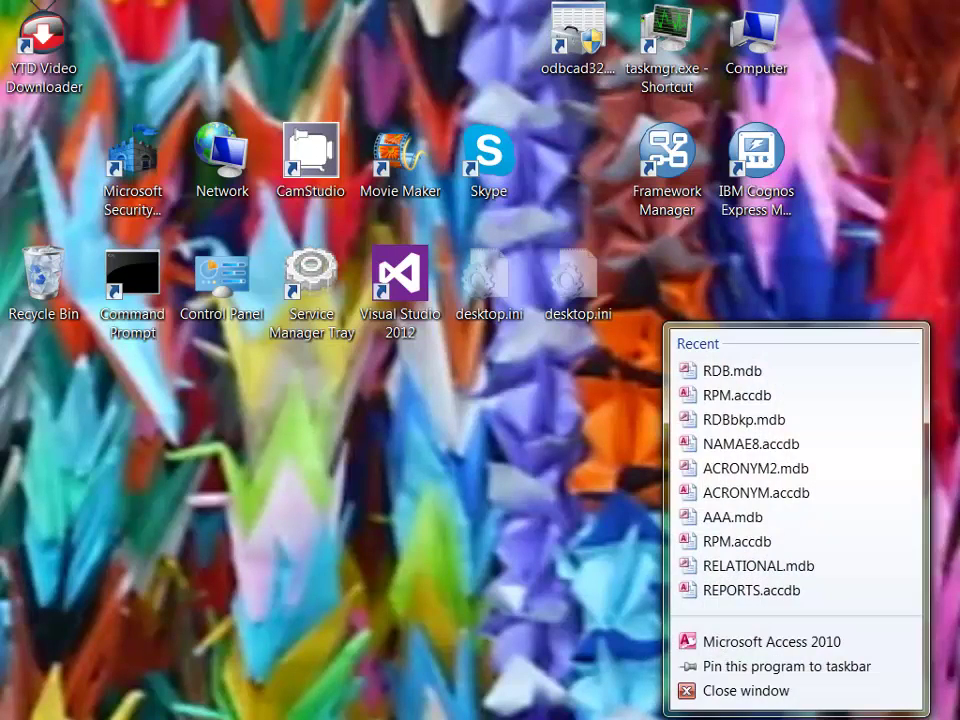
click(782, 690)
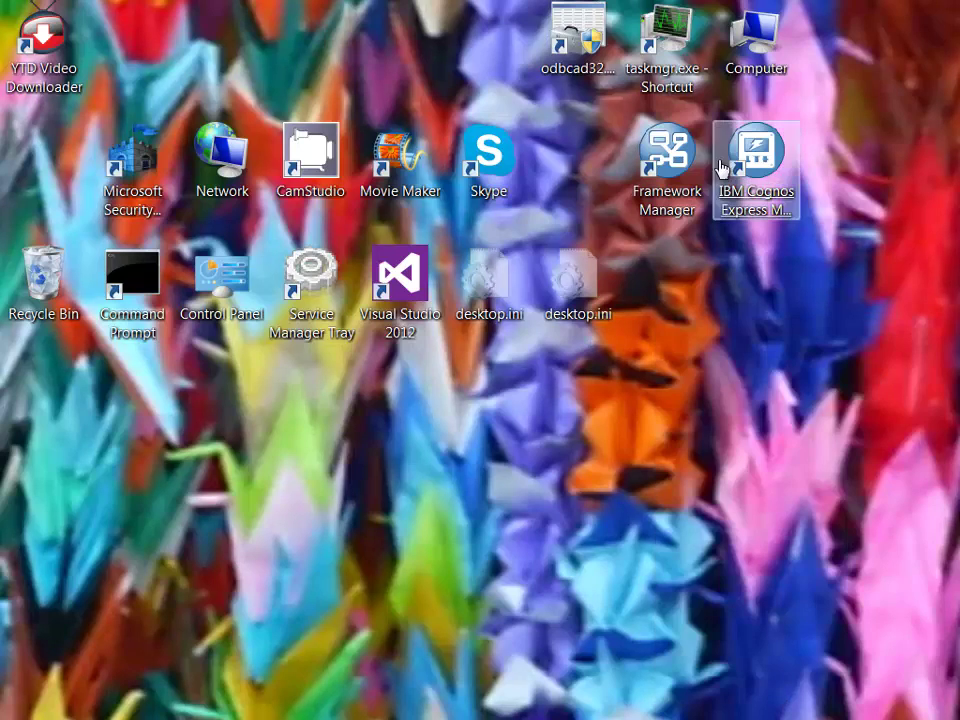
Run the ODBC administrator as admin and repair C:\SHTUFF\RDB.mdb via the RDB system DSN.
right_click(565, 62)
click(667, 128)
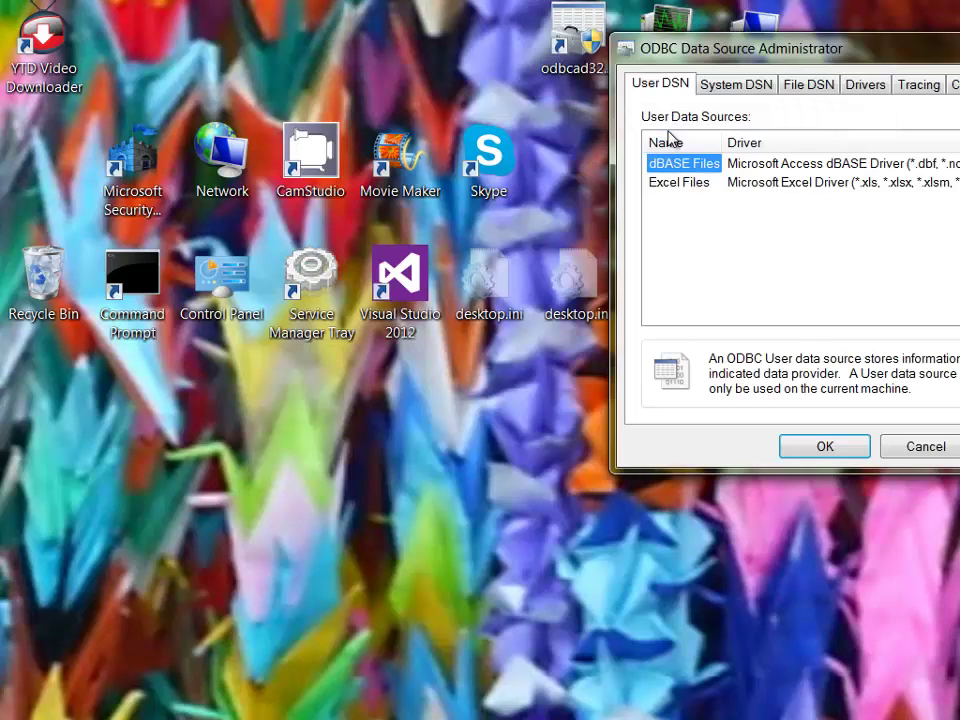
drag(804, 52, 433, 88)
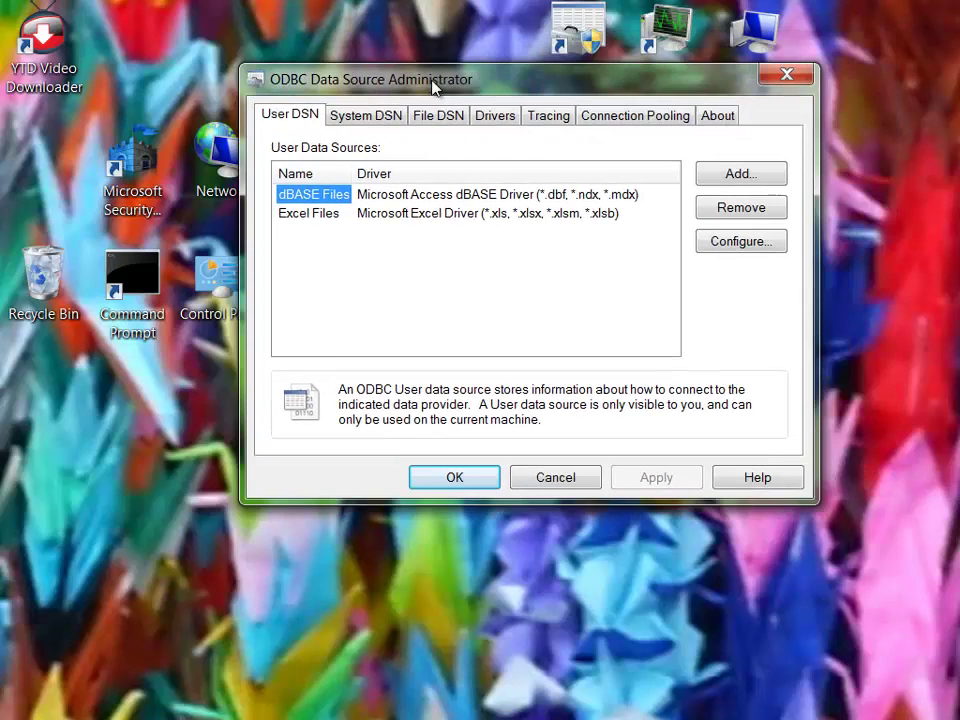
click(370, 120)
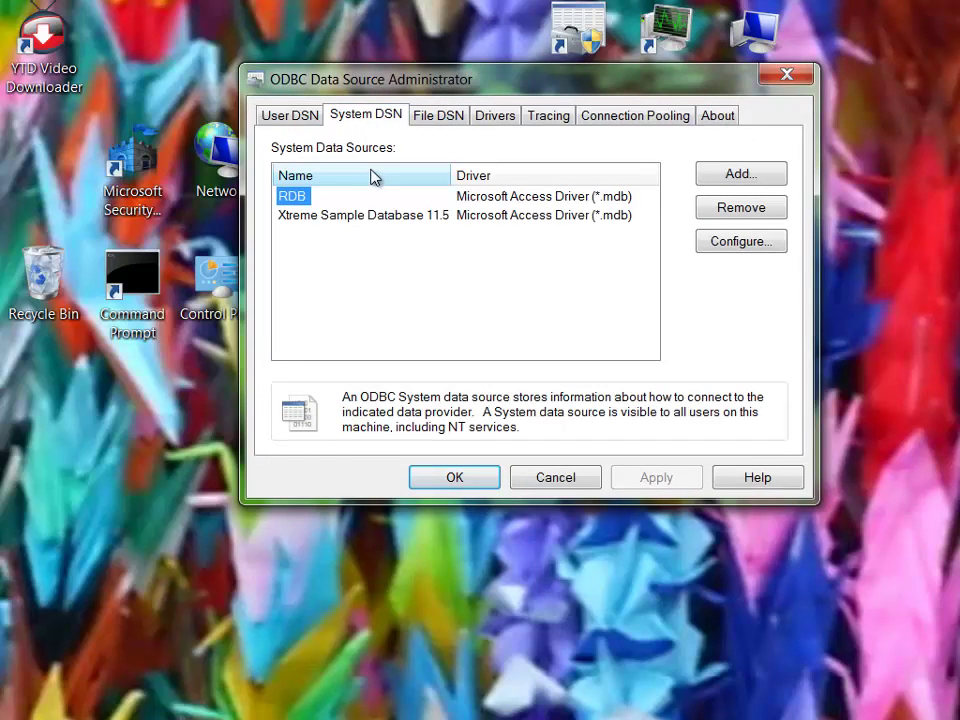
click(722, 245)
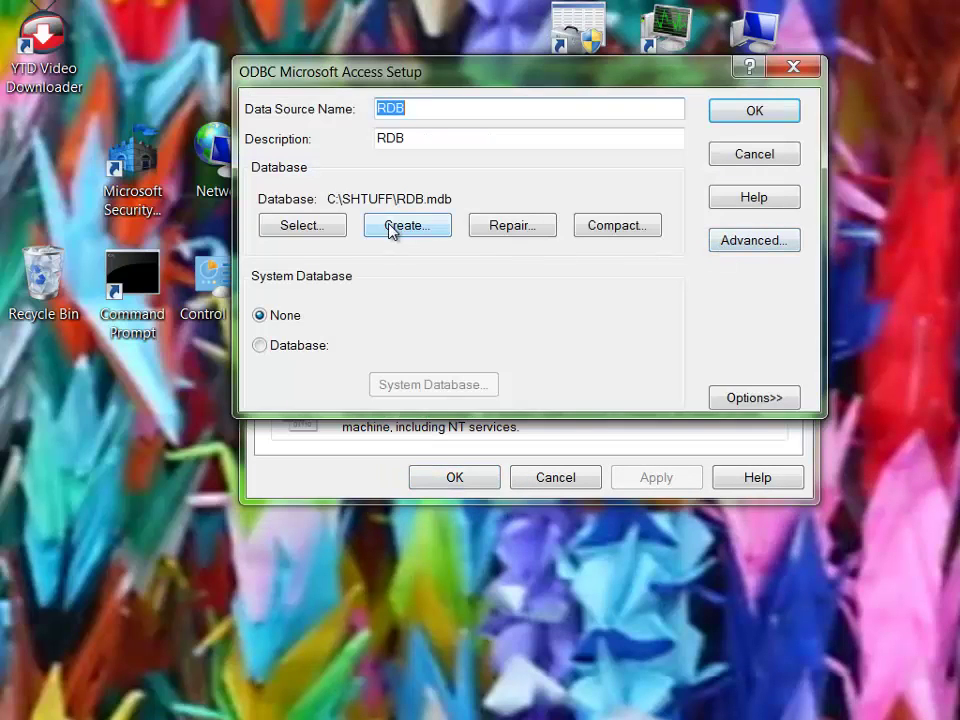
click(528, 233)
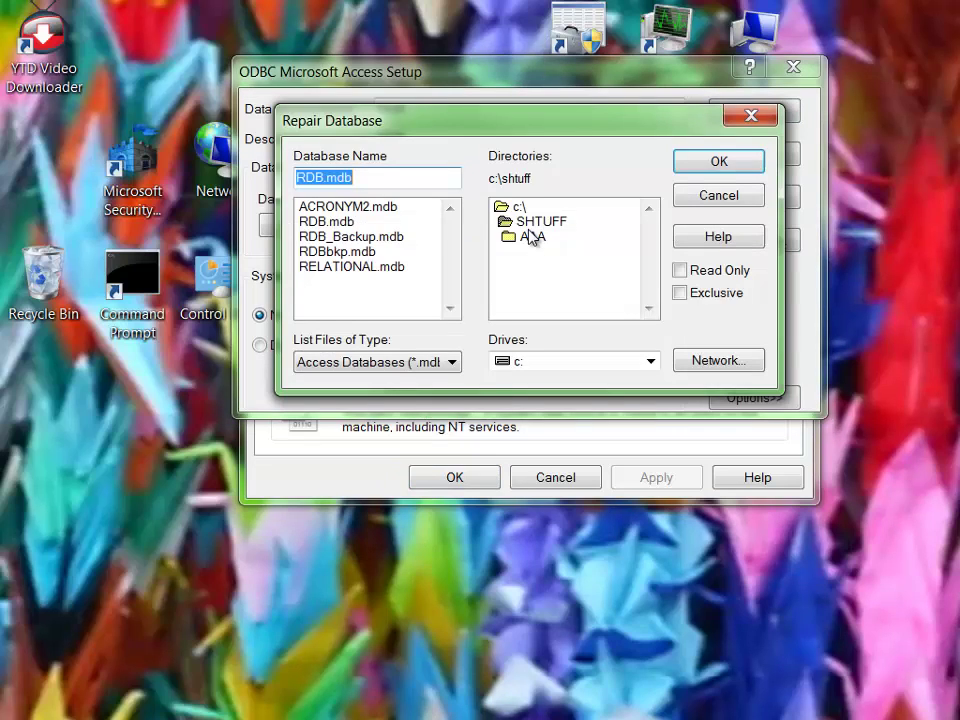
click(326, 221)
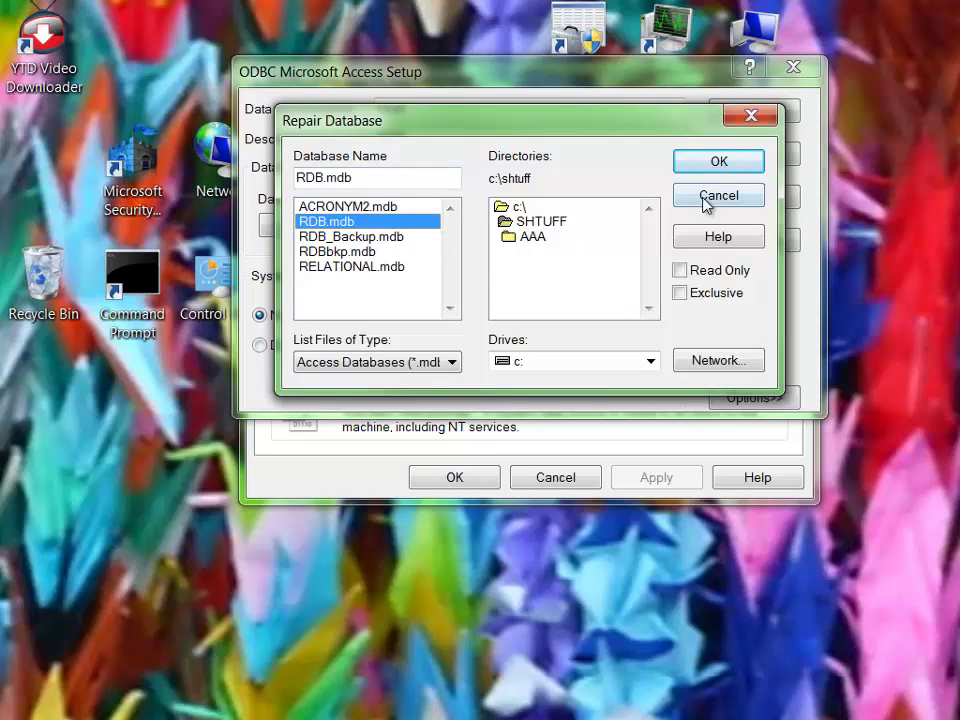
click(714, 168)
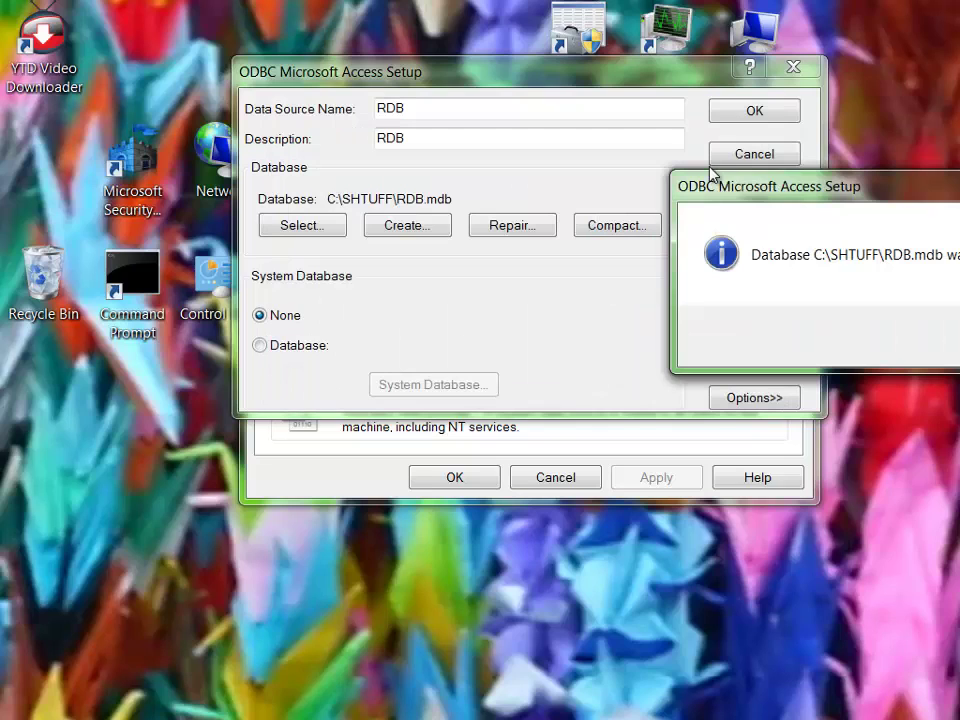
key(Return)
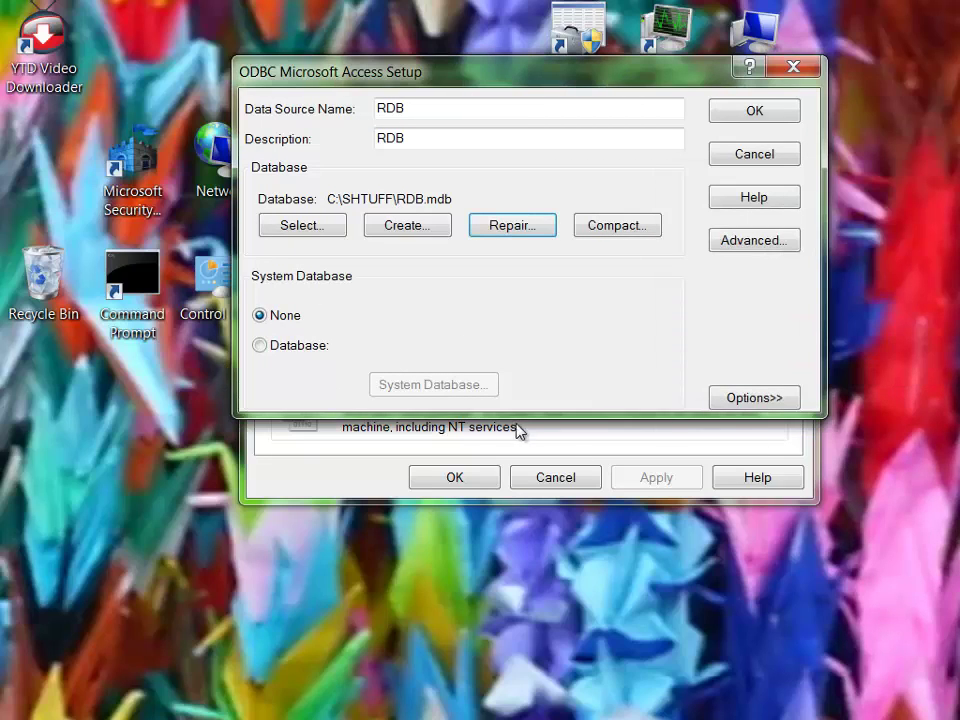
click(757, 118)
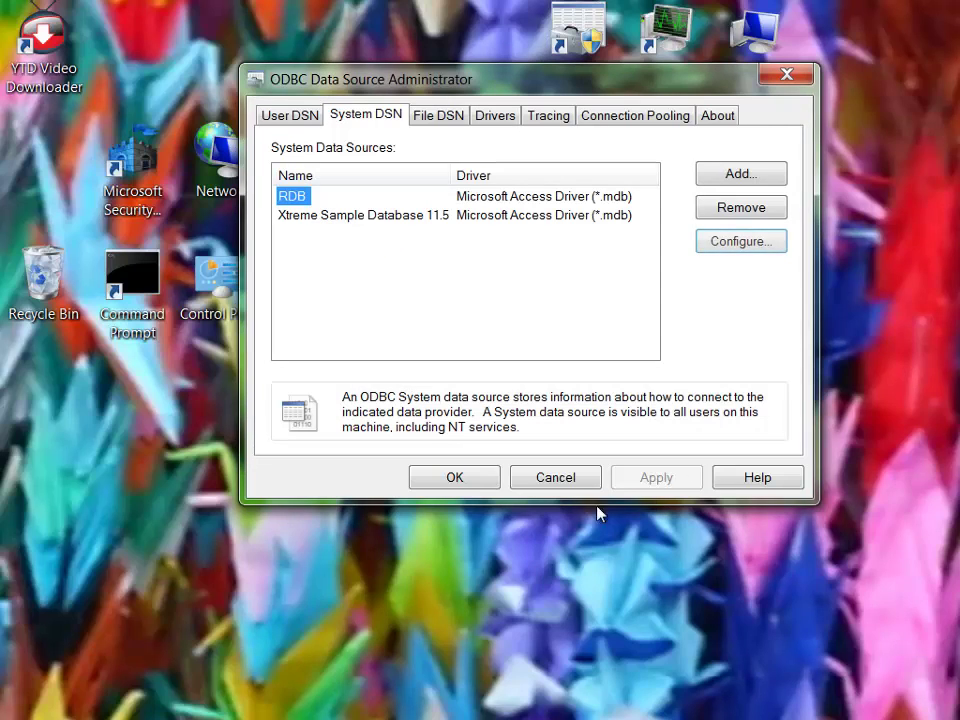
click(467, 479)
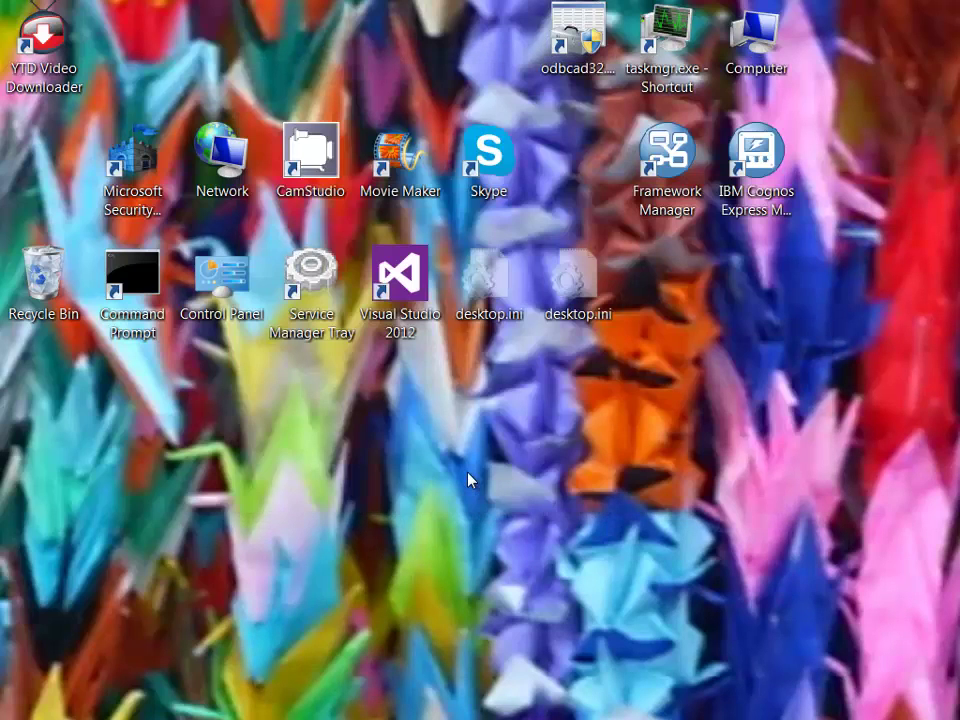
Launch Framework Manager and start a new query subject named tblTOOLS in RDB's DATABASE folder.
click(671, 184)
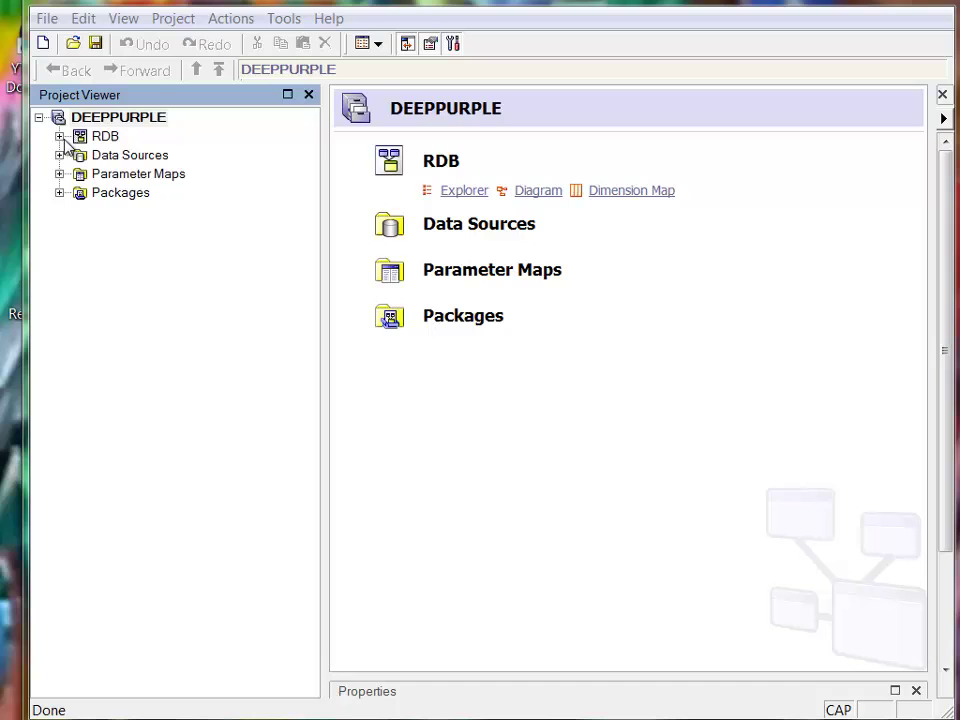
click(60, 137)
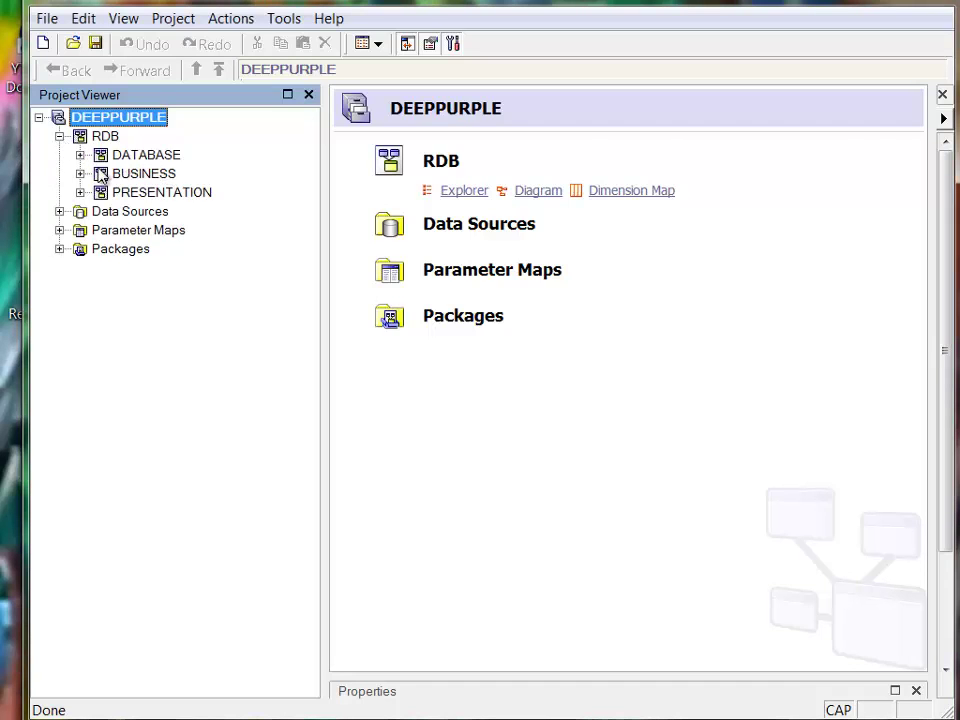
click(80, 155)
click(135, 156)
right_click(139, 157)
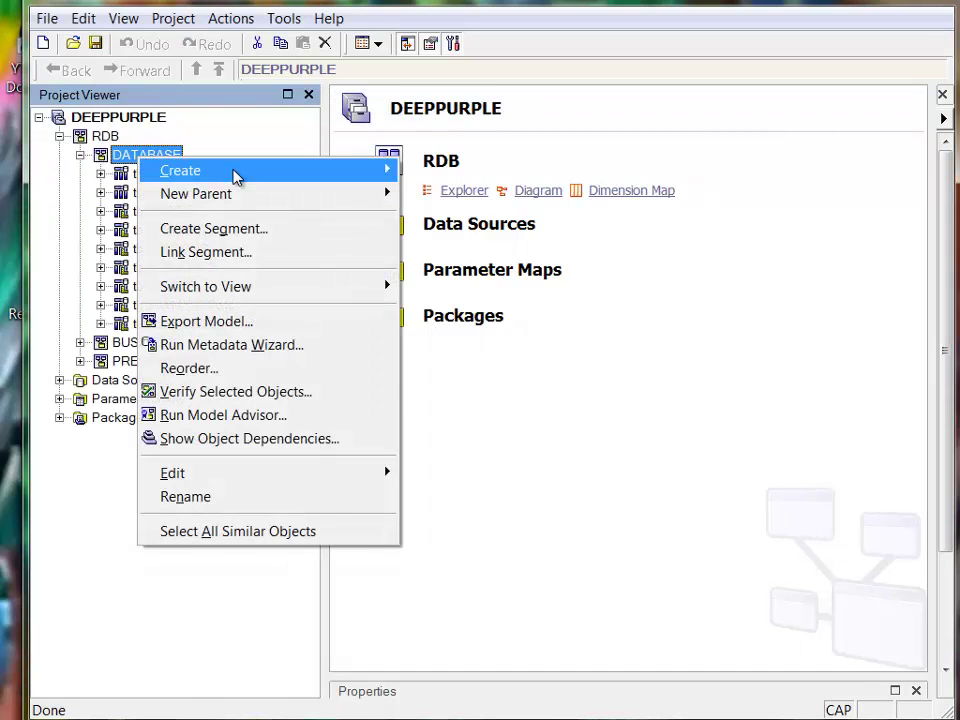
mouse_move(294, 177)
click(463, 241)
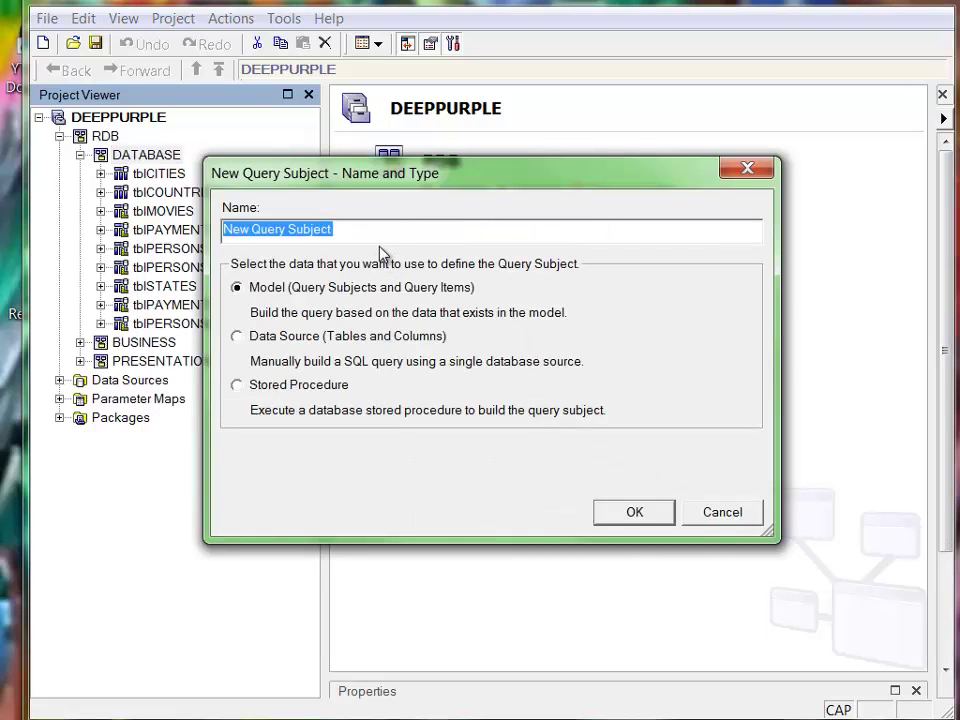
text(tbl)
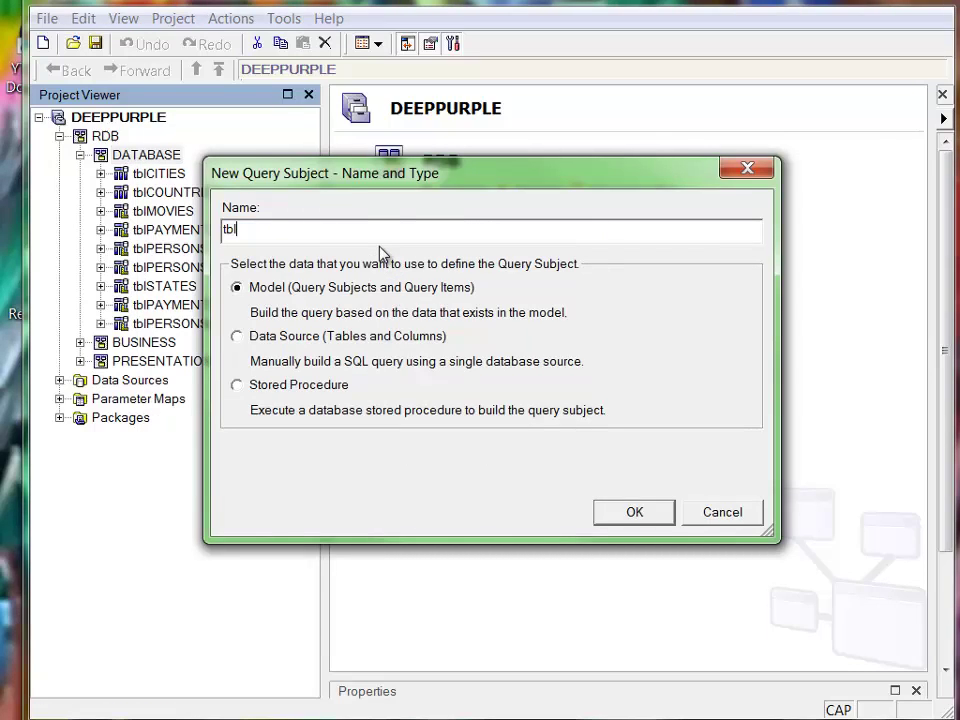
text(TOOLS)
Build tblTOOLS from the RDB data source using all tblTOOLS columns, preview sample rows, and finish.
click(238, 339)
click(634, 512)
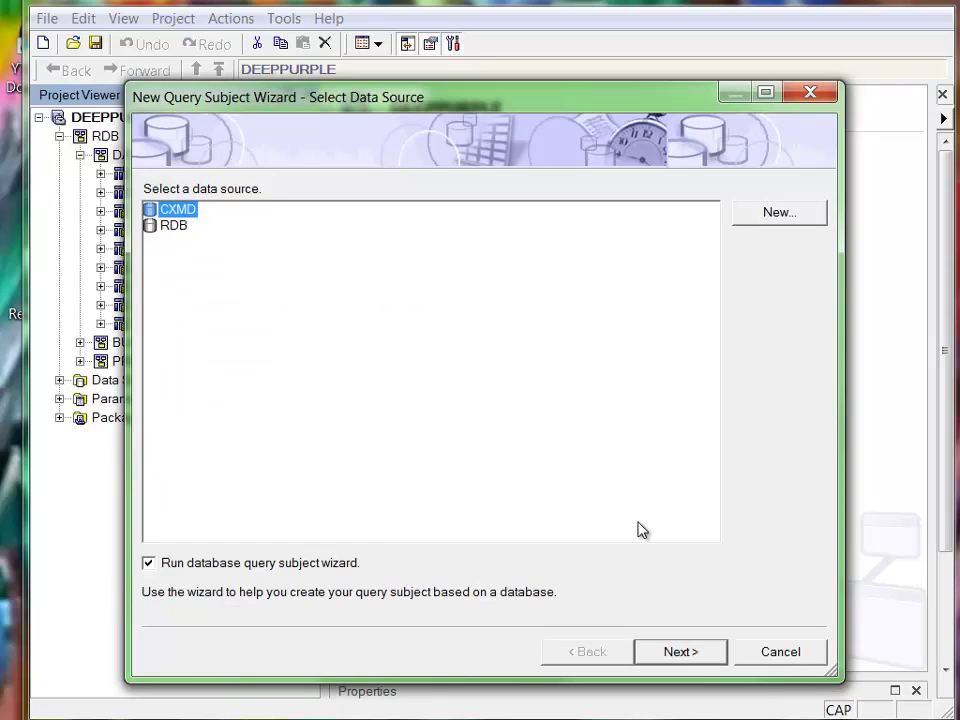
click(172, 225)
click(665, 660)
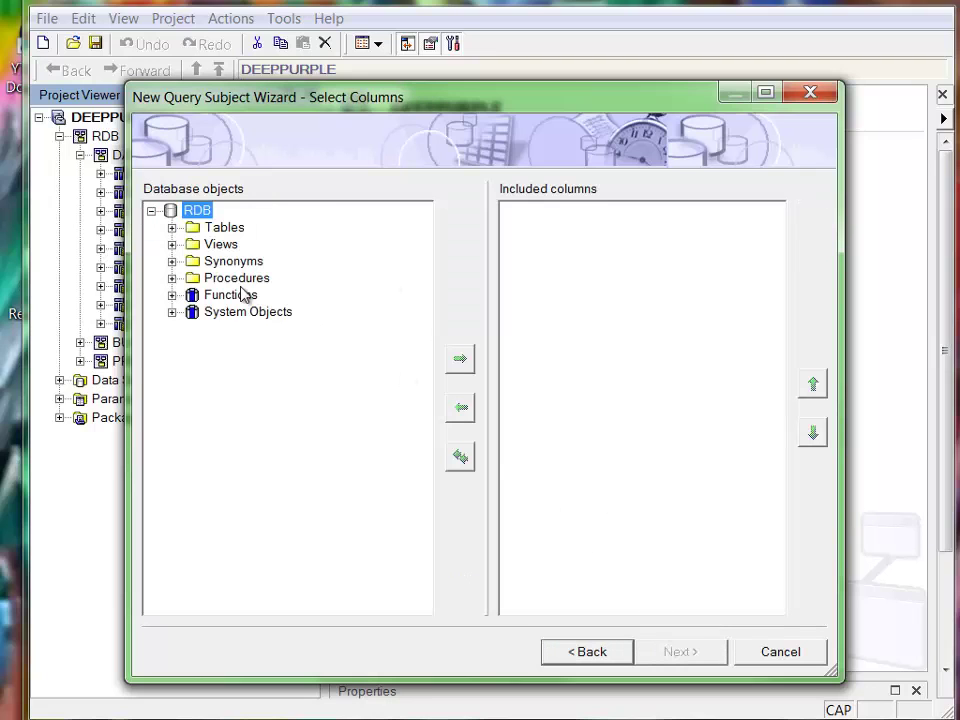
click(172, 227)
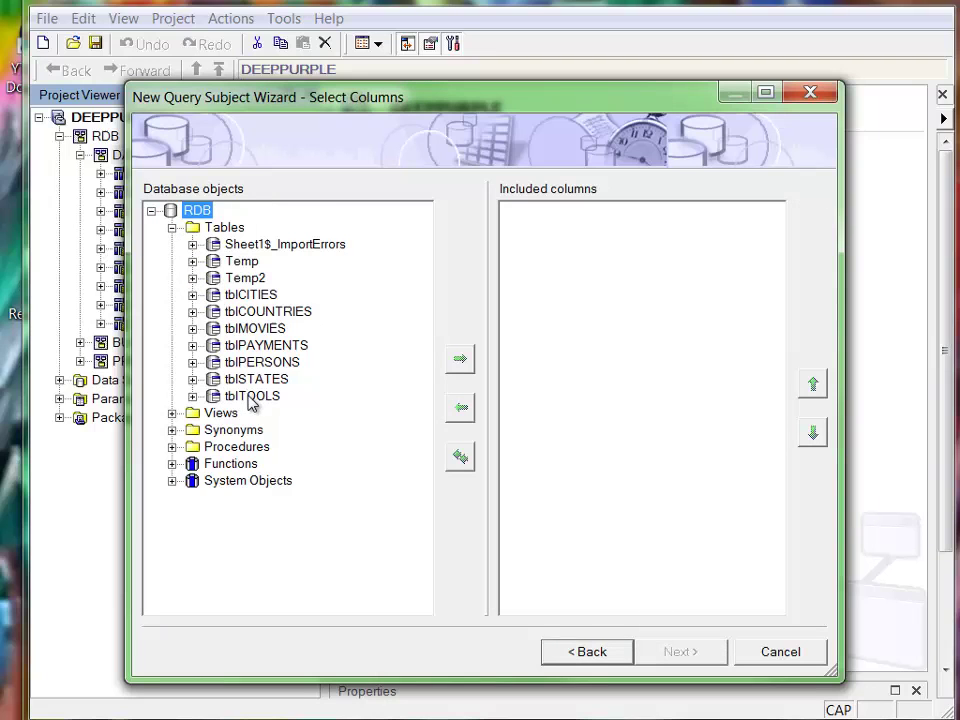
click(246, 396)
click(459, 360)
click(688, 655)
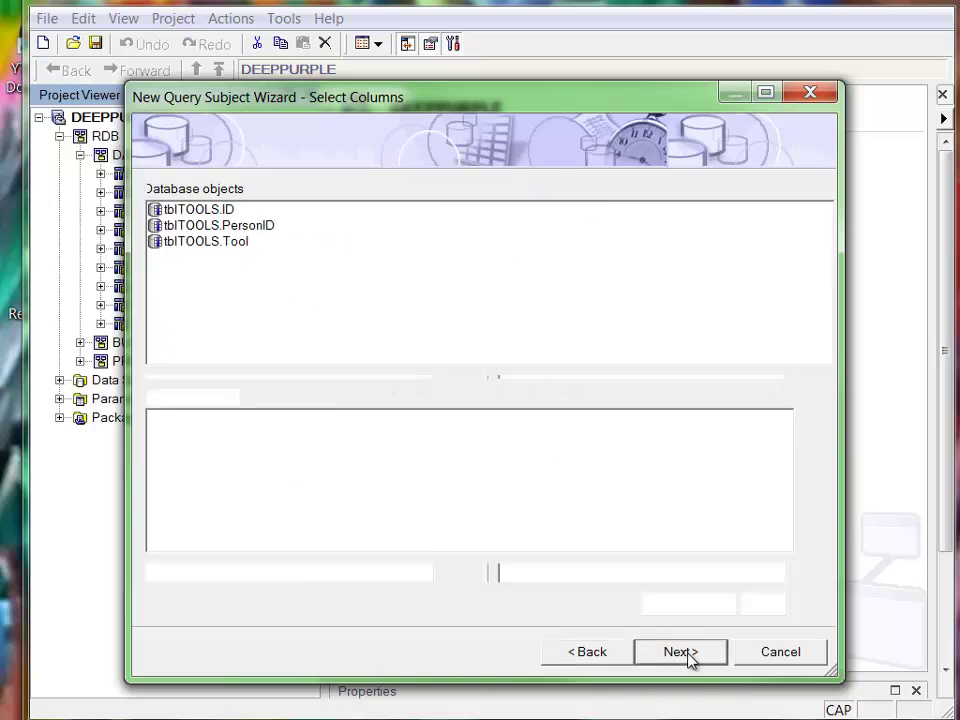
click(687, 655)
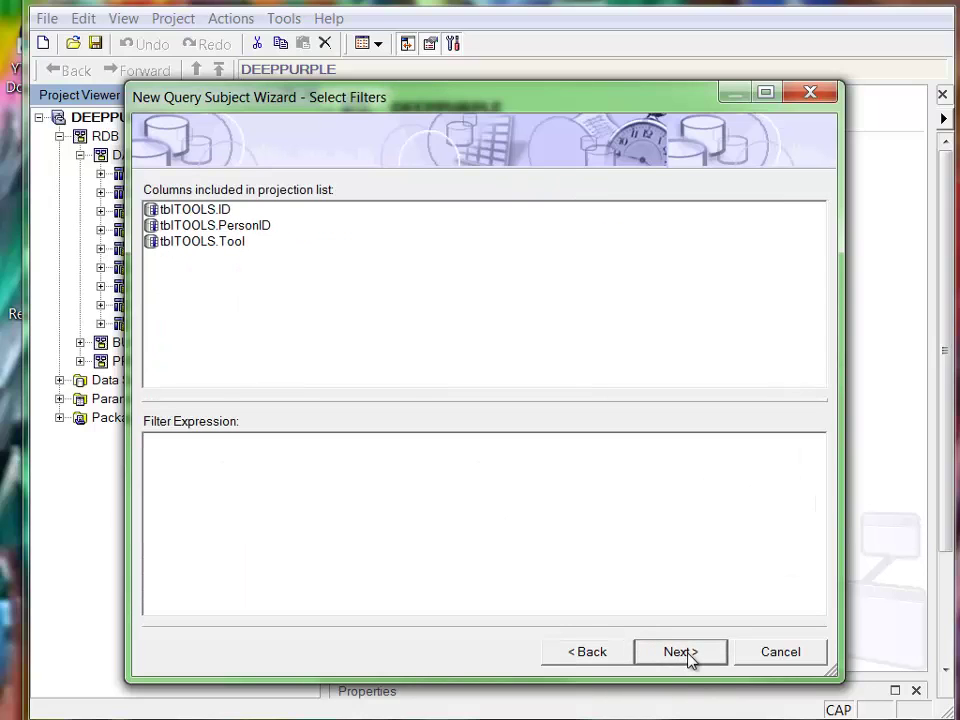
click(687, 654)
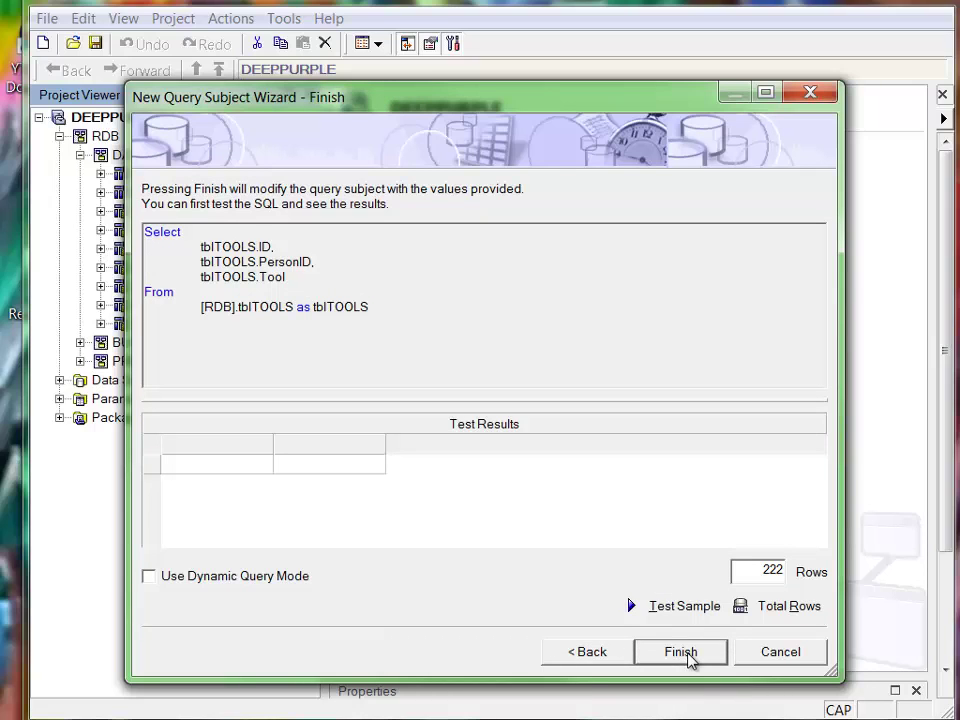
click(687, 660)
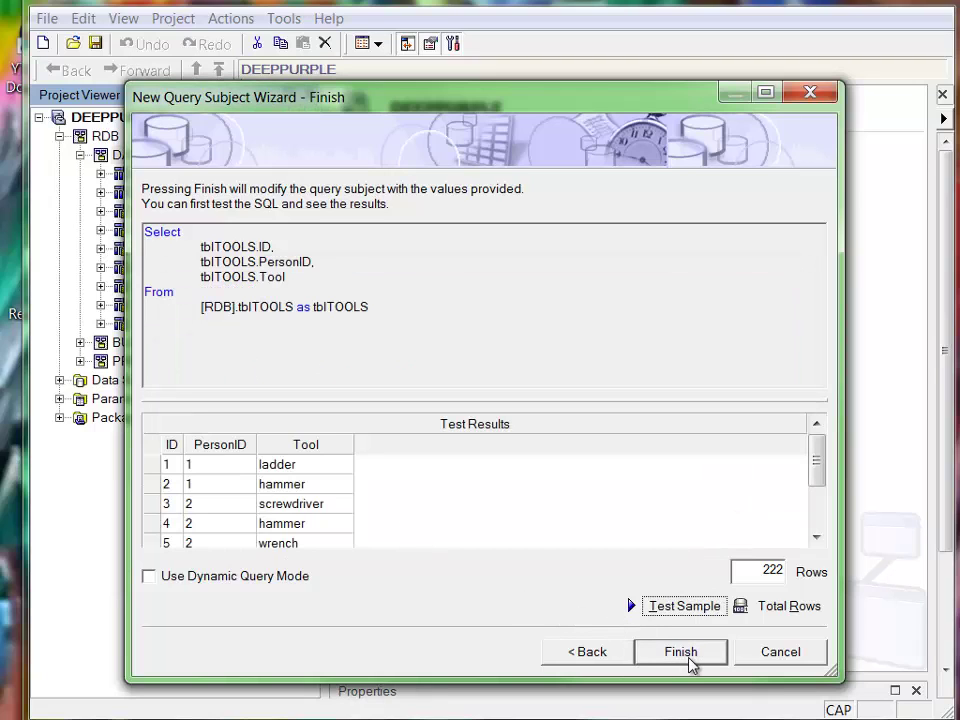
click(689, 659)
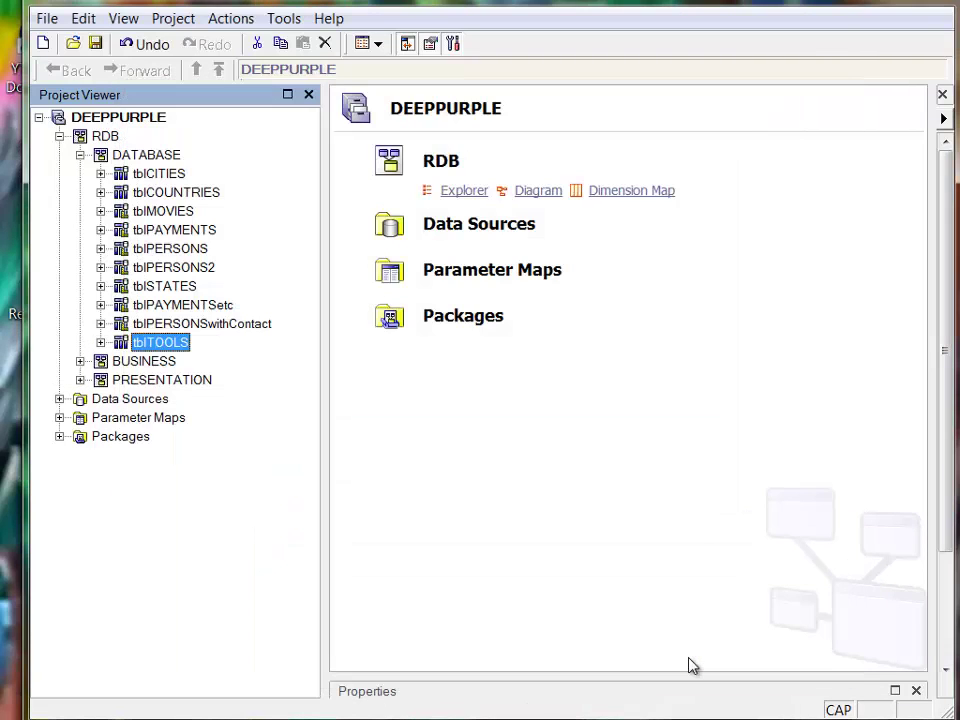
Create a model-based TOOLS query subject under BUSINESS containing all tblTOOLS columns.
click(81, 362)
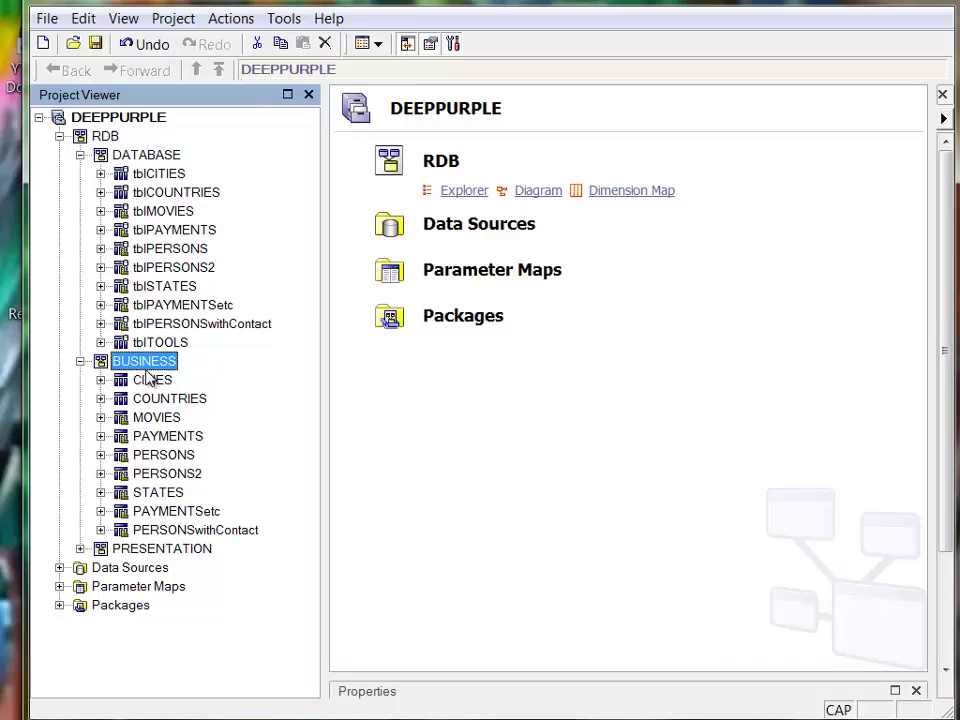
right_click(147, 371)
mouse_move(351, 10)
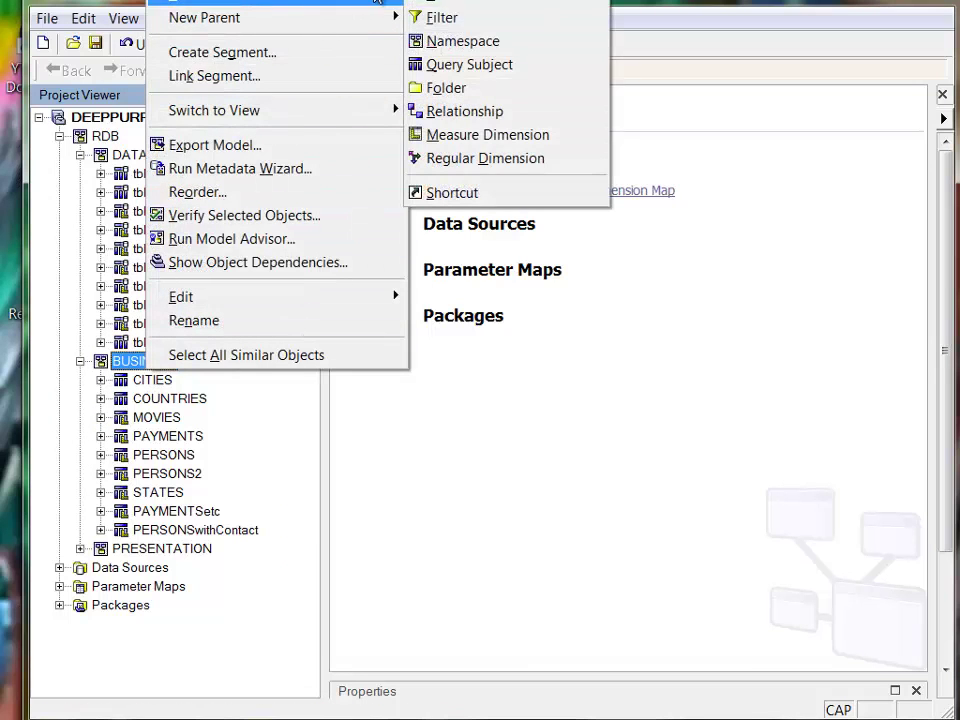
click(476, 65)
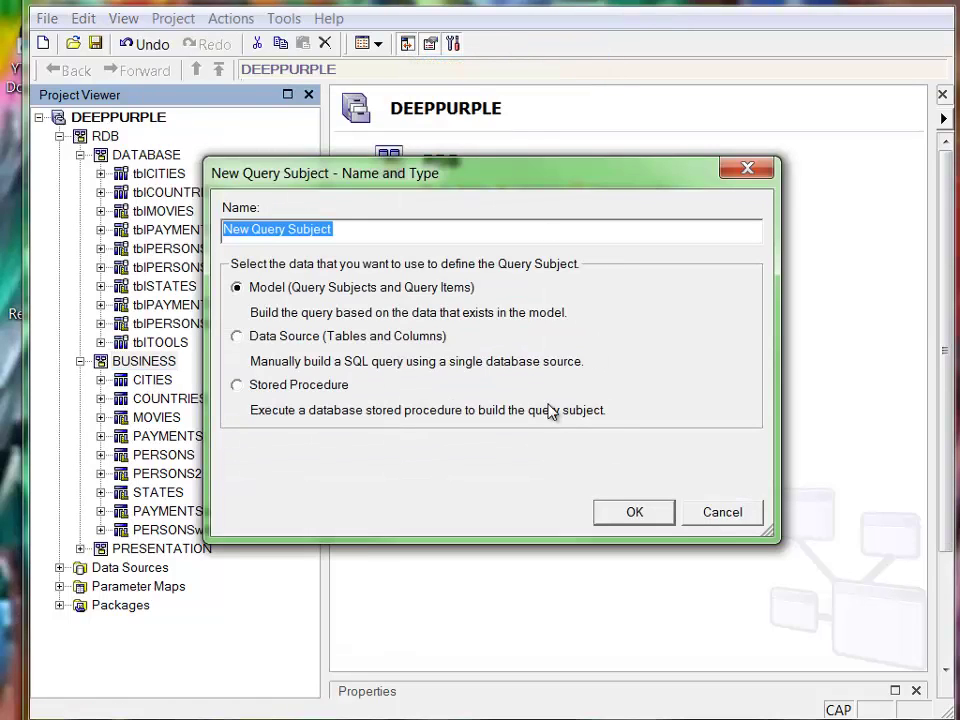
text(t)
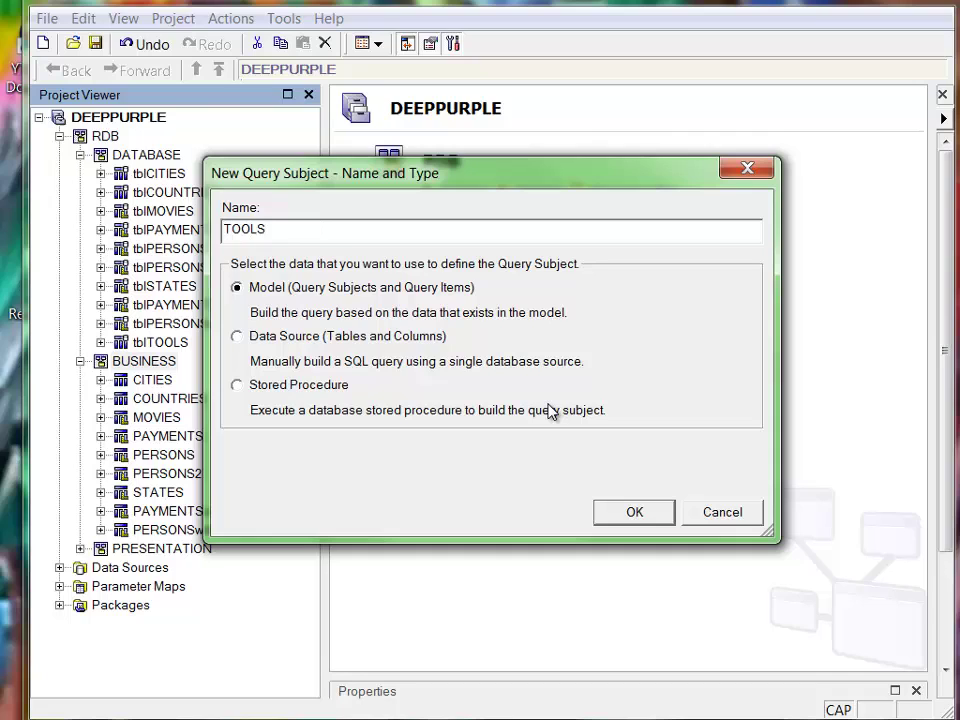
click(610, 514)
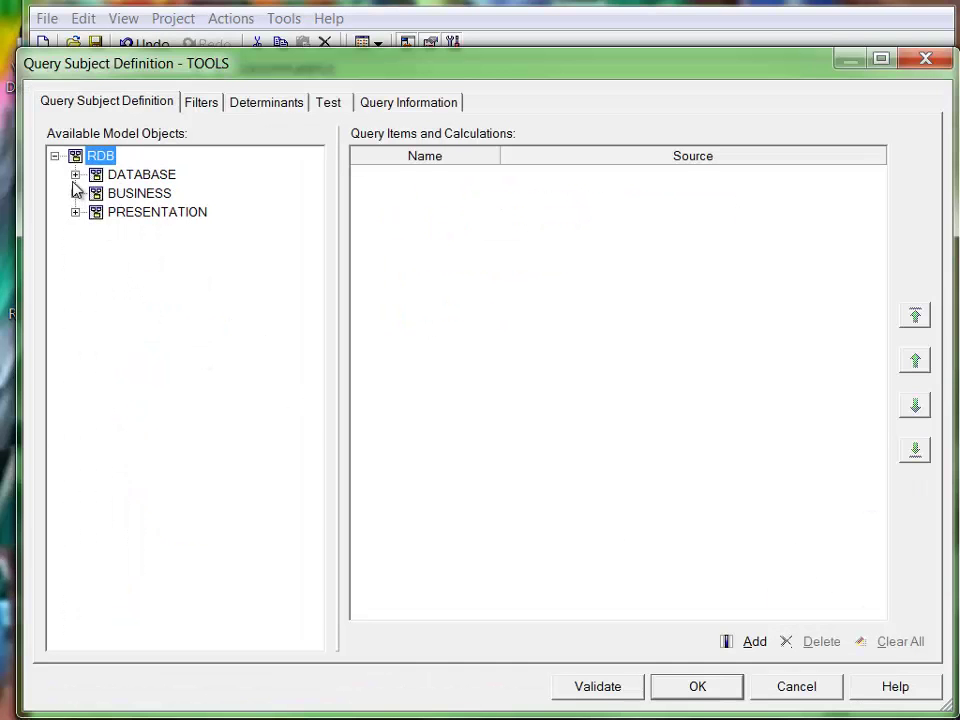
click(75, 174)
double_click(156, 362)
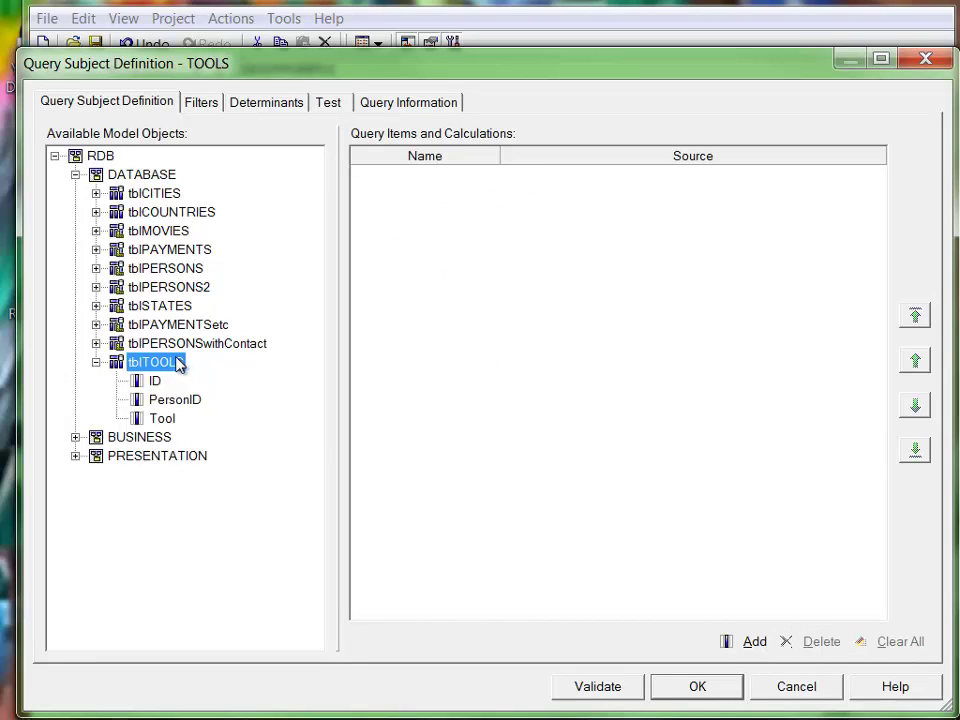
drag(180, 364, 543, 367)
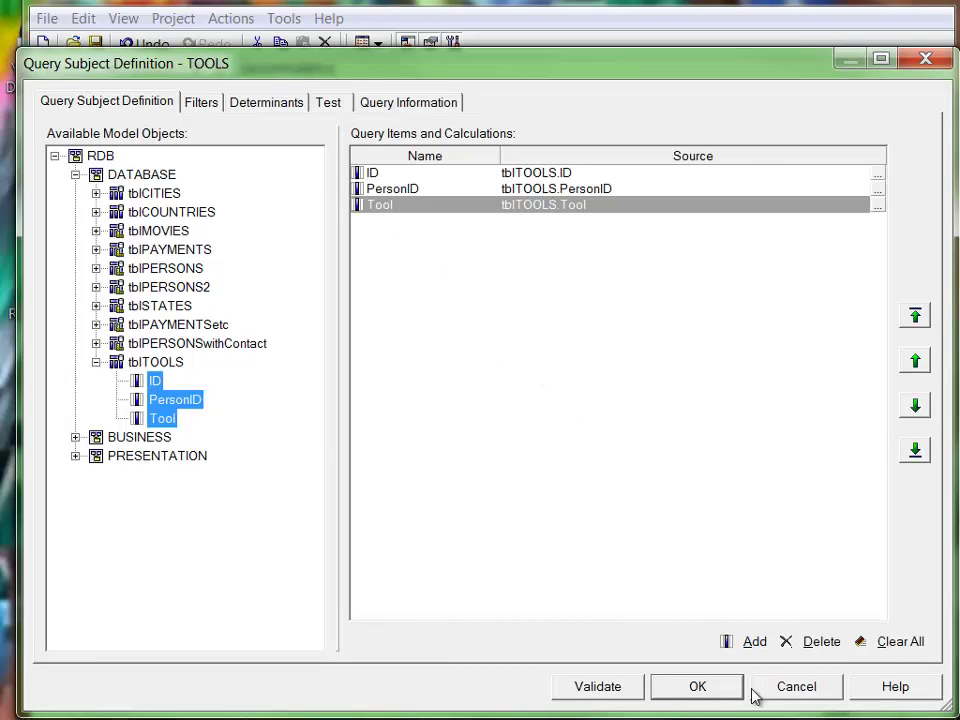
click(610, 688)
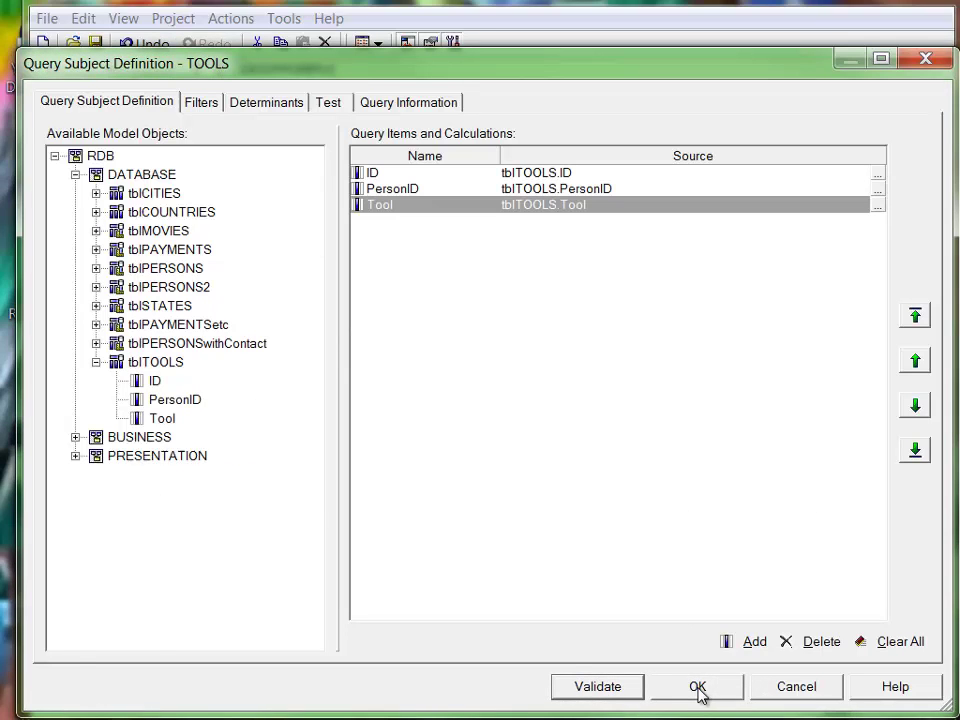
click(697, 687)
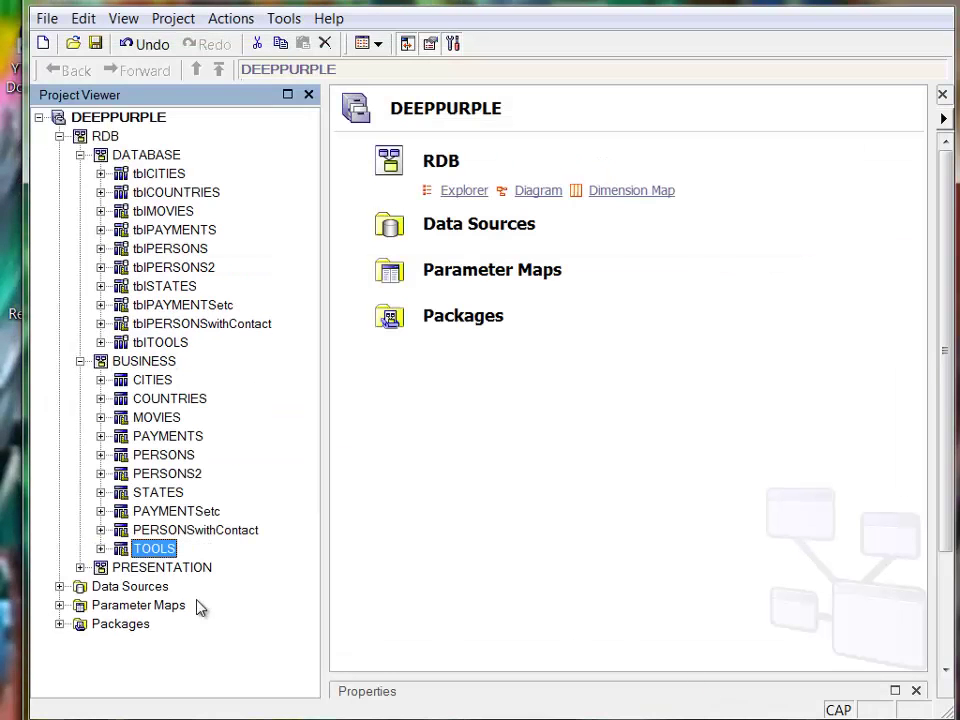
Test TOOLS by fetching its sample rows, then close the results.
right_click(157, 556)
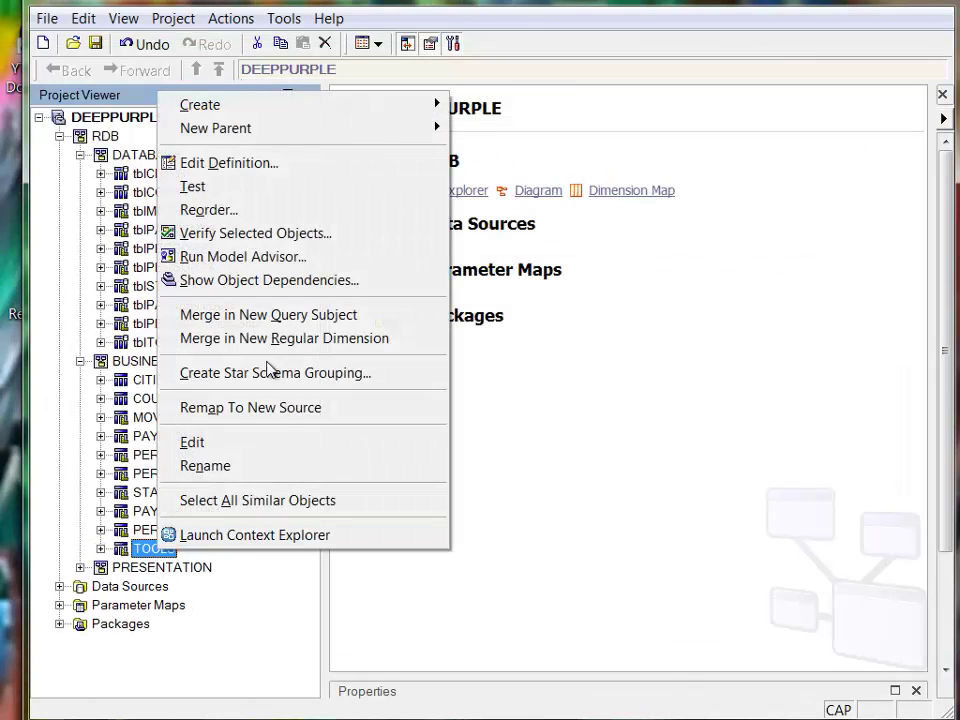
click(296, 184)
click(550, 534)
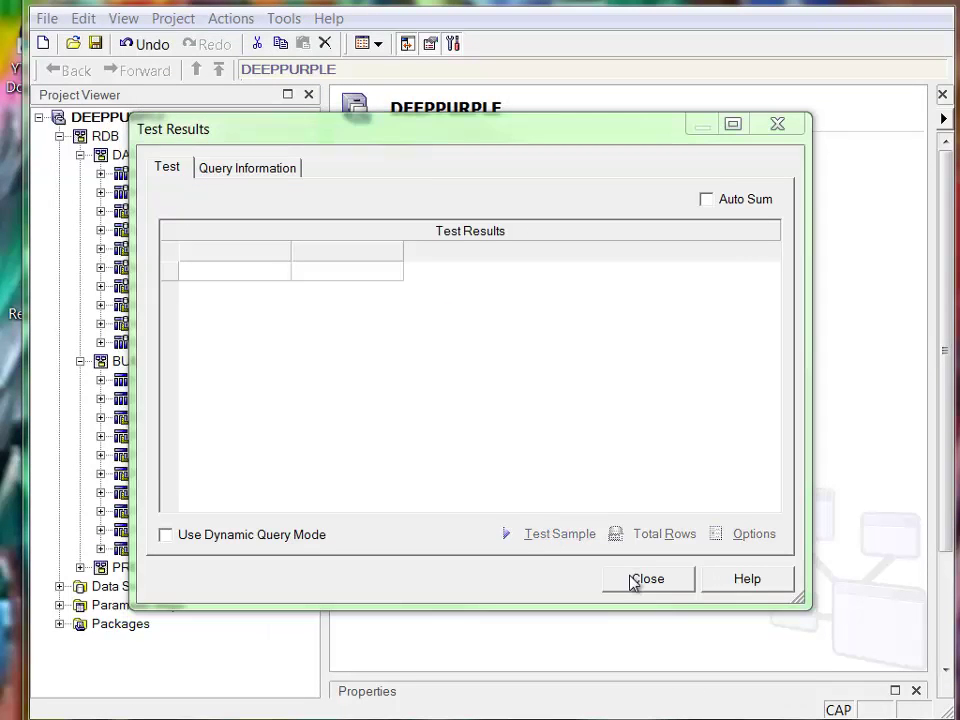
click(641, 582)
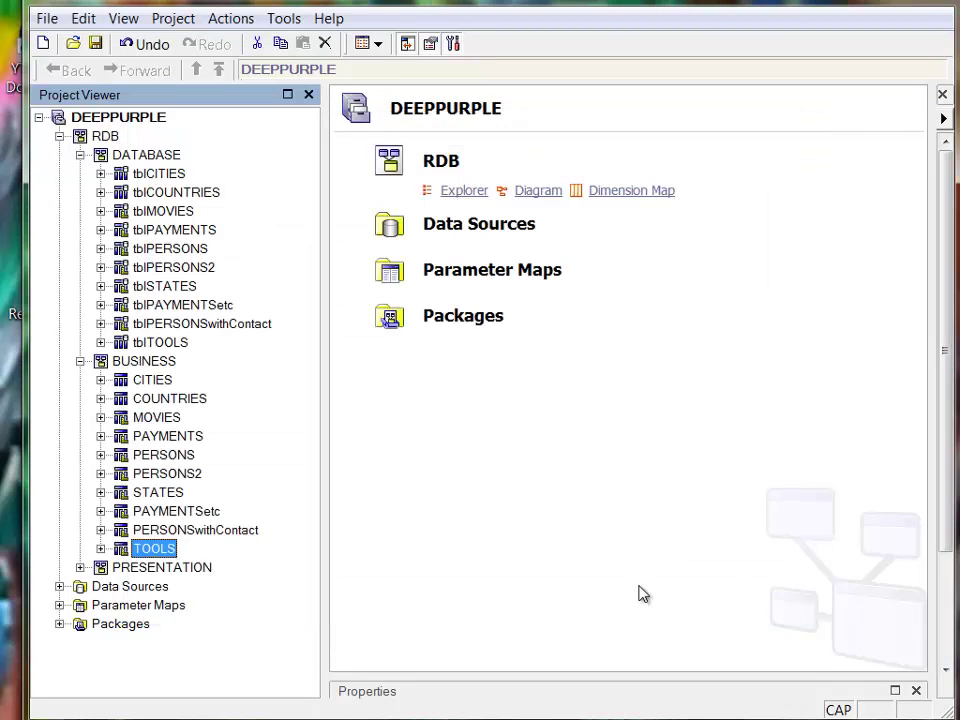
Create a relationship joining PERSONS and TOOLS on their PersonID columns.
right_click(161, 553)
click(564, 553)
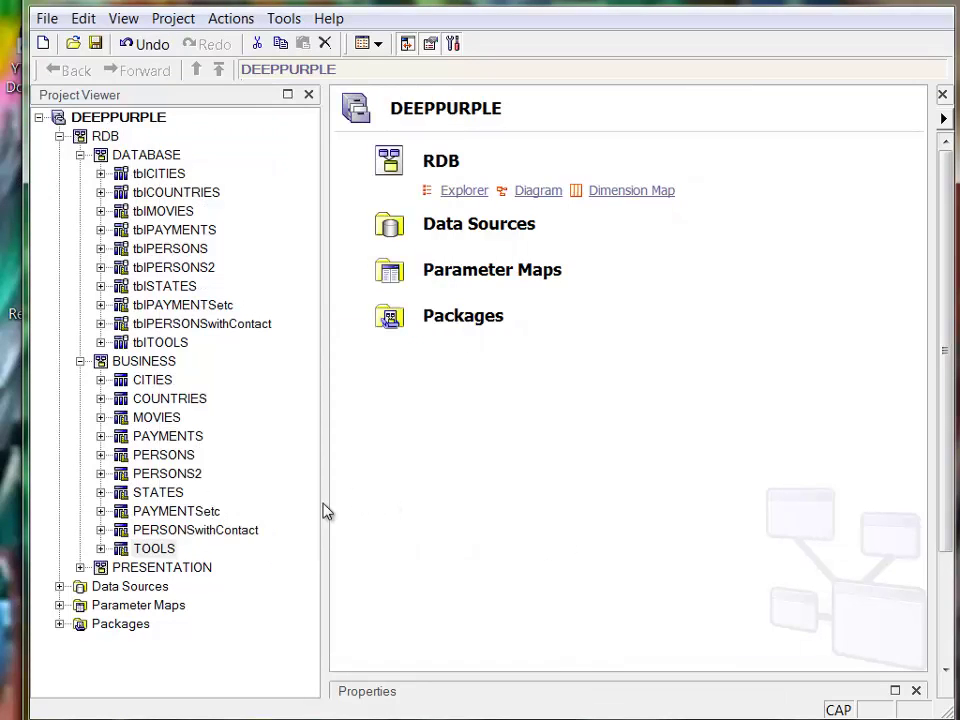
click(101, 549)
click(176, 585)
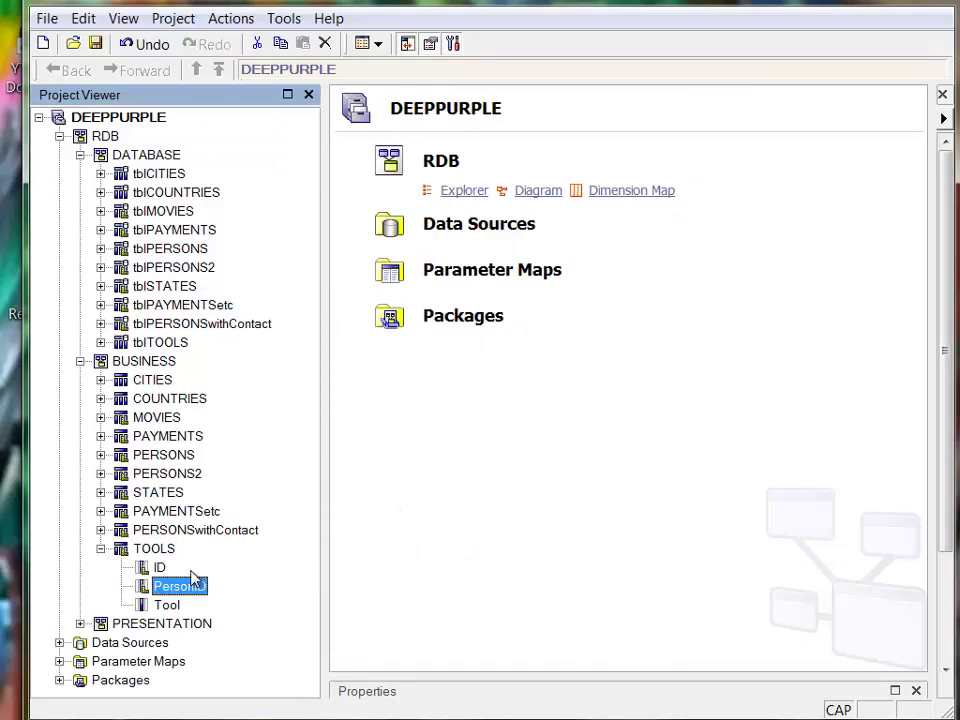
click(101, 455)
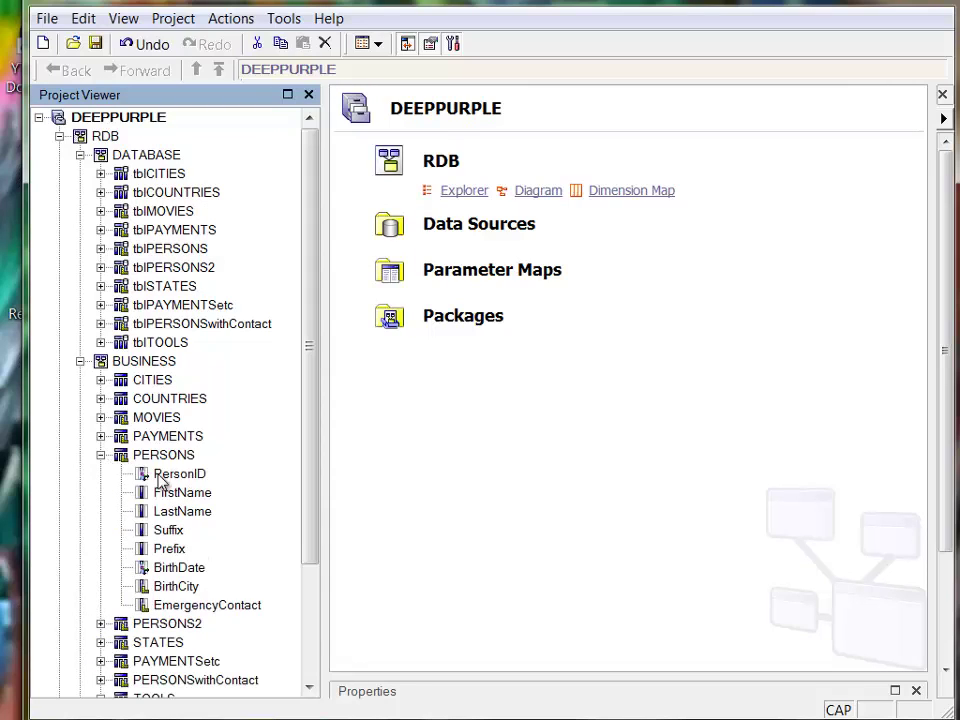
click(180, 473)
drag(310, 527, 313, 642)
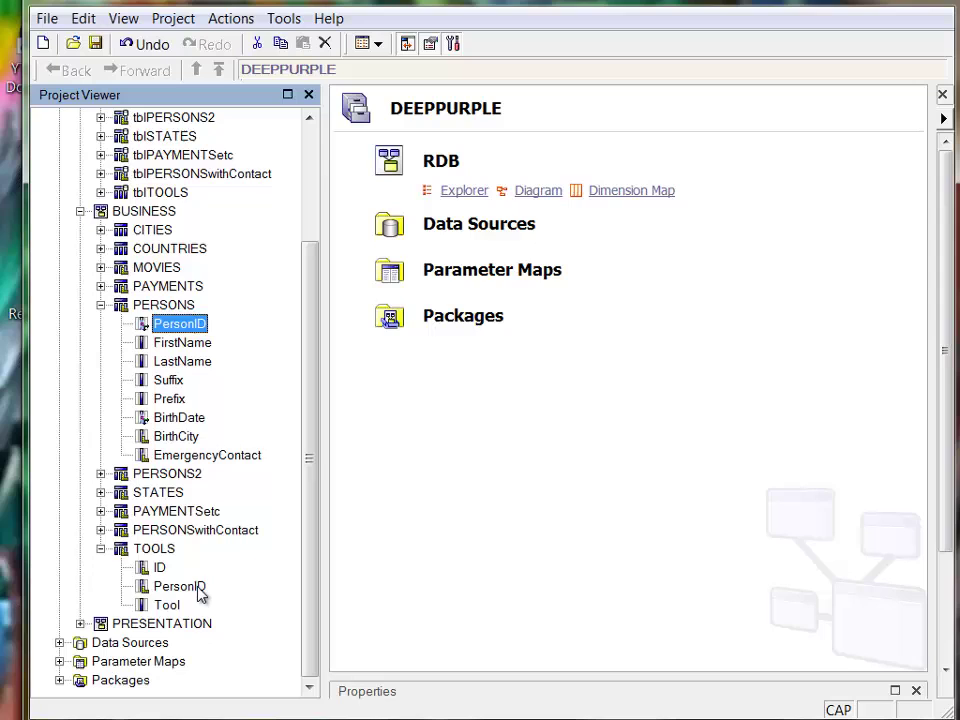
ctrl+click(199, 590)
right_click(205, 325)
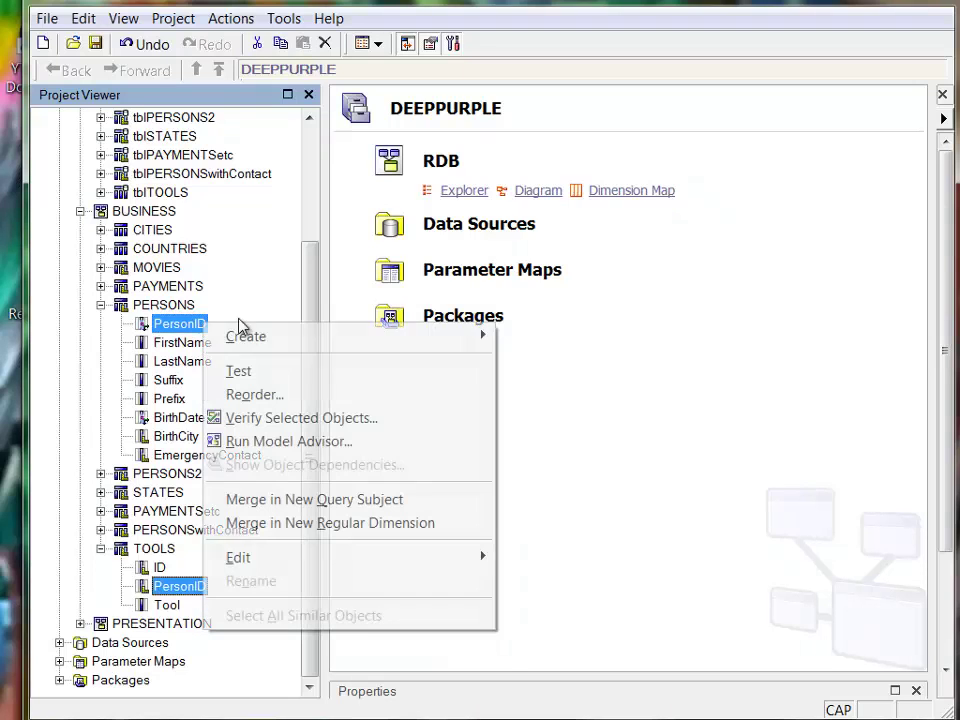
mouse_move(377, 336)
click(504, 335)
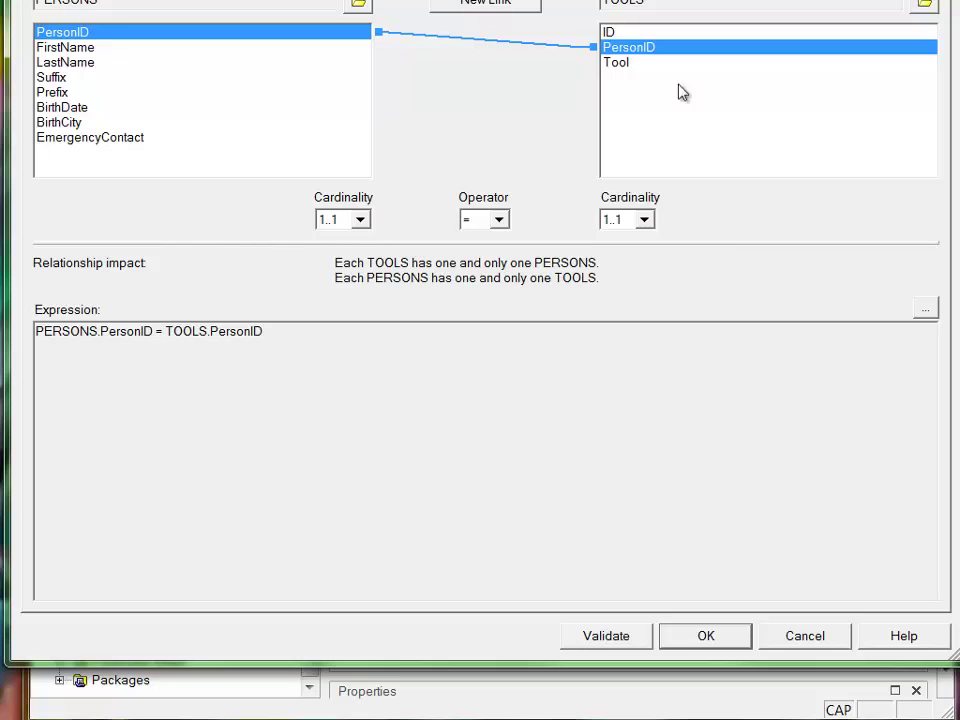
Set the TOOLS-side cardinality to 0..n, validate, and confirm the relationship.
click(645, 220)
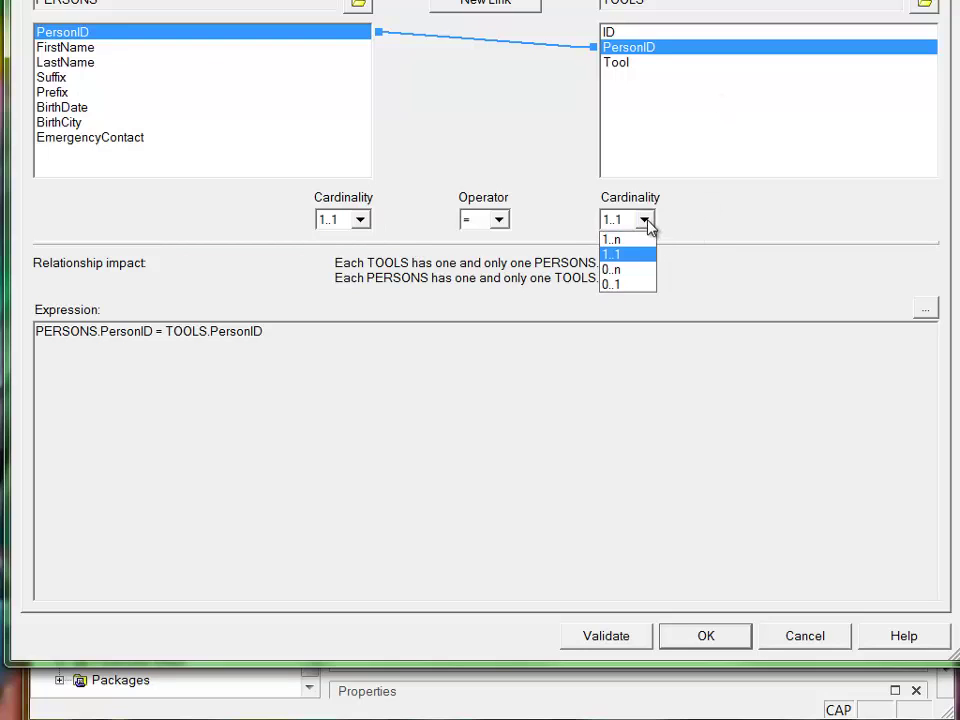
click(634, 271)
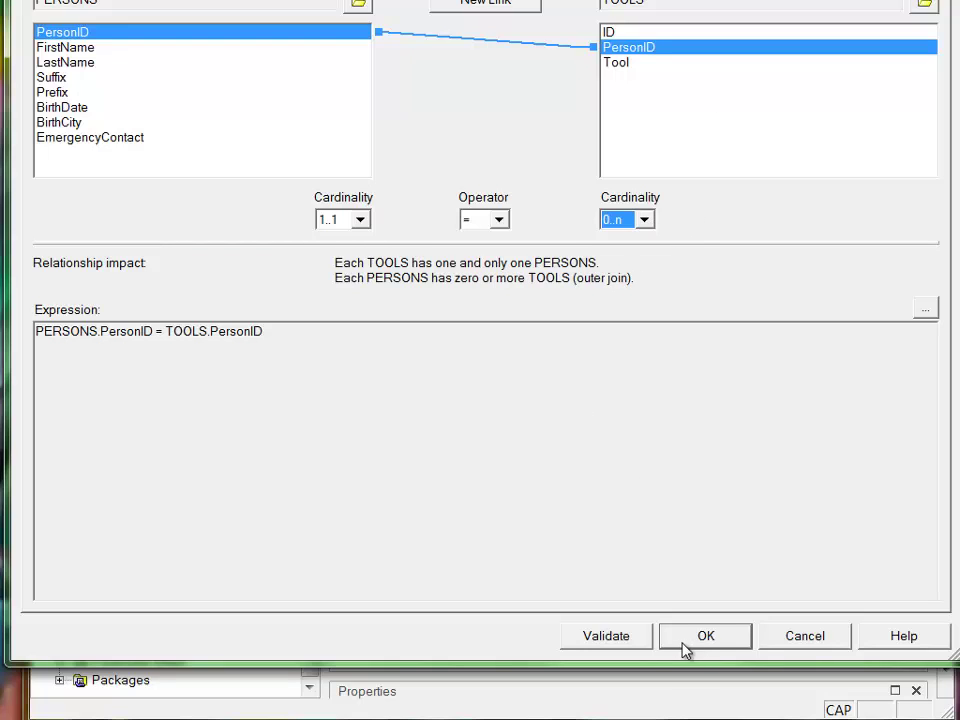
click(610, 645)
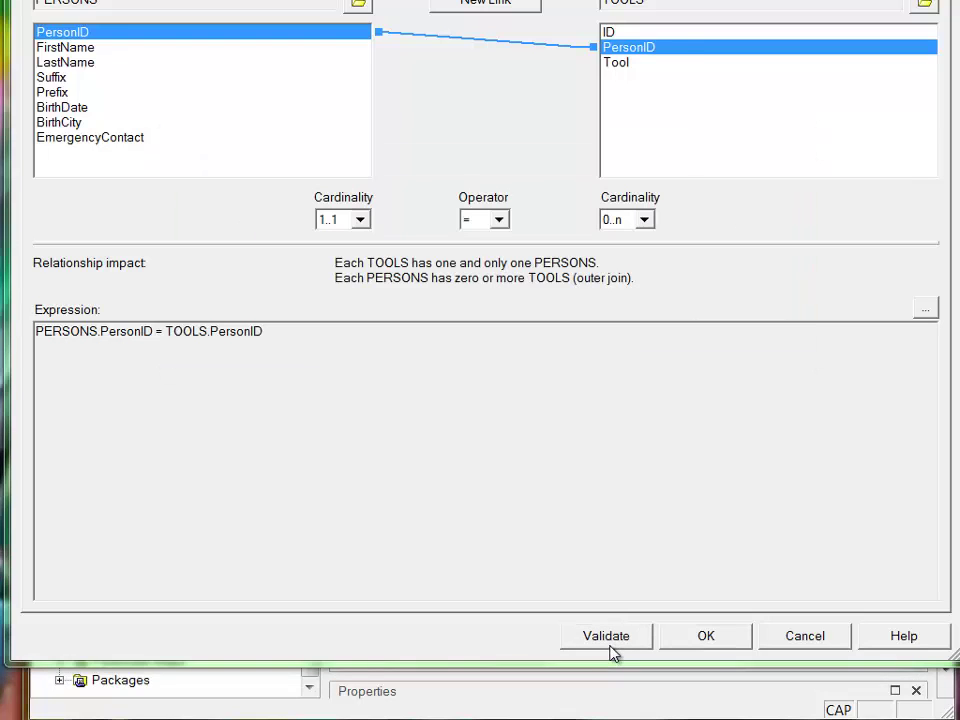
click(671, 641)
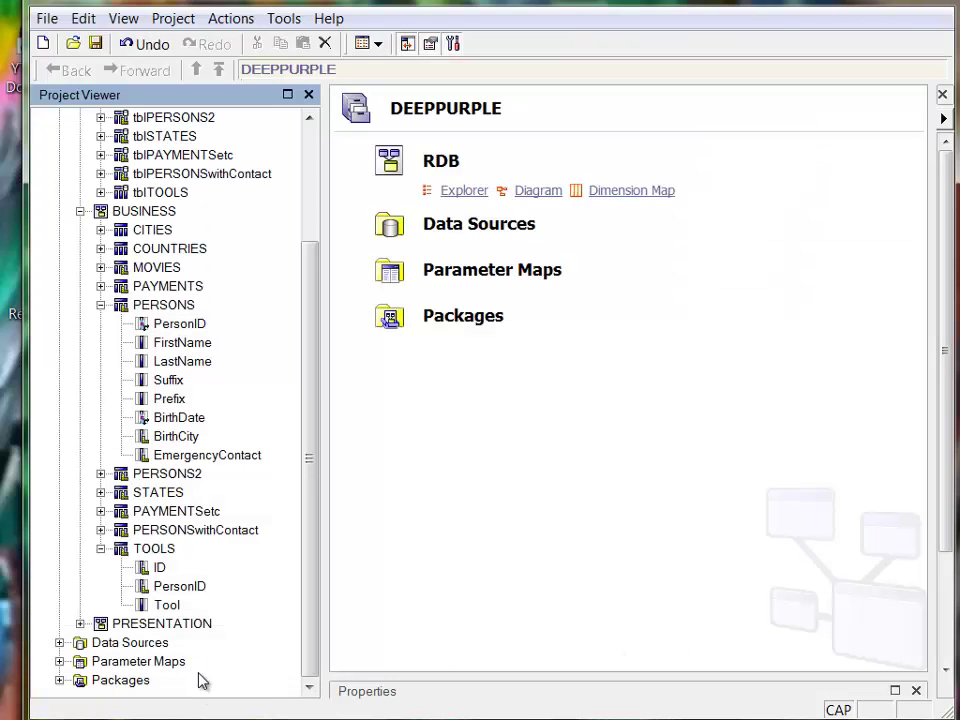
Create a shortcut to the TOOLS query subject and move it into the PRESENTATION folder.
right_click(166, 556)
mouse_move(321, 108)
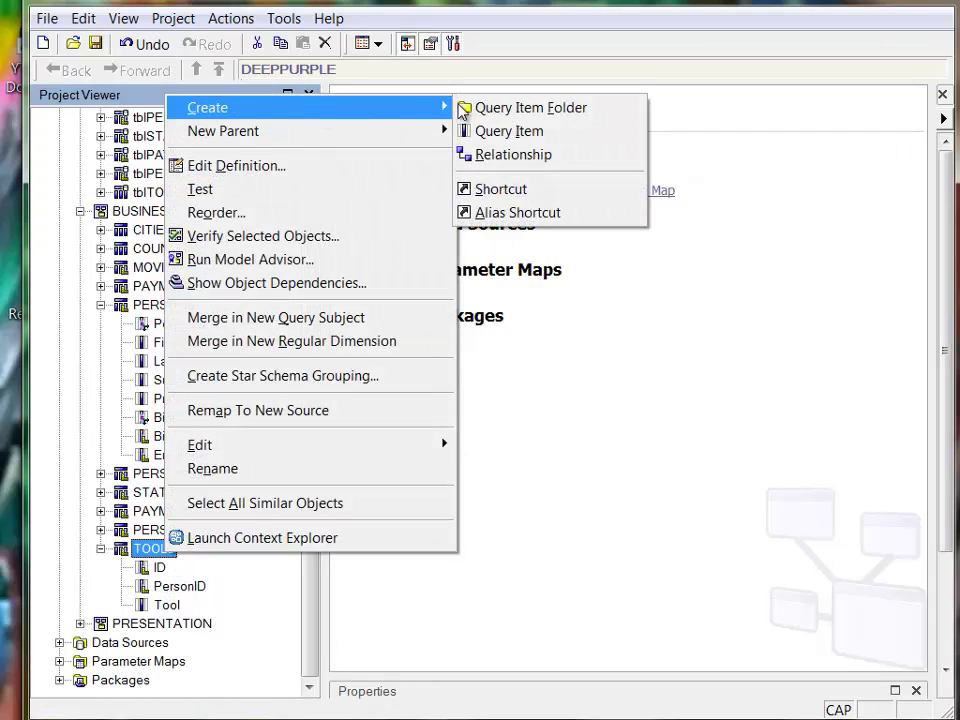
click(519, 204)
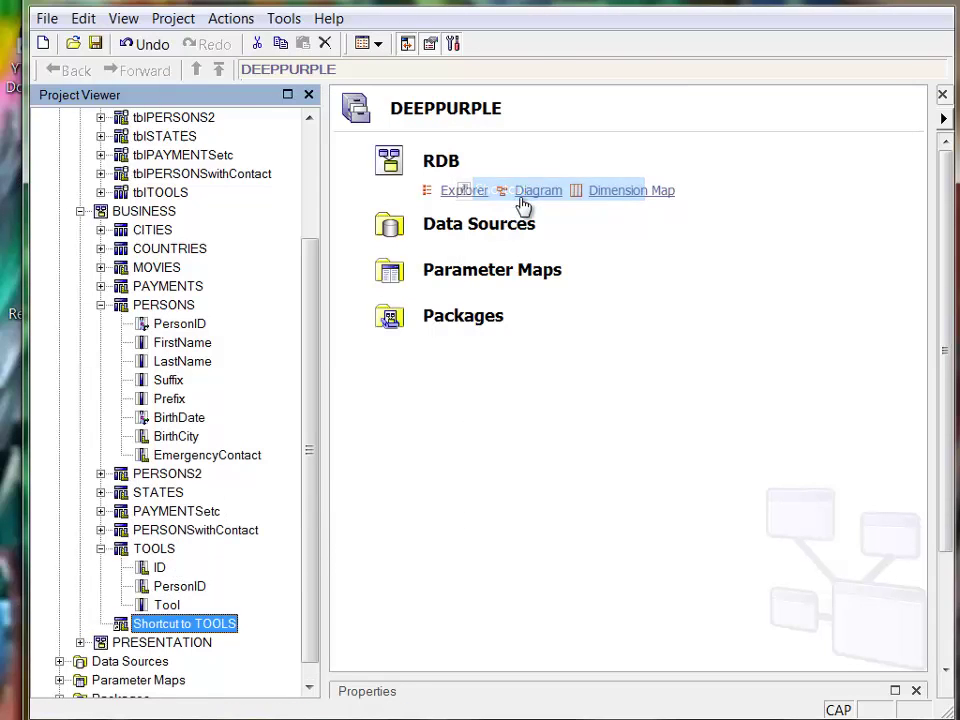
click(307, 686)
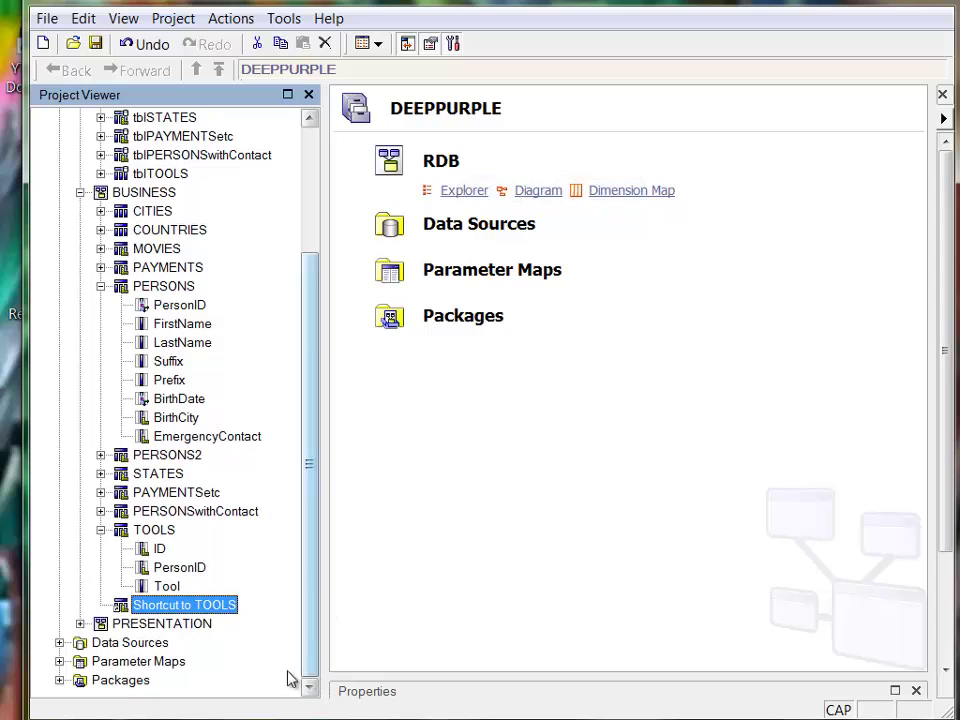
ctrl+click(190, 628)
drag(190, 630, 189, 632)
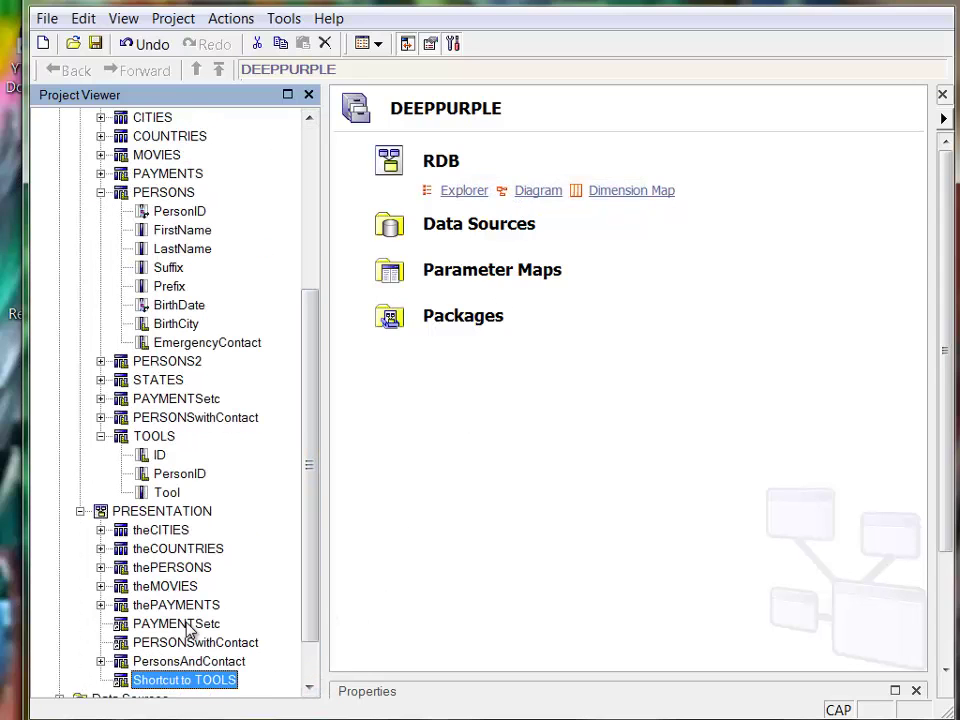
Rename the shortcut to TOOLS by removing the 'Shortcut to ' prefix.
right_click(209, 681)
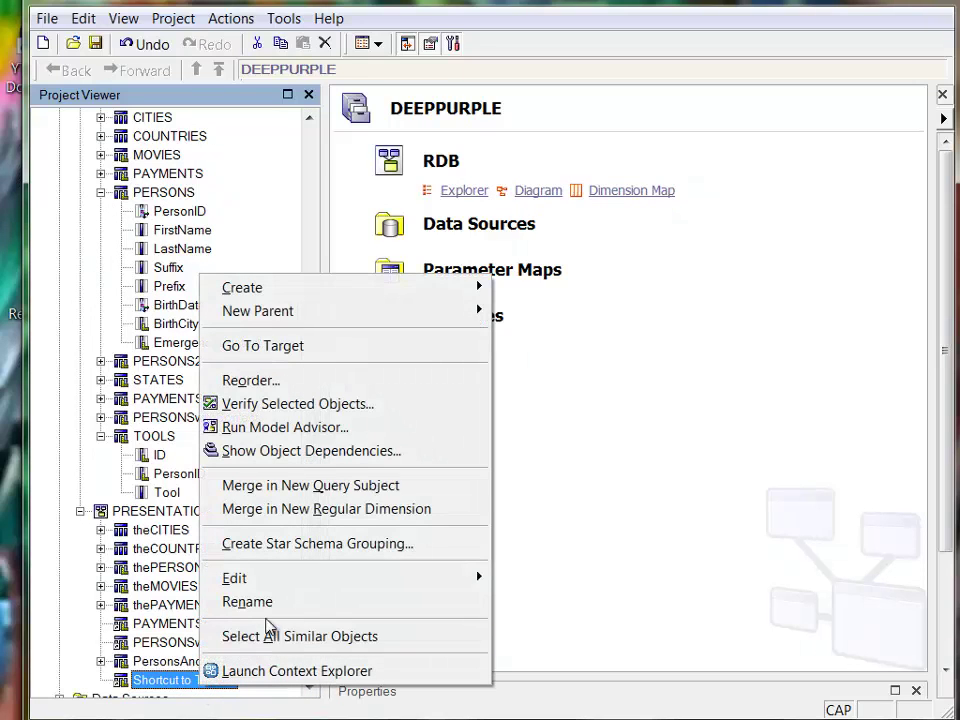
click(266, 604)
double_click(157, 681)
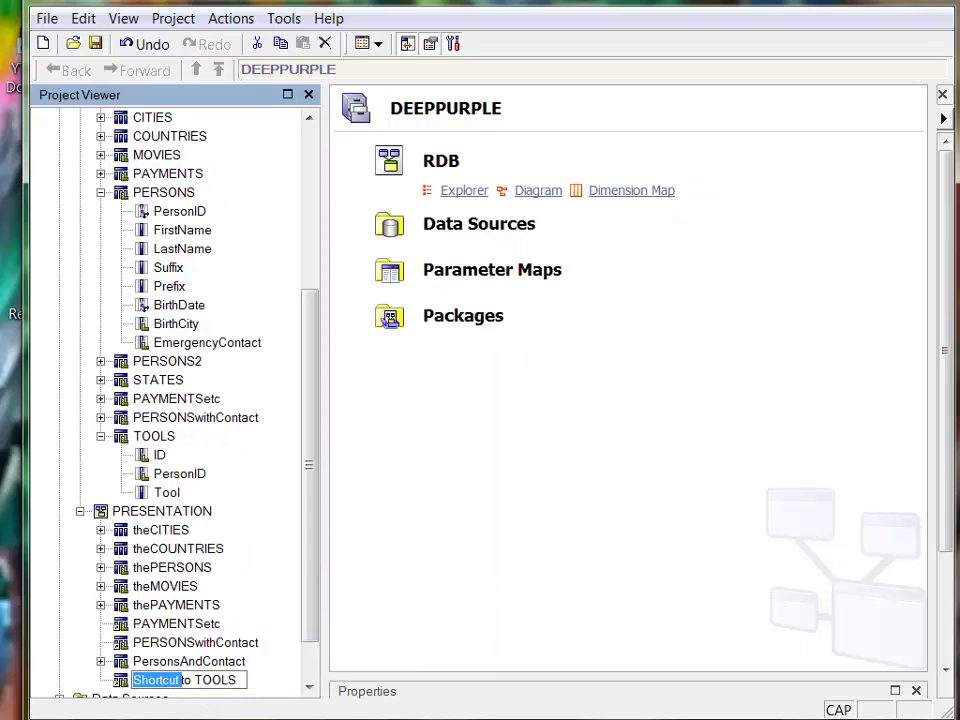
key(Delete)
key(Delete)
key(Delete)
key(Delete)
key(Delete)
key(Return)
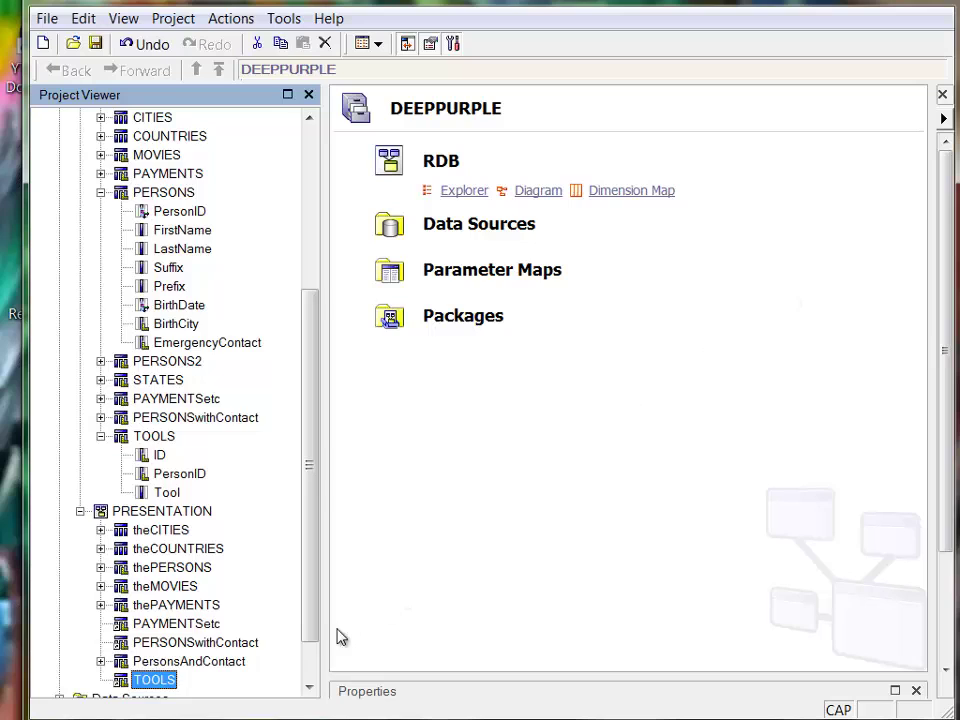
scroll(315, 662, down, 1)
click(60, 679)
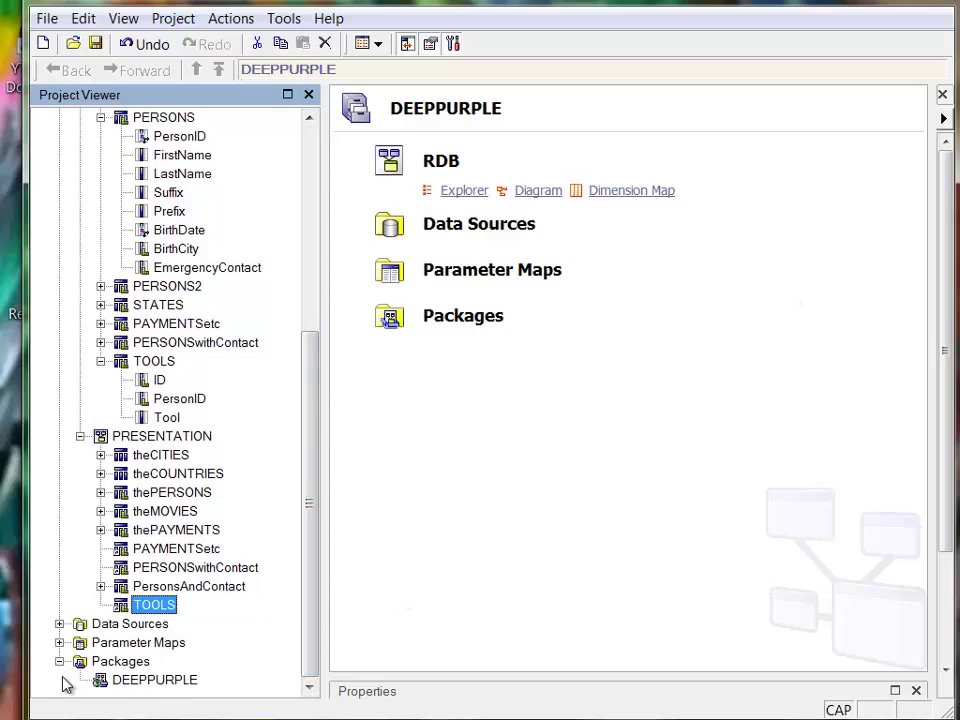
Include the PRESENTATION folder's items in the DEEPPURPLE package definition.
right_click(130, 680)
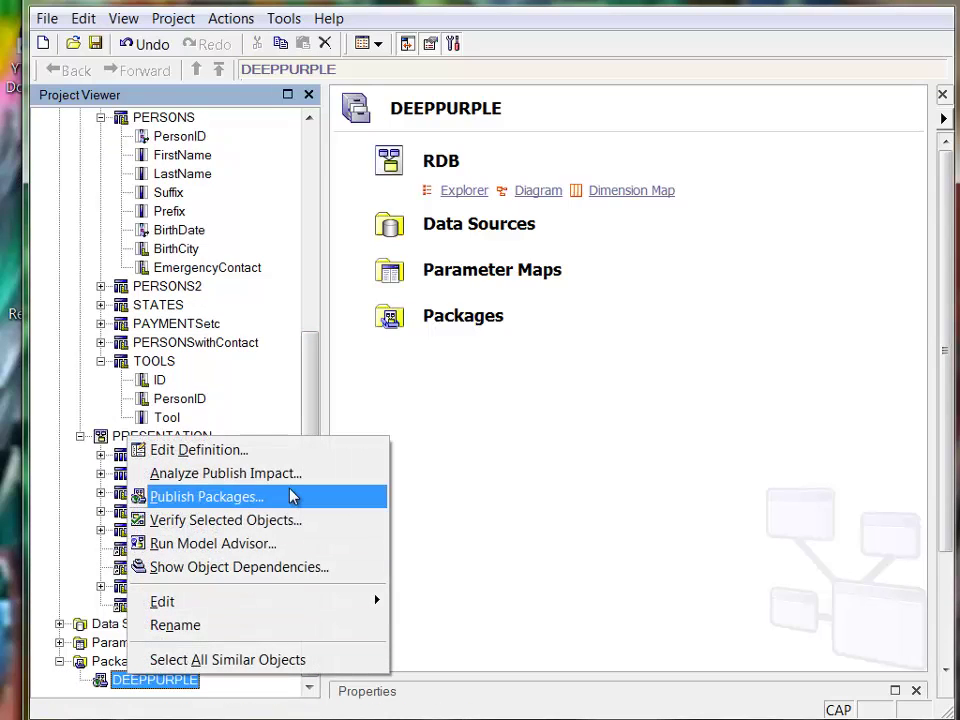
click(300, 451)
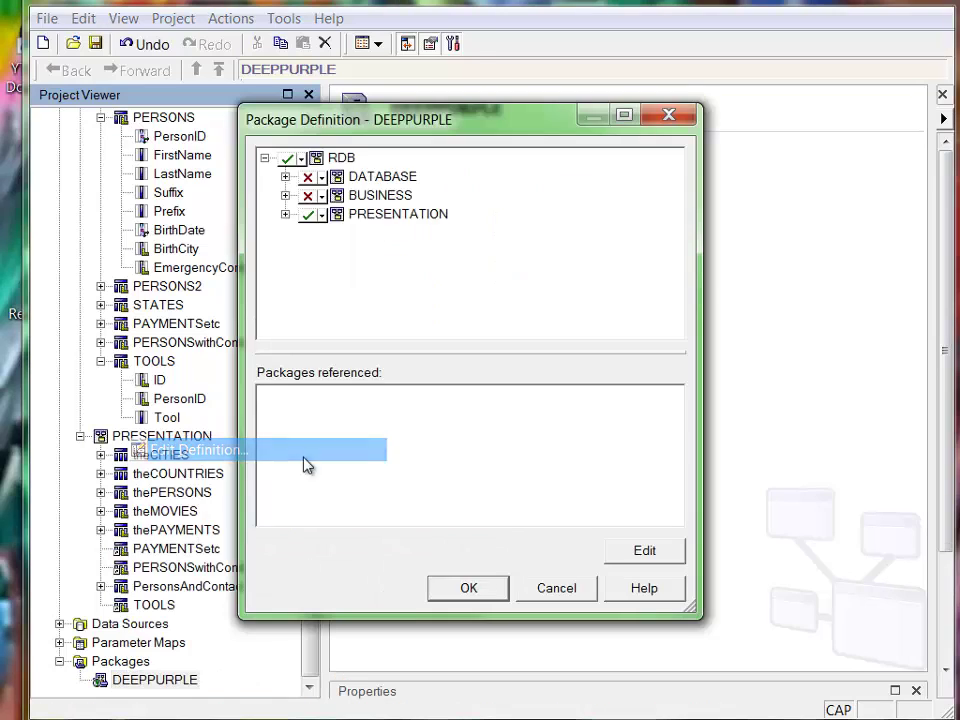
click(287, 214)
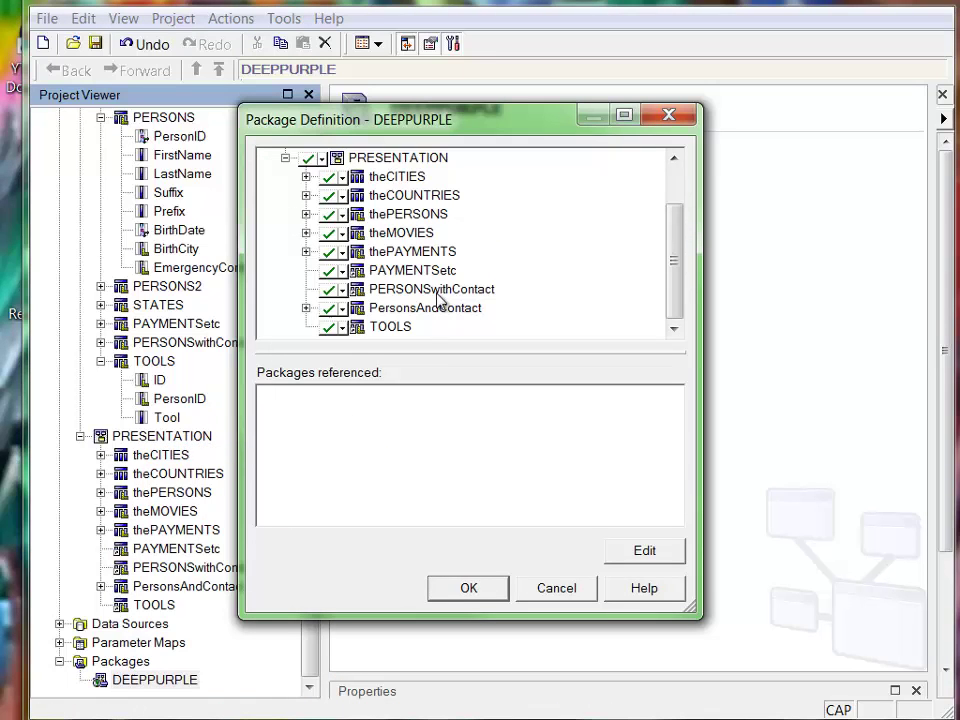
click(490, 589)
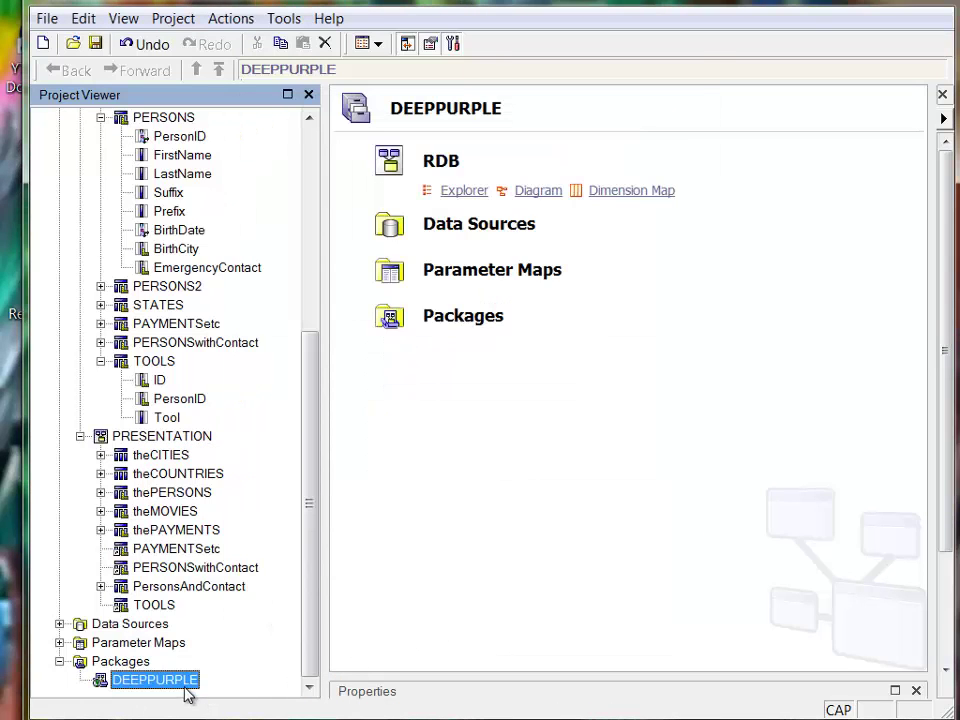
Republish DEEPPURPLE to the Content Store and save the project.
right_click(188, 685)
click(318, 511)
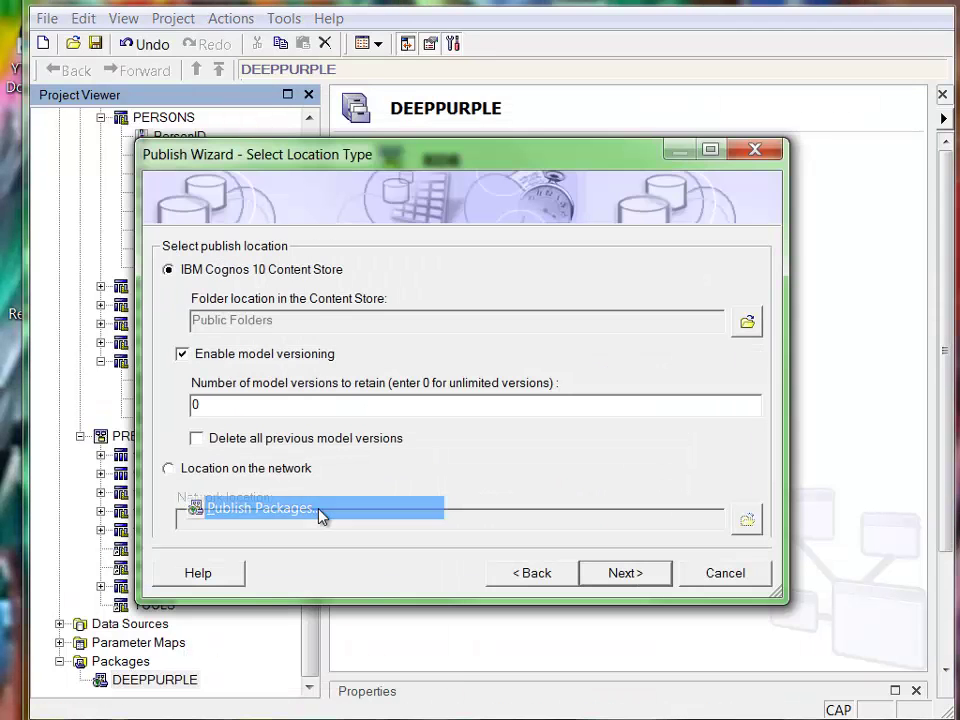
click(621, 576)
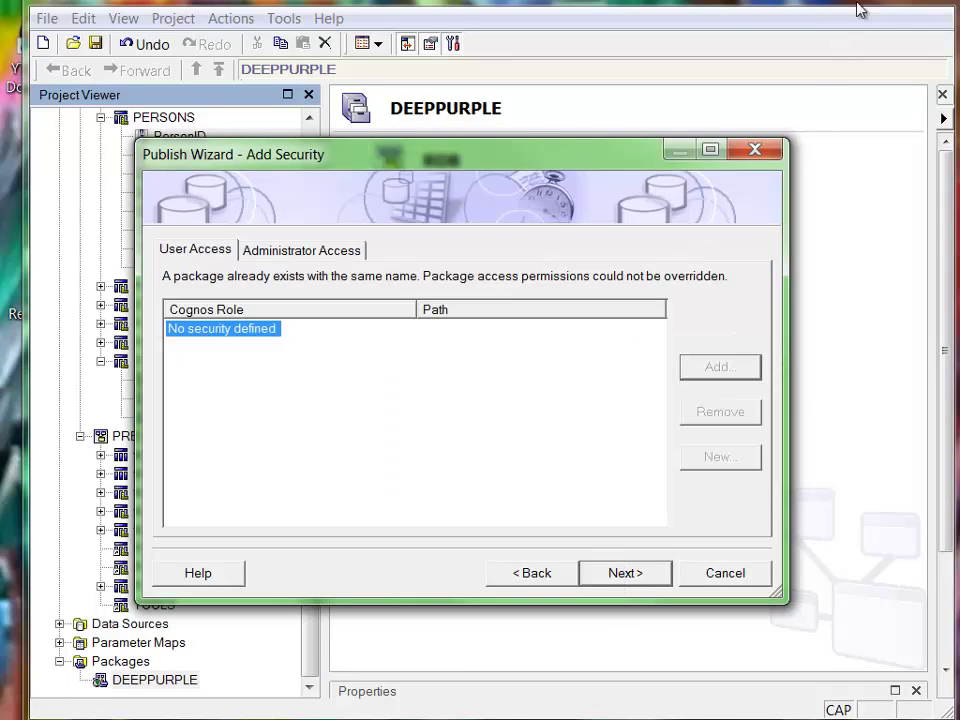
key(Escape)
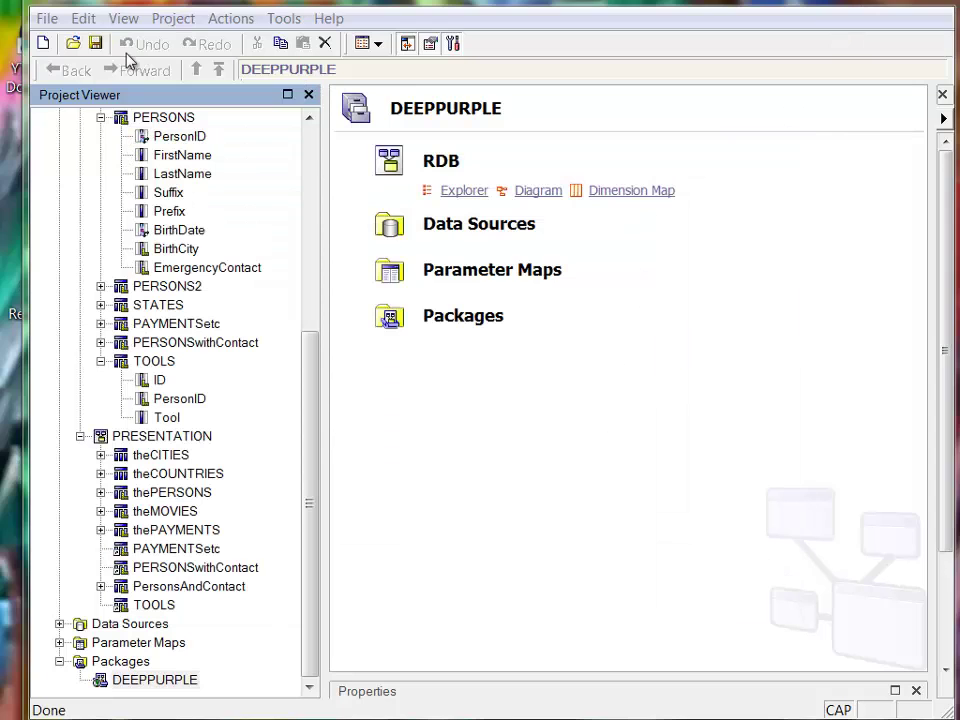
click(96, 45)
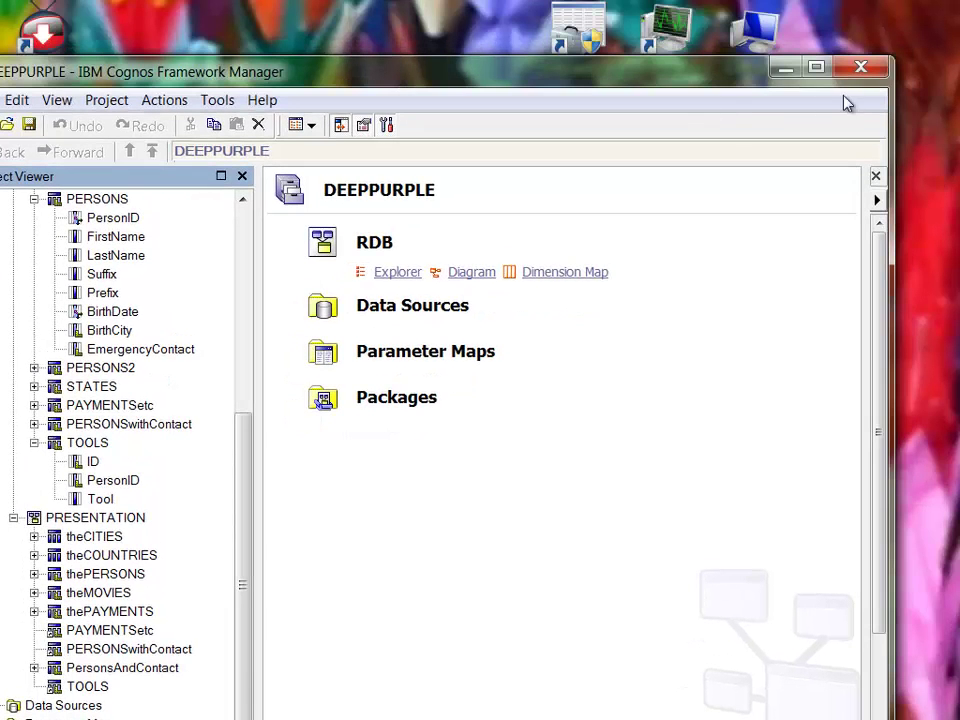
Close Framework Manager and launch Report Studio on DEEPPURPLE from Cognos Express Manager.
click(862, 70)
click(759, 135)
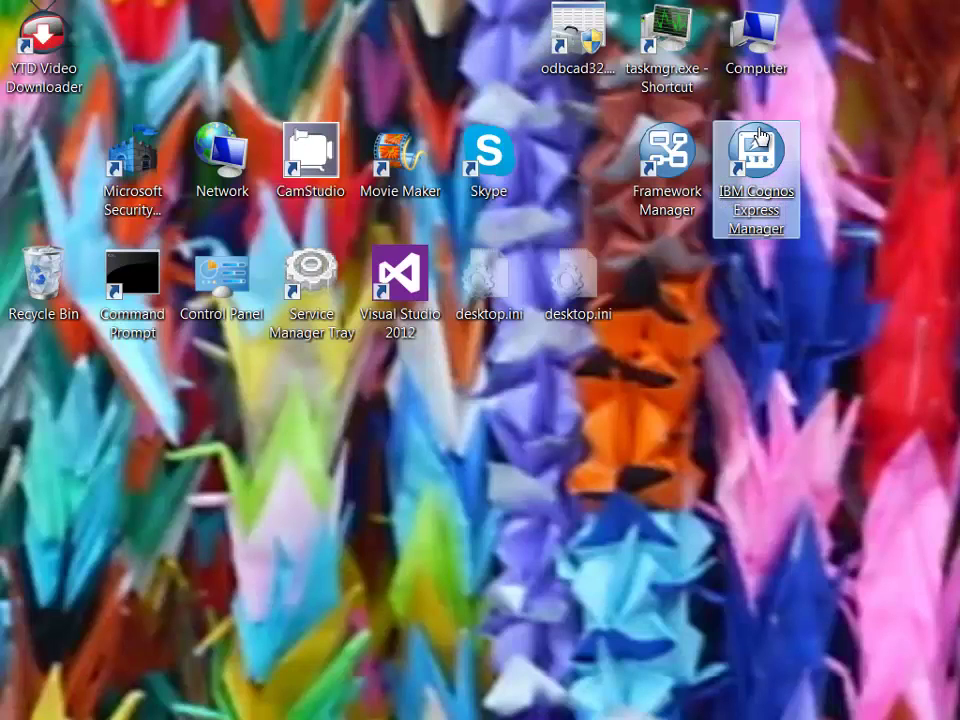
click(840, 88)
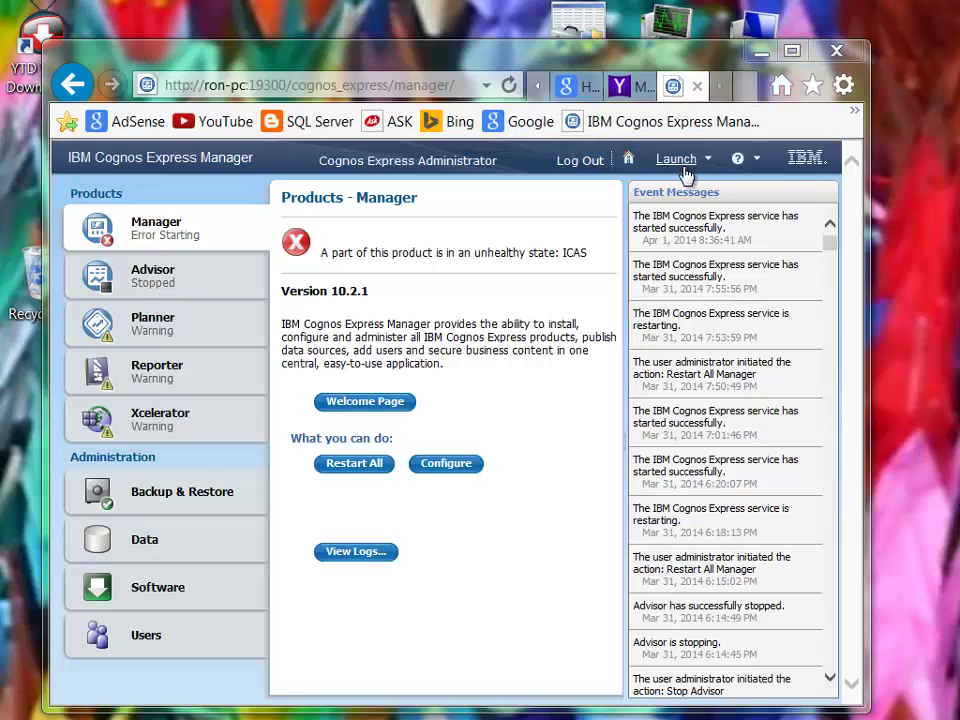
click(683, 161)
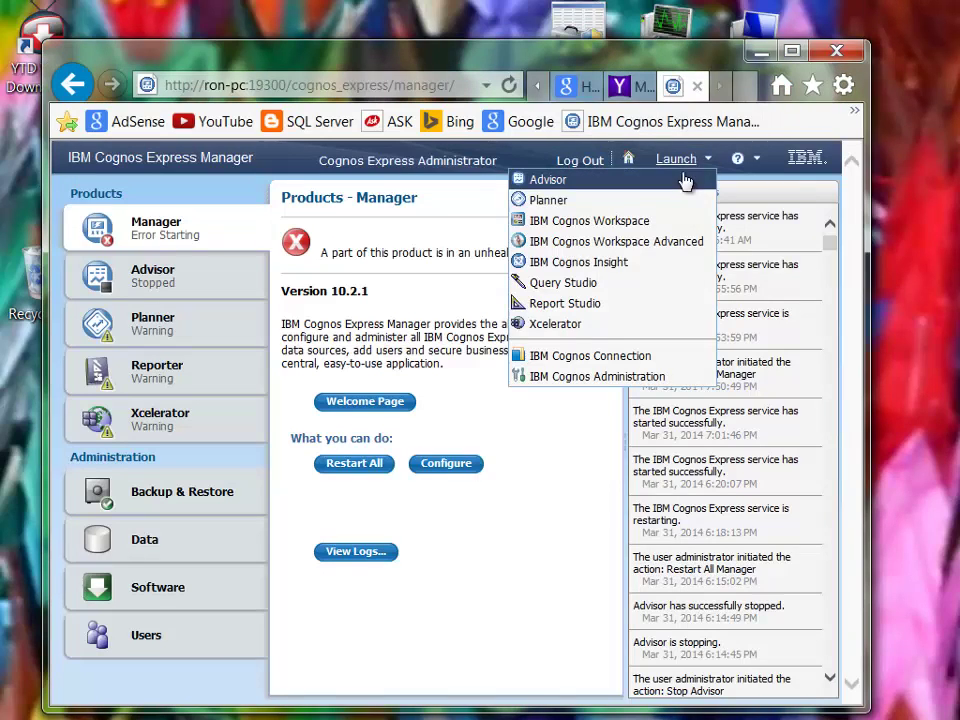
click(566, 310)
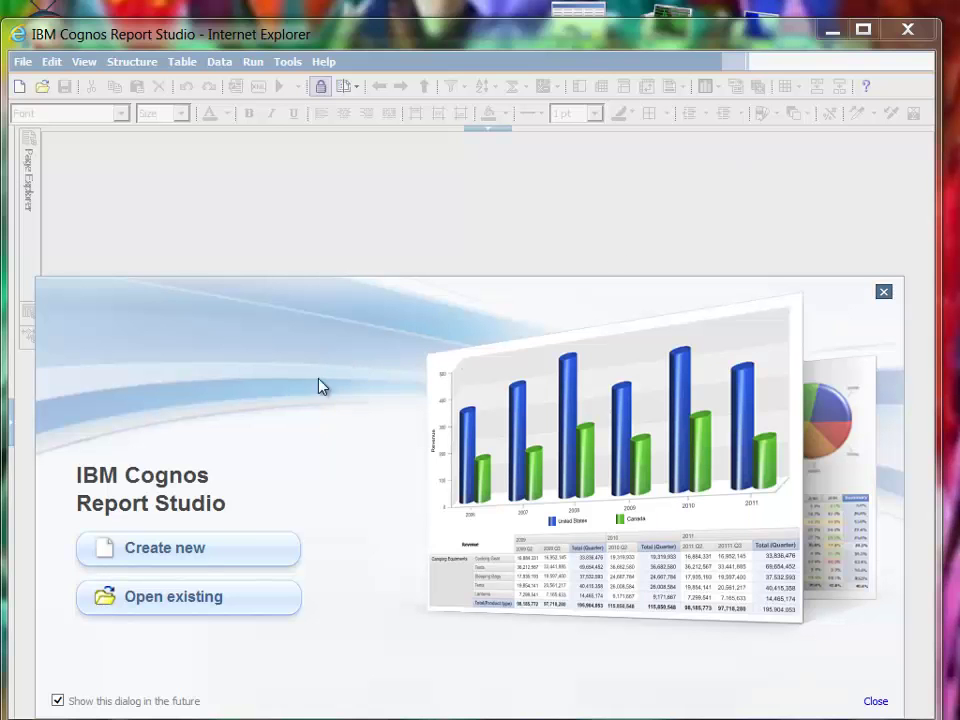
Create a new blank List report.
click(193, 546)
click(360, 332)
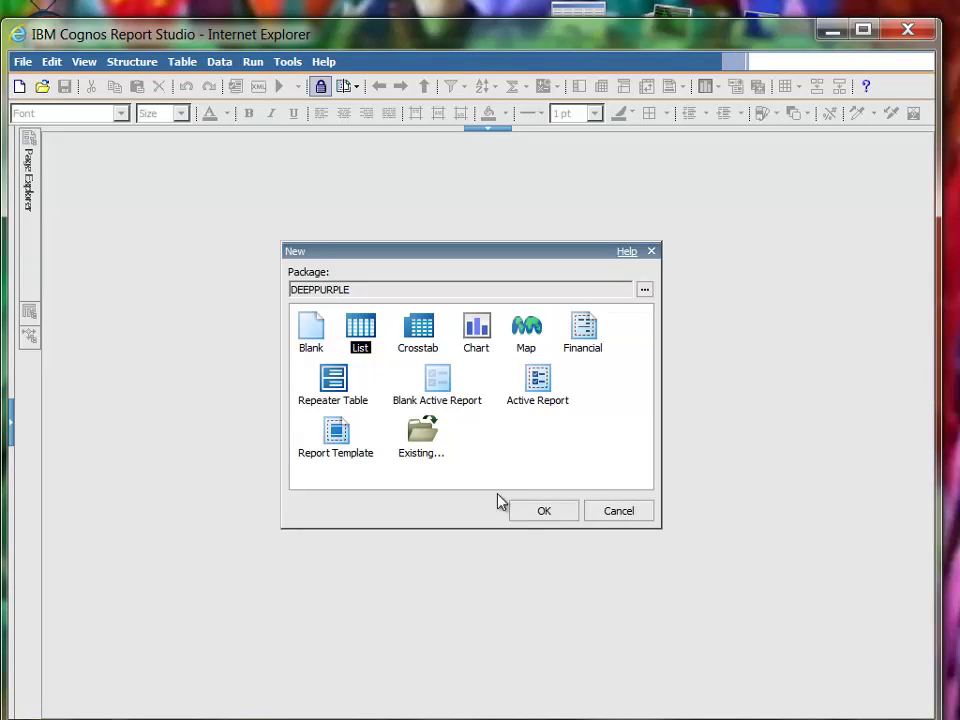
click(519, 516)
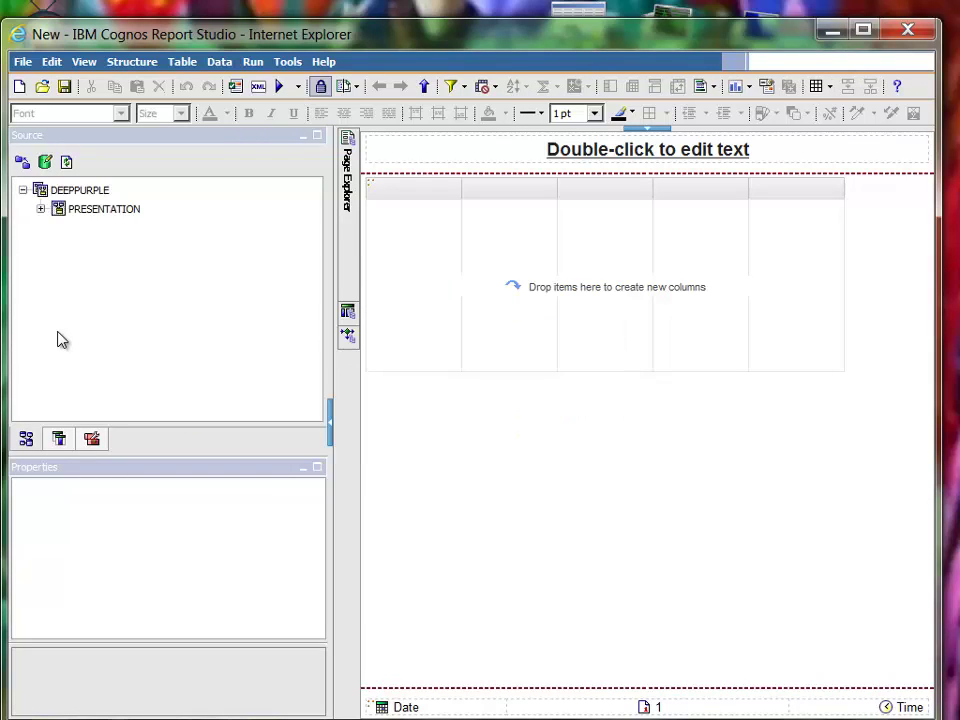
Add PersonID, FirstName and LastName from thePERSONS as the list's columns.
click(40, 209)
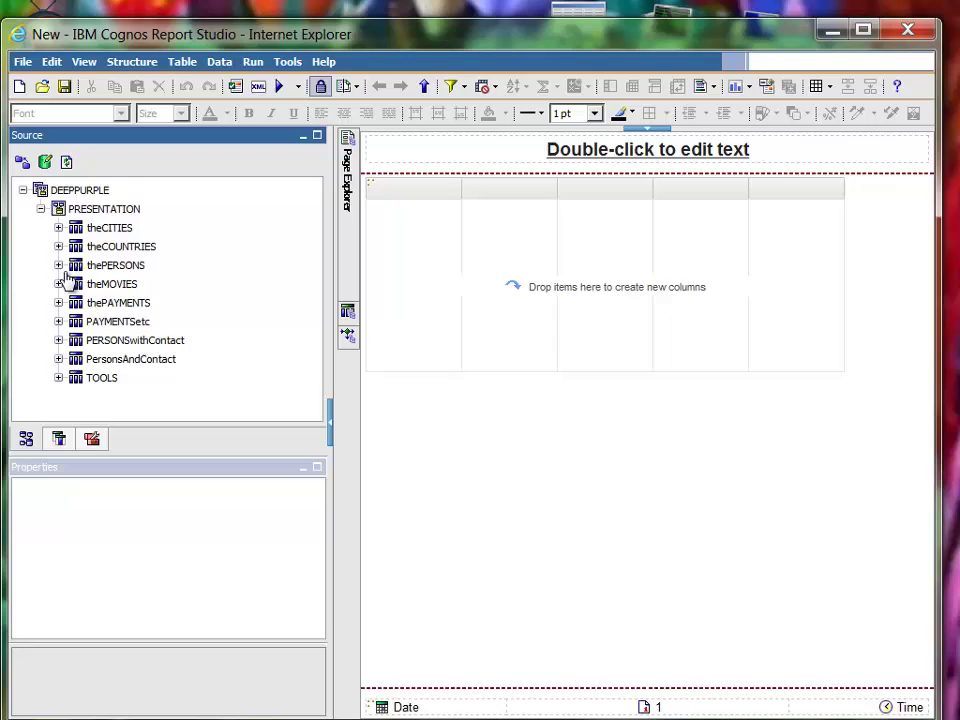
click(58, 265)
drag(110, 260, 397, 253)
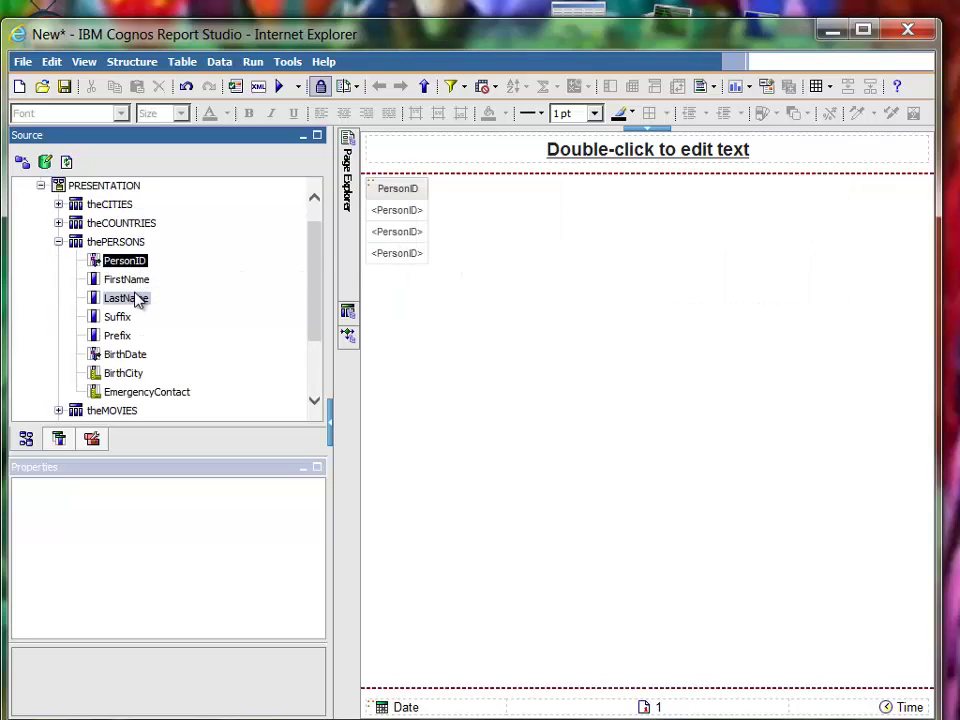
drag(130, 281, 430, 250)
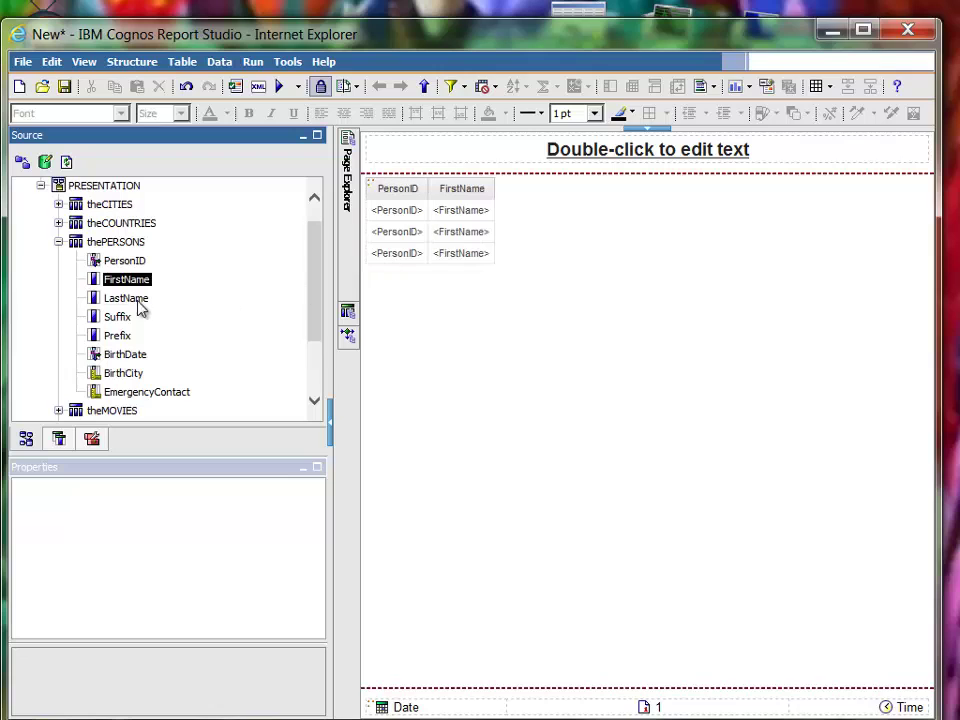
drag(139, 304, 497, 262)
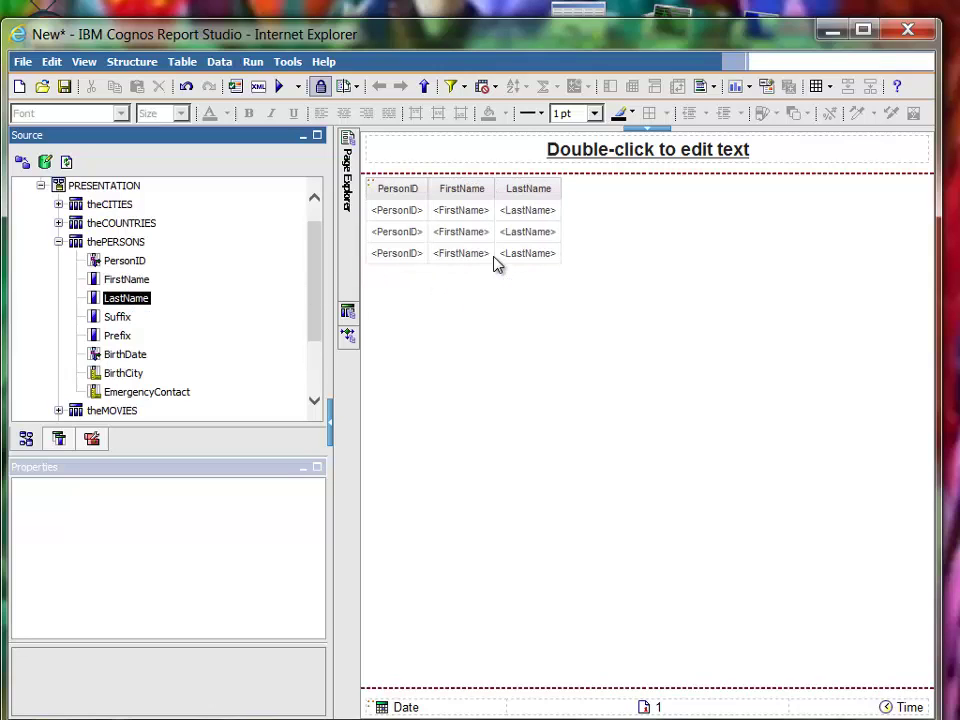
Add the TOOLS table's Tool and PersonID (PersonID1) fields as columns after LastName.
click(316, 390)
click(58, 409)
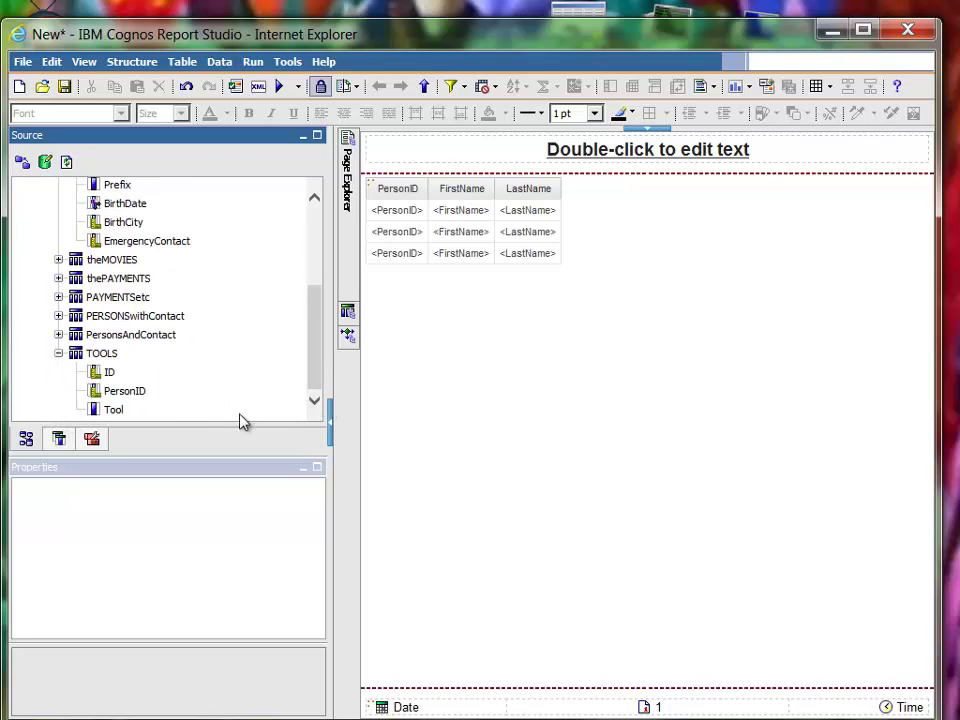
drag(117, 418, 560, 246)
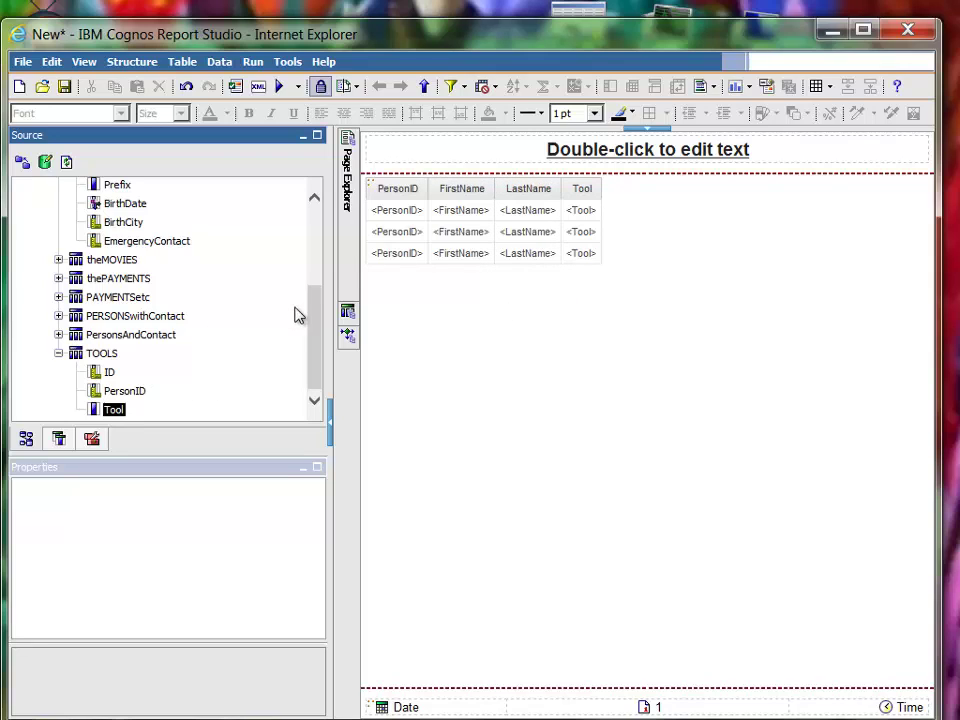
drag(125, 391, 545, 243)
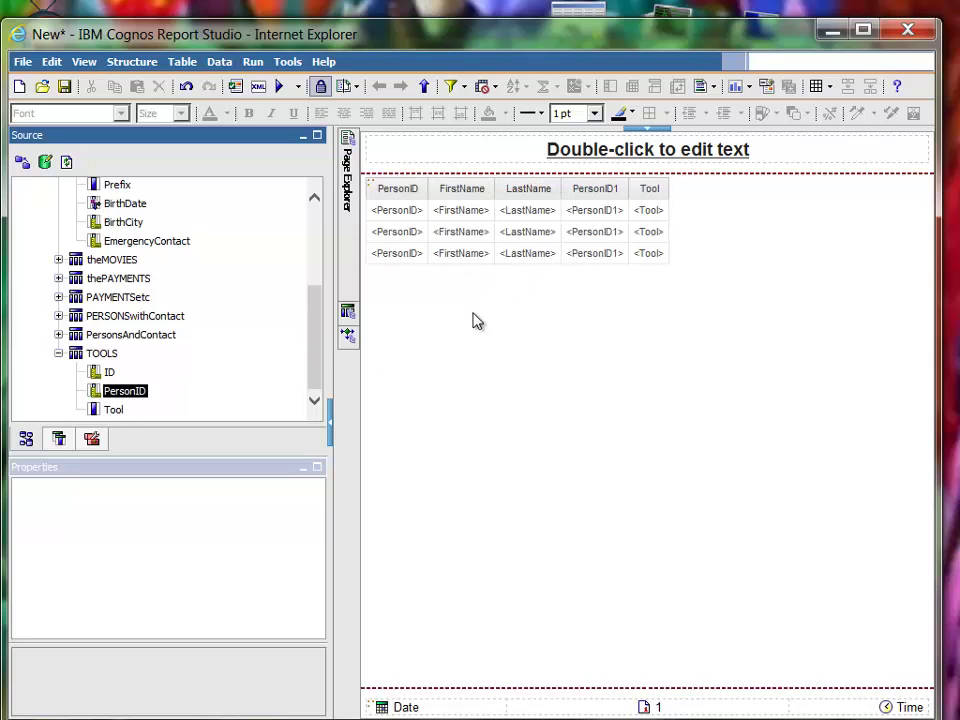
click(595, 245)
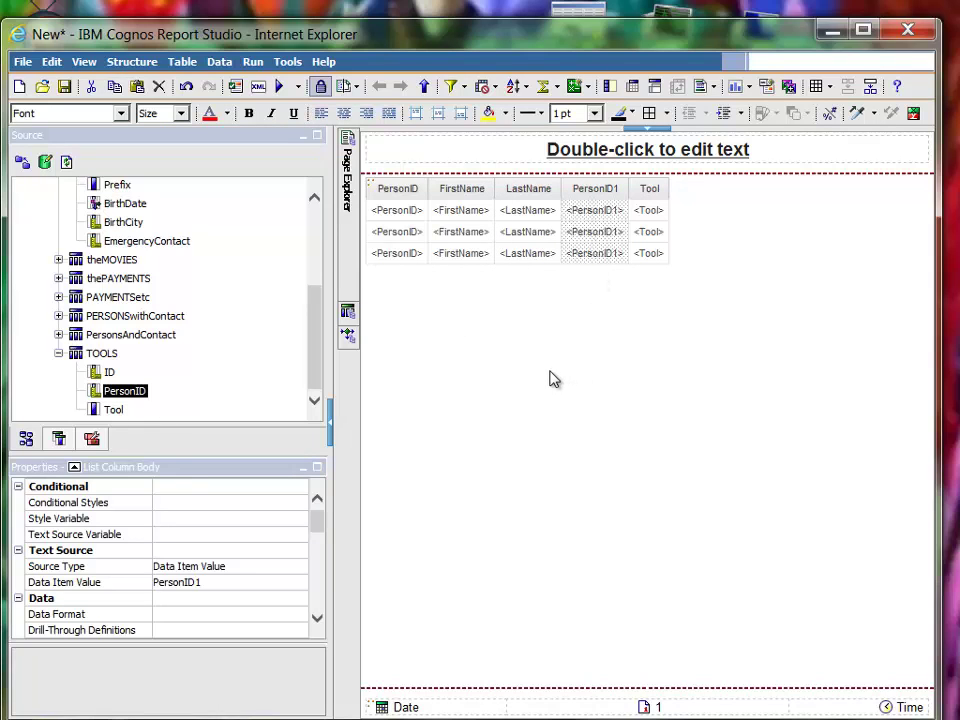
click(400, 240)
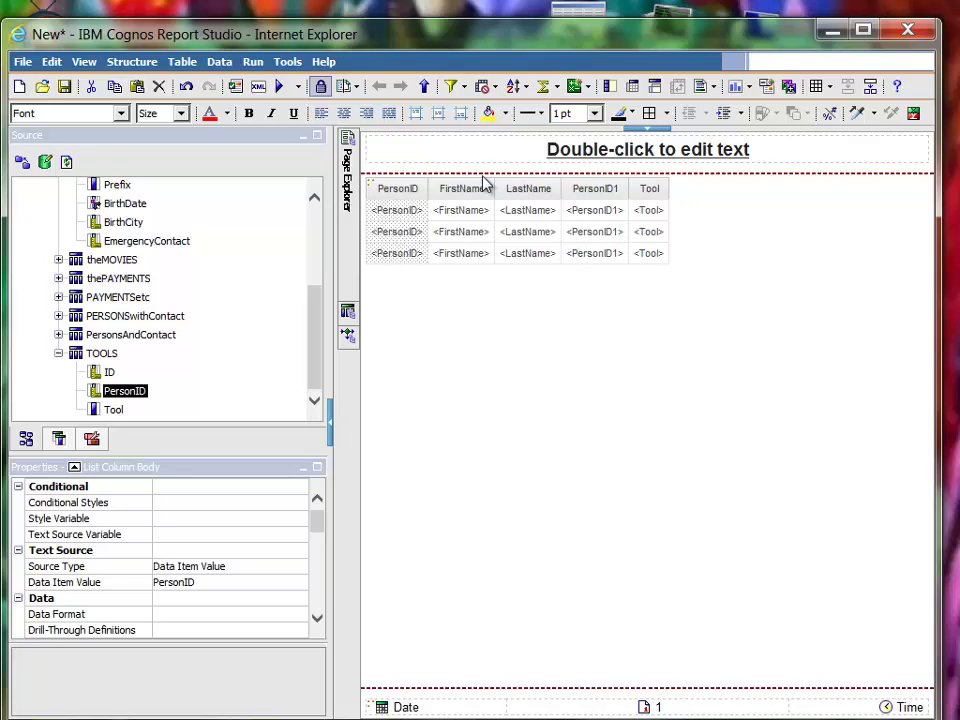
Summarize PersonID with an overall Total row at the list's end.
click(555, 87)
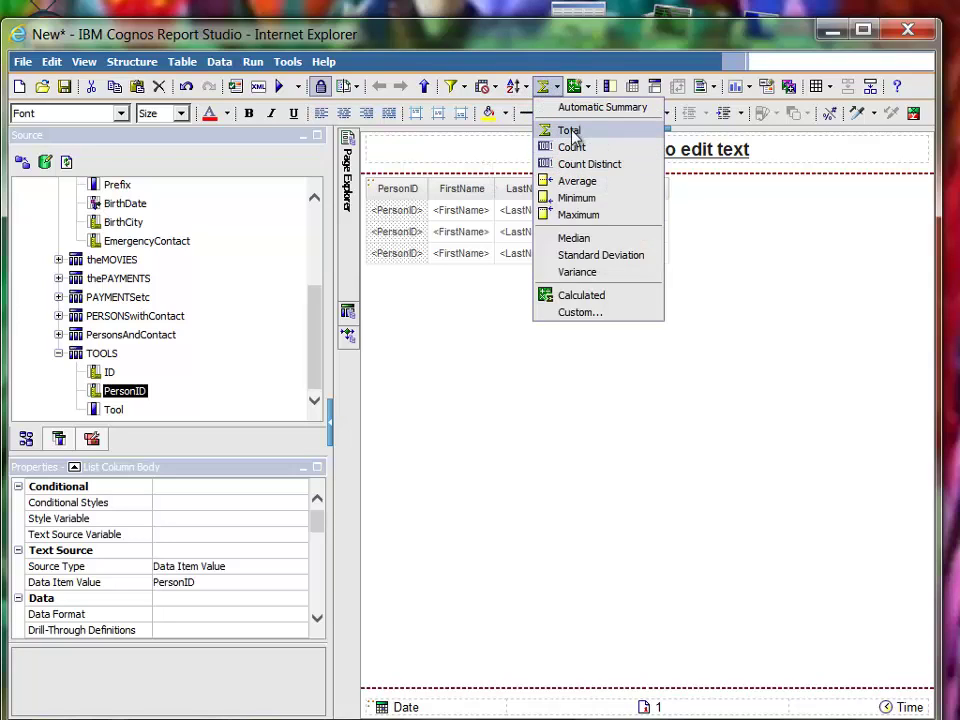
click(569, 131)
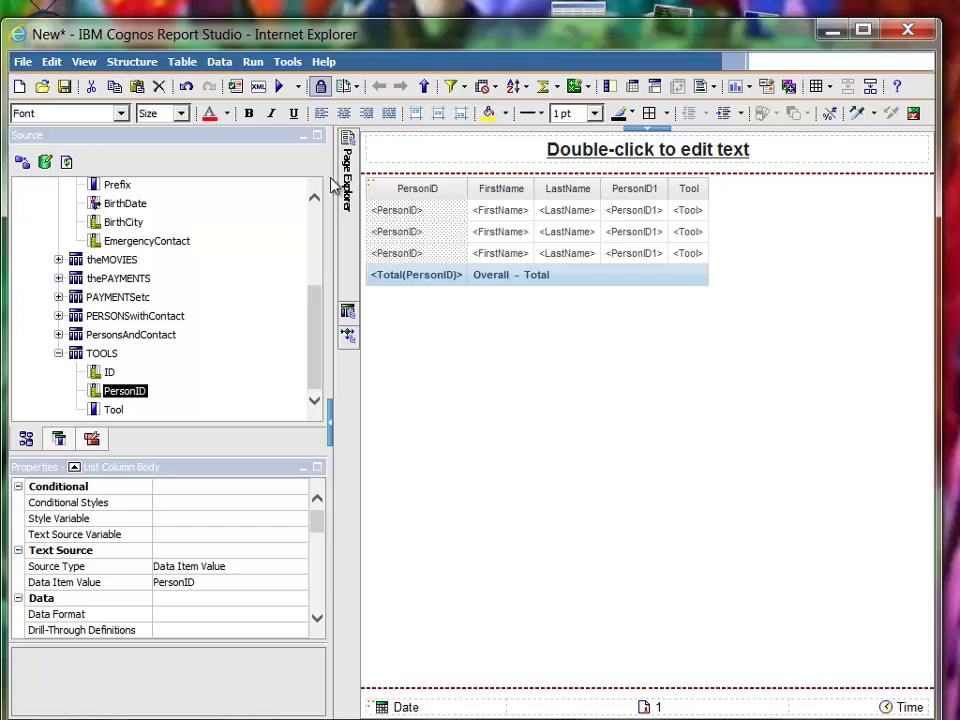
click(280, 87)
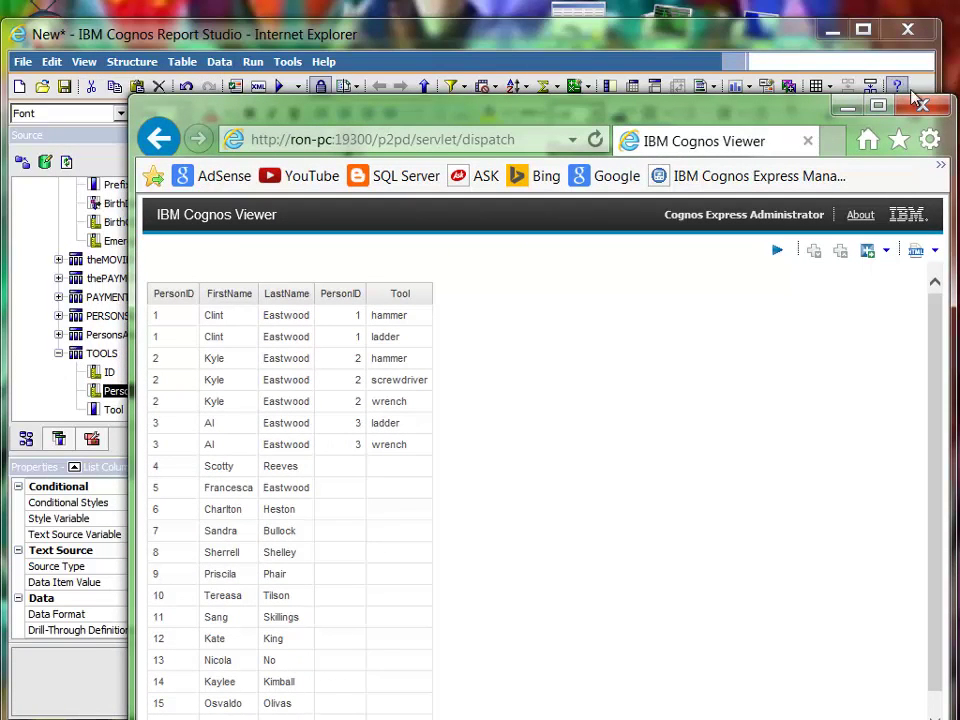
drag(455, 118, 959, 118)
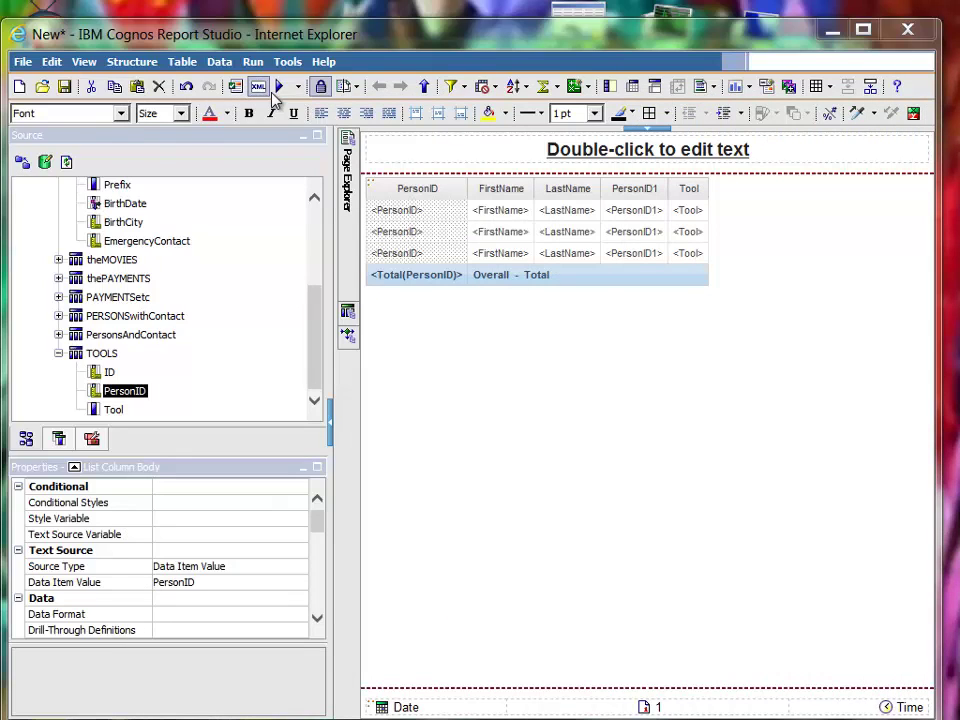
Keep the overall list footer switched on and group the list on PersonID.
click(133, 64)
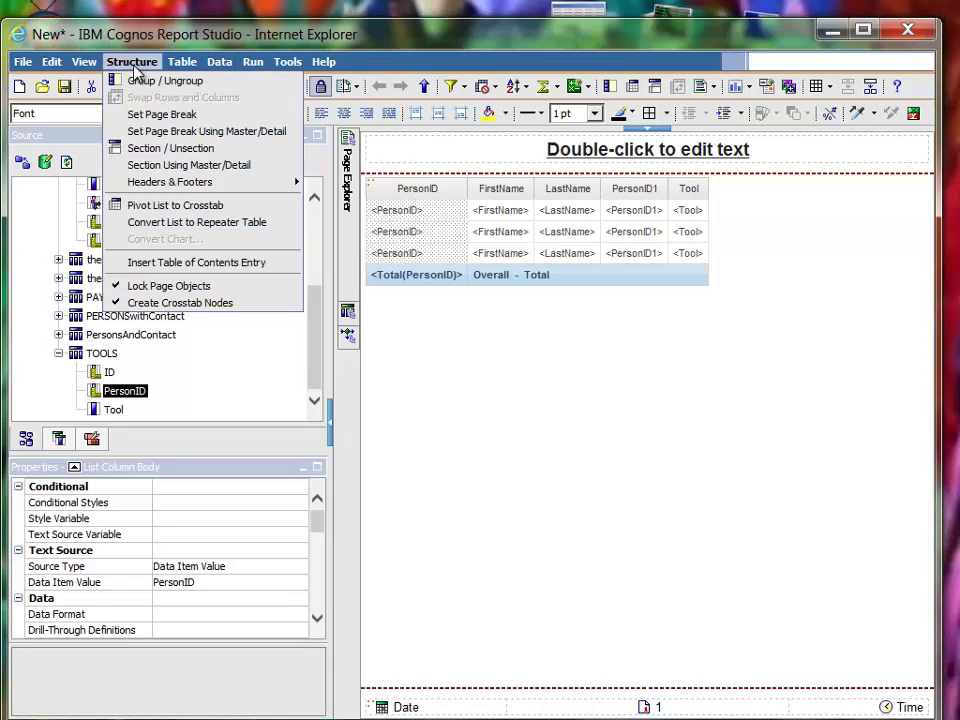
mouse_move(181, 188)
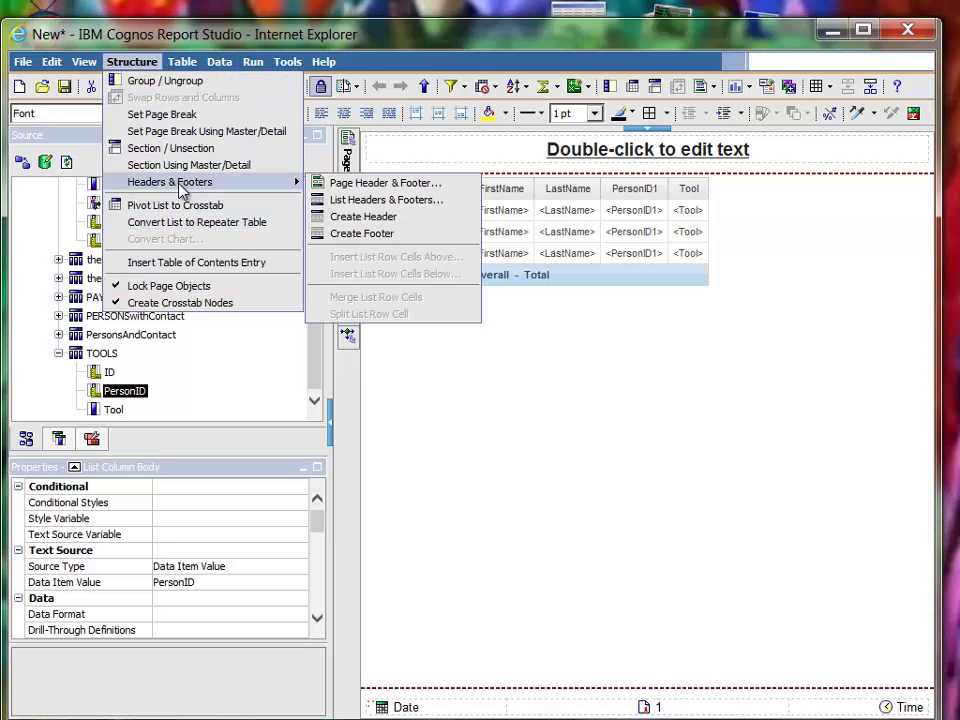
click(375, 204)
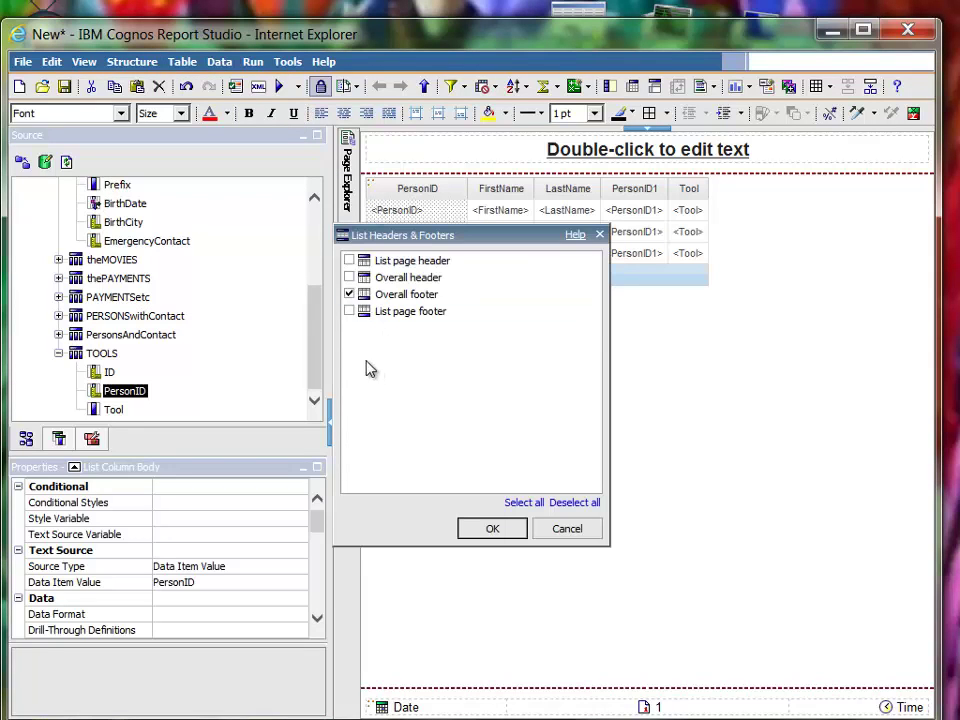
click(349, 294)
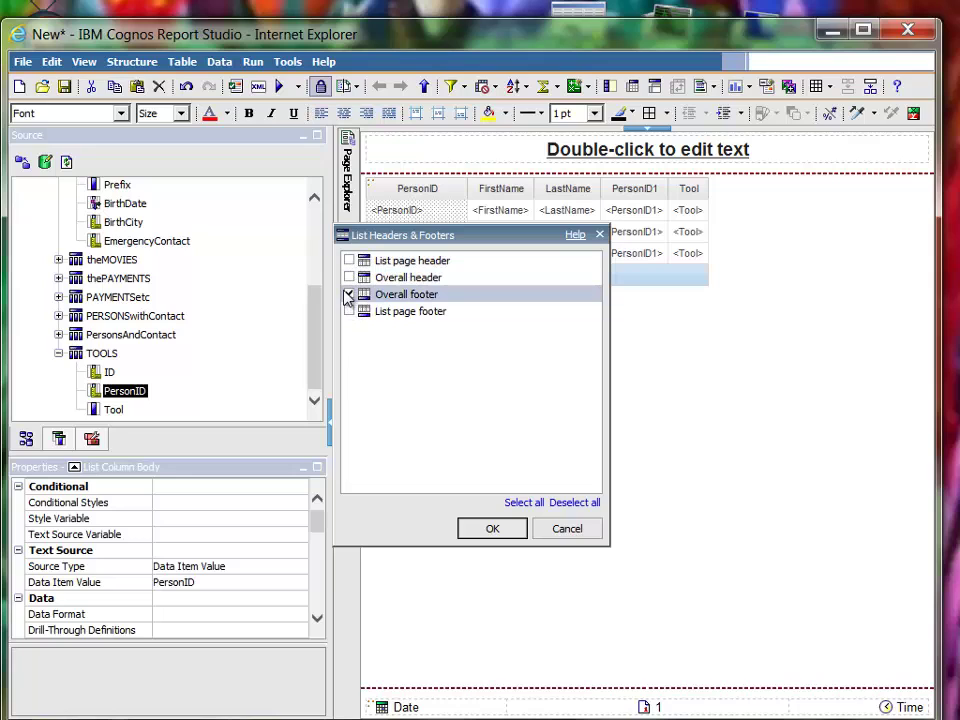
click(349, 294)
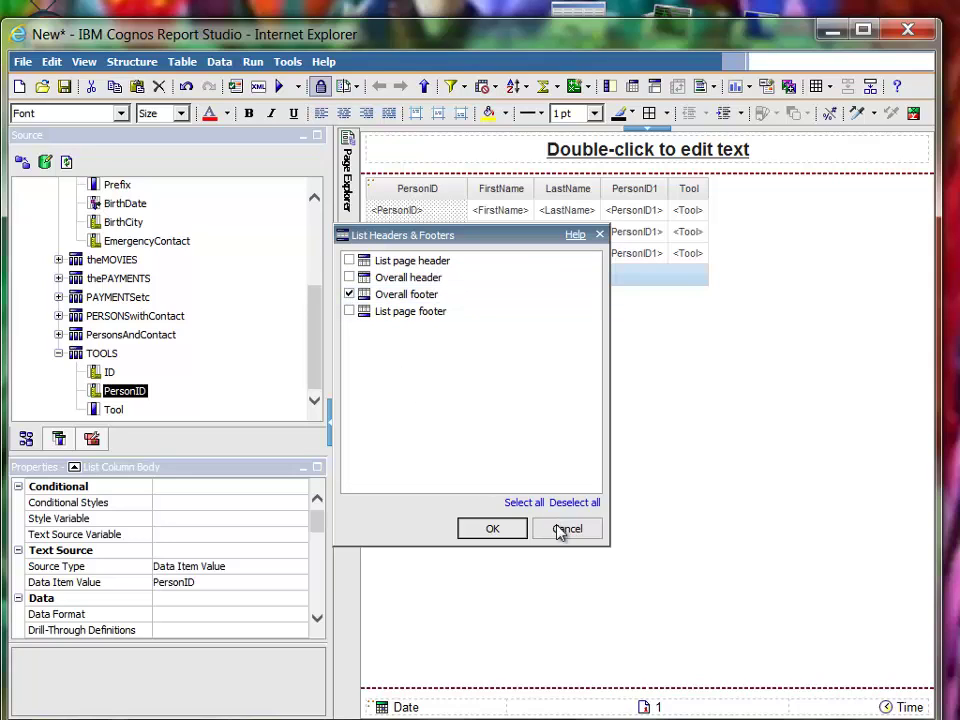
key(Return)
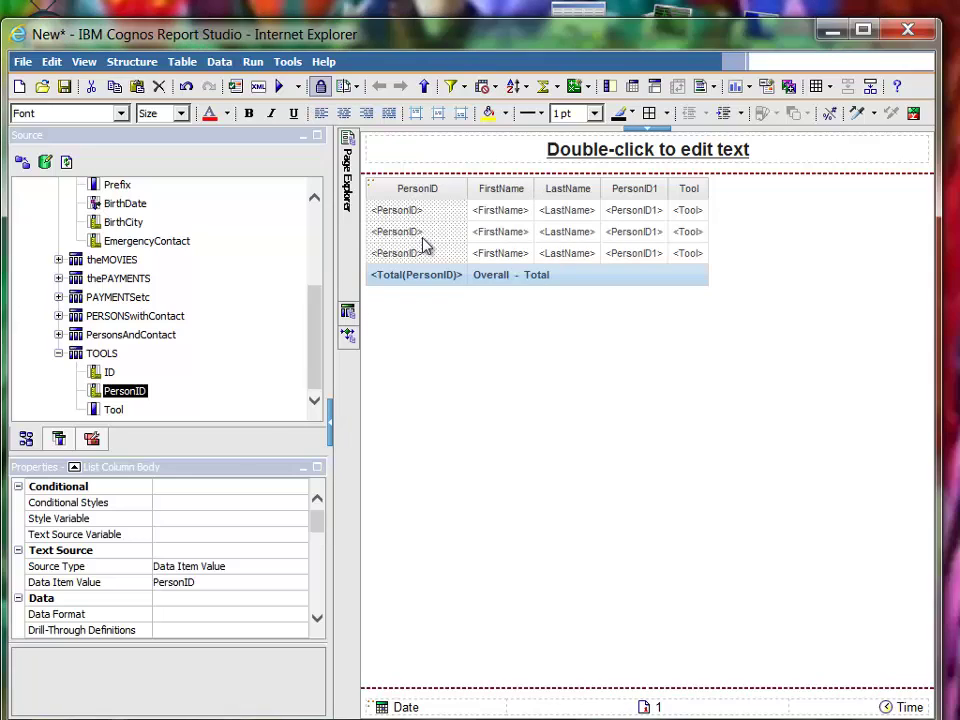
click(612, 88)
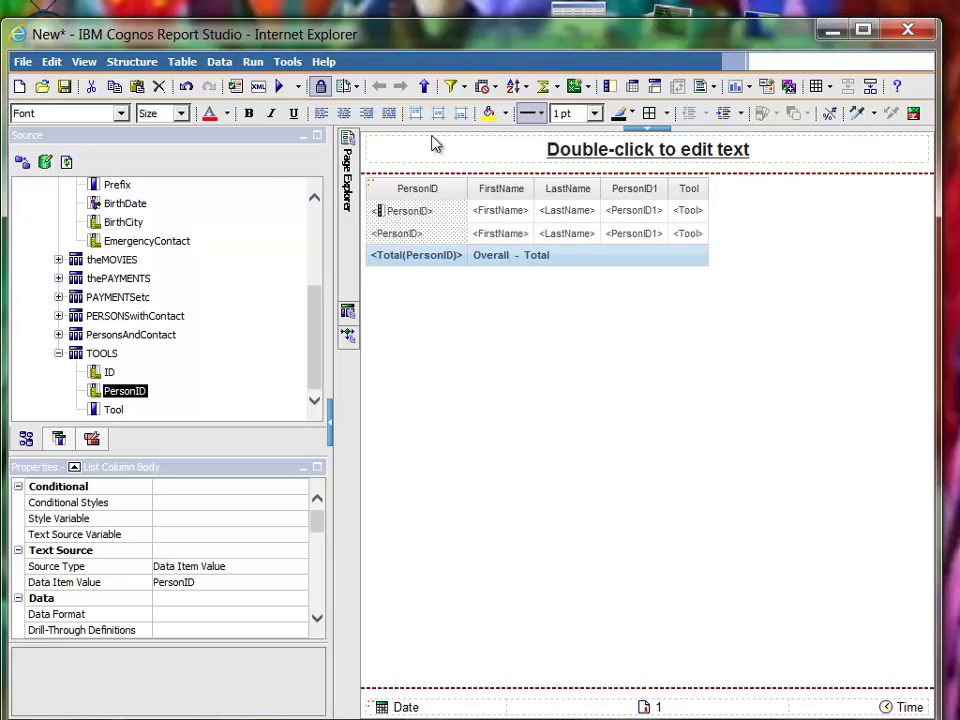
Add PersonID group header and footer rows, then run the report to check them.
click(132, 61)
mouse_move(178, 191)
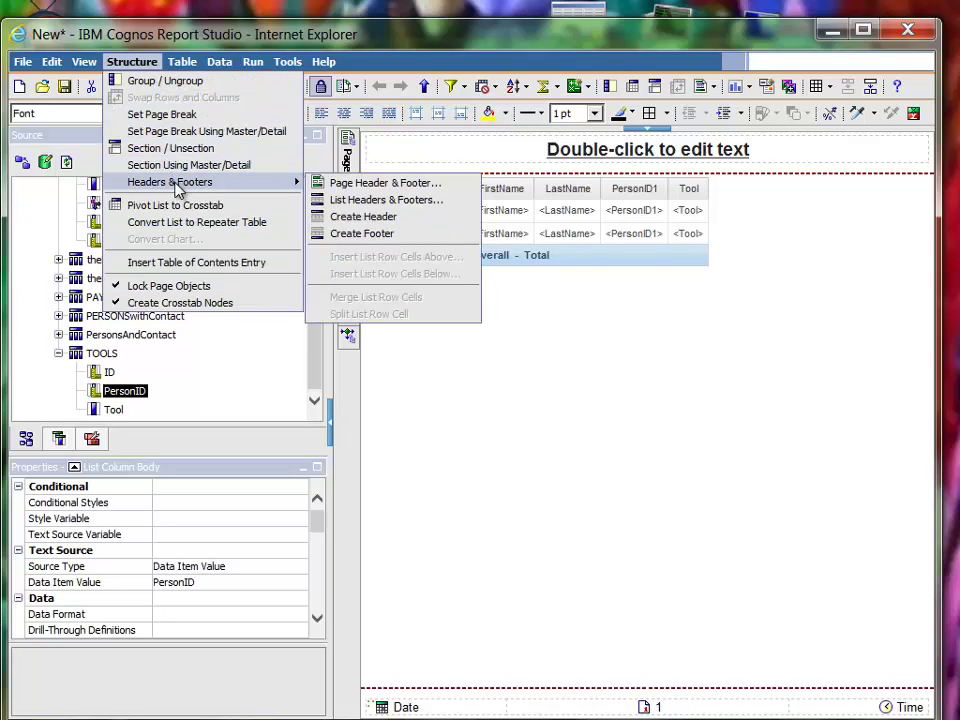
click(388, 201)
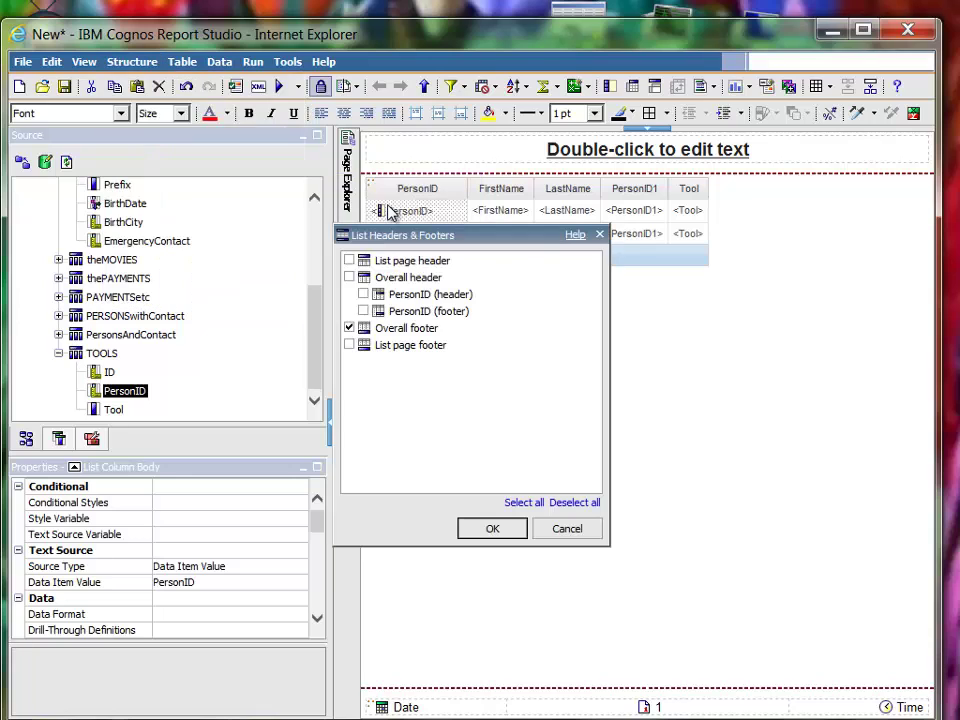
click(364, 295)
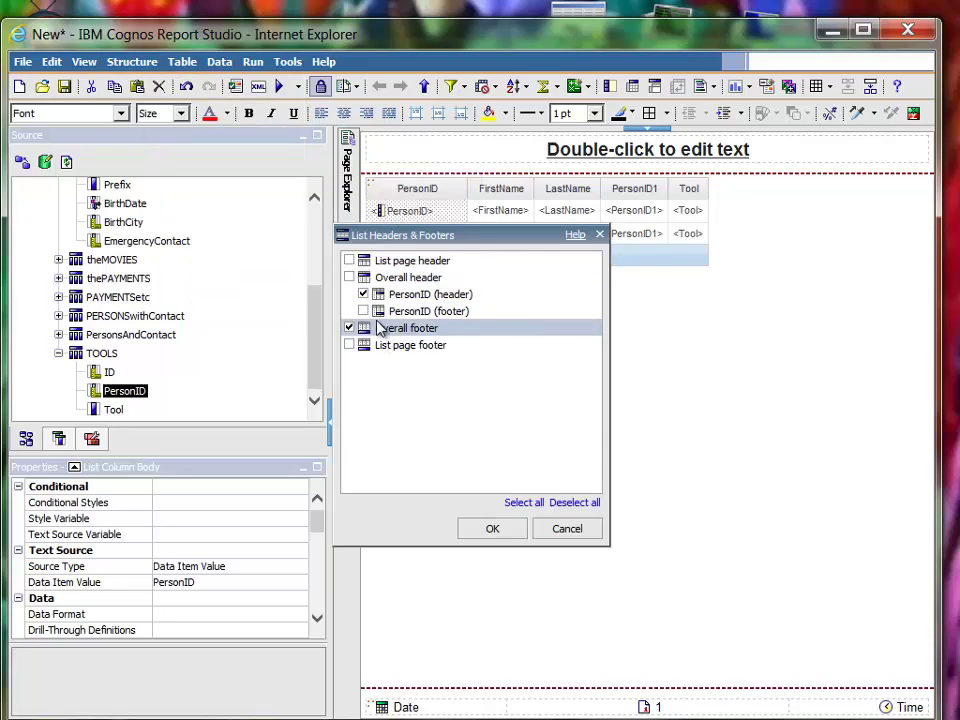
click(363, 311)
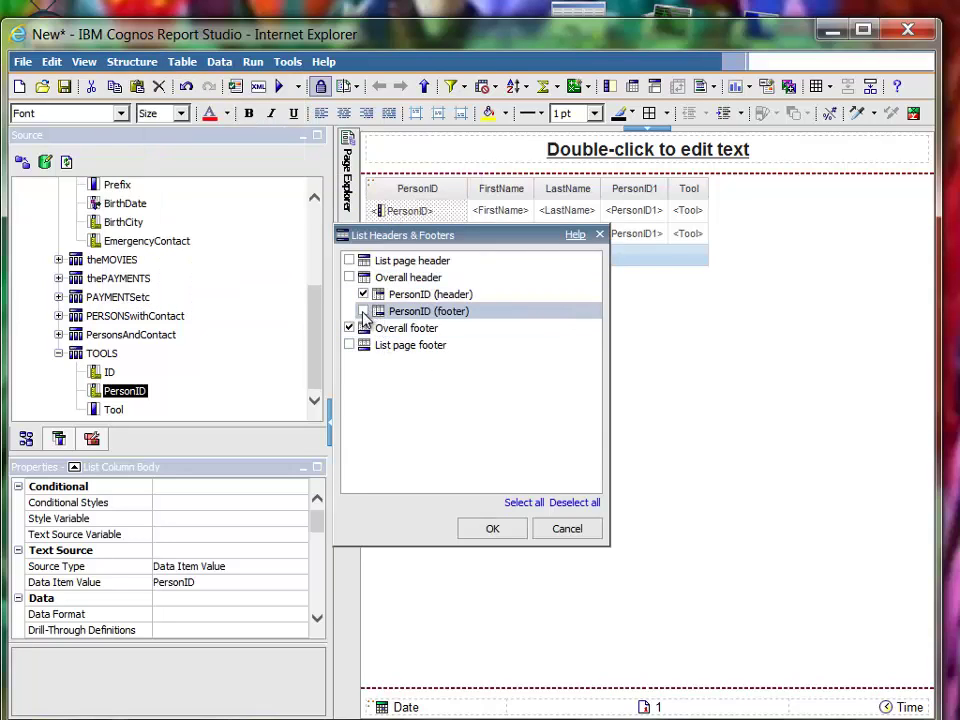
click(490, 537)
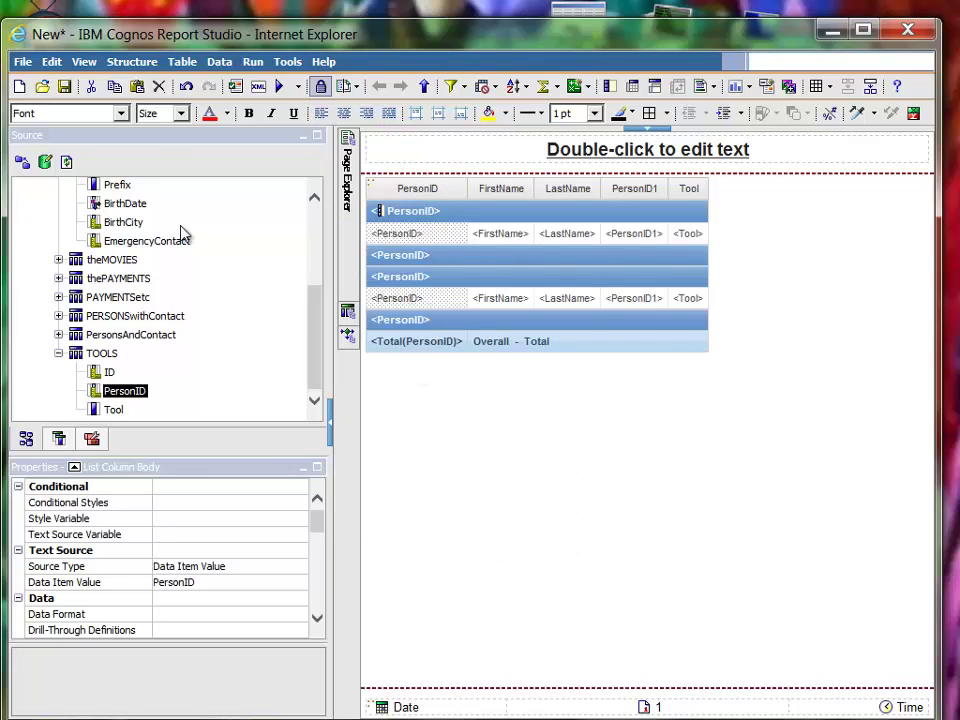
click(282, 88)
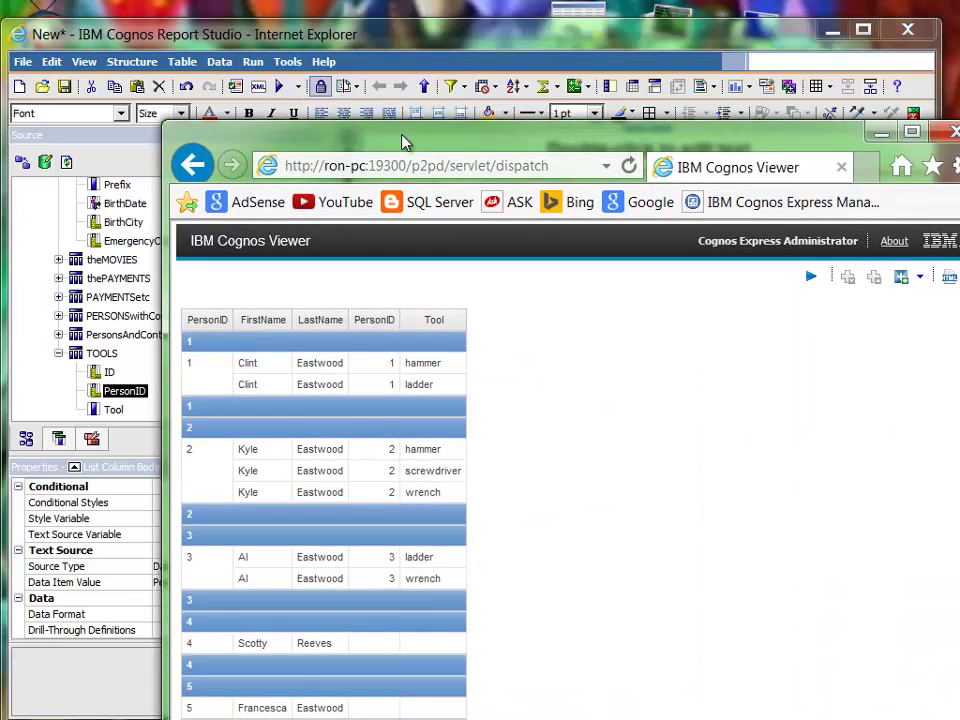
click(880, 133)
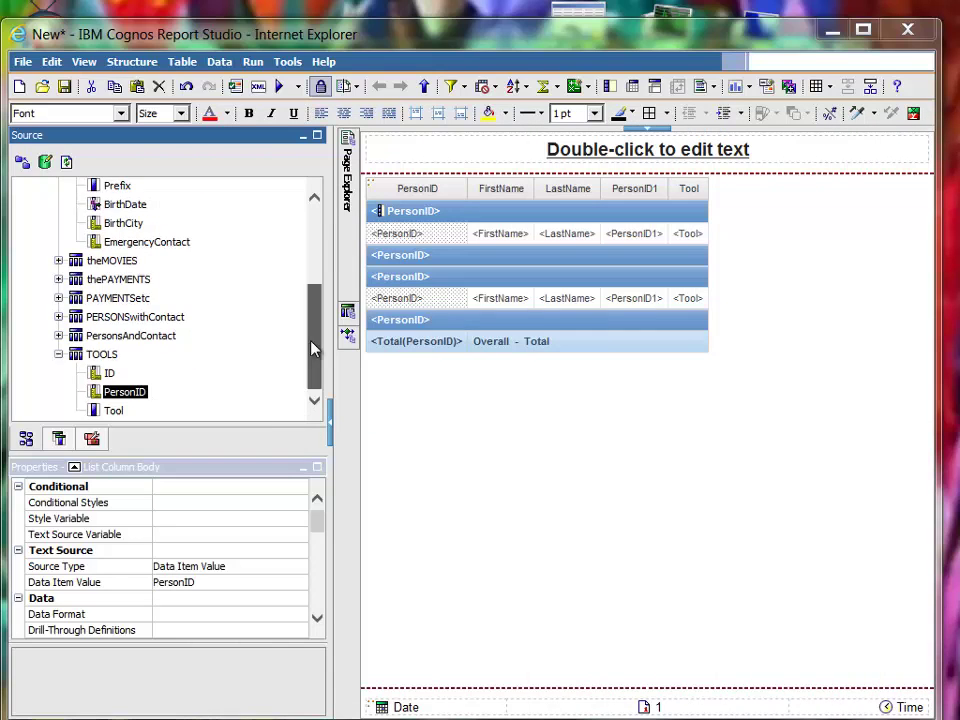
Place PersonID, FirstName and LastName into the PersonID group header.
drag(313, 347, 353, 240)
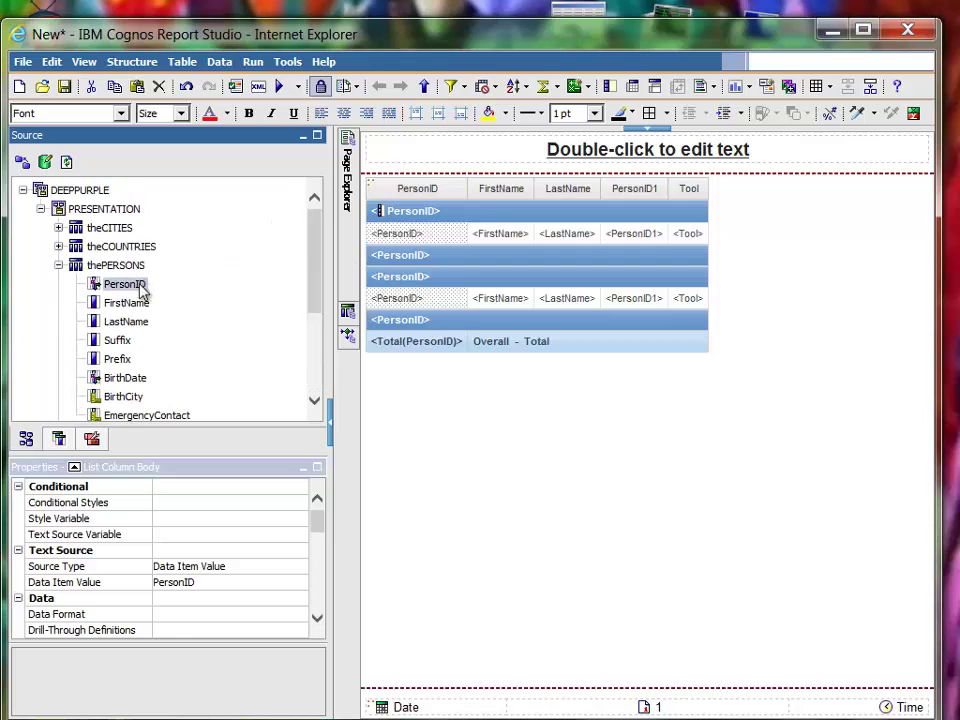
drag(126, 302, 362, 118)
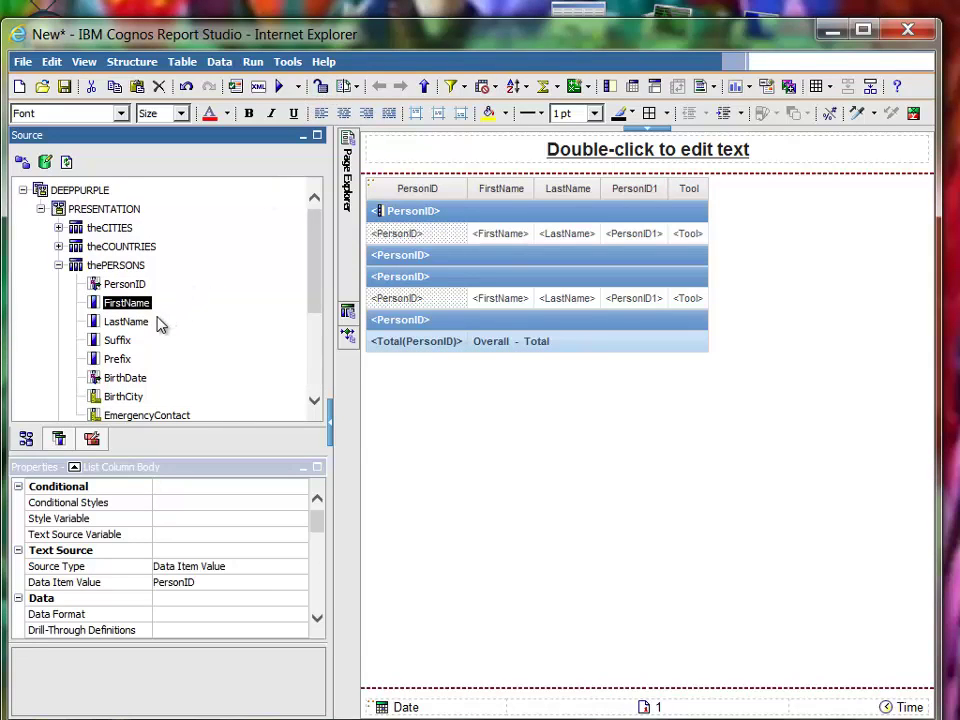
drag(142, 306, 441, 218)
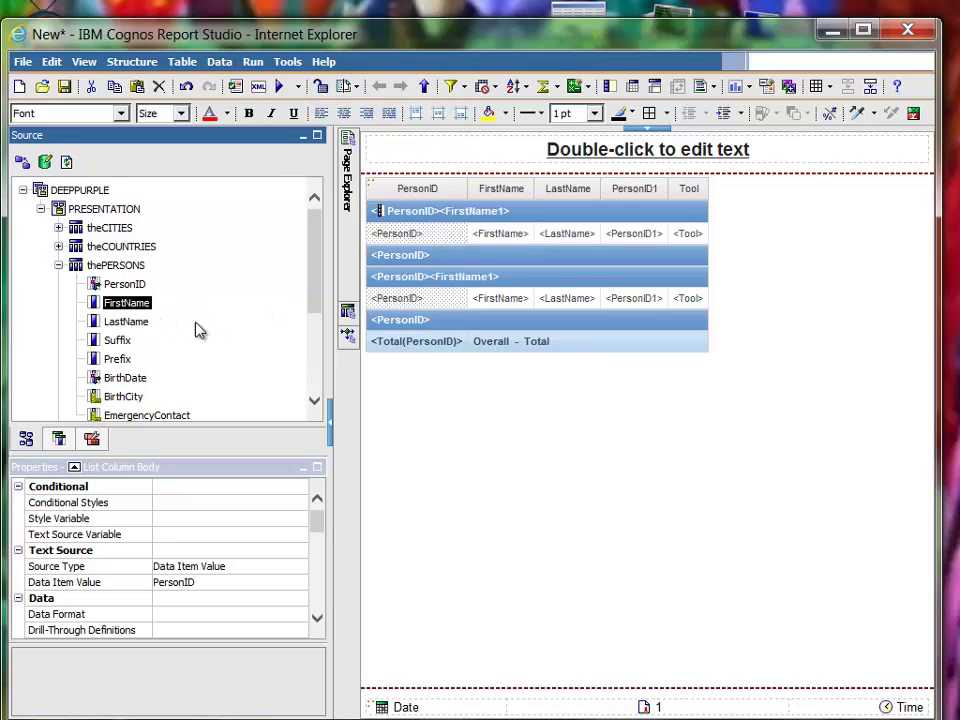
drag(142, 332, 530, 214)
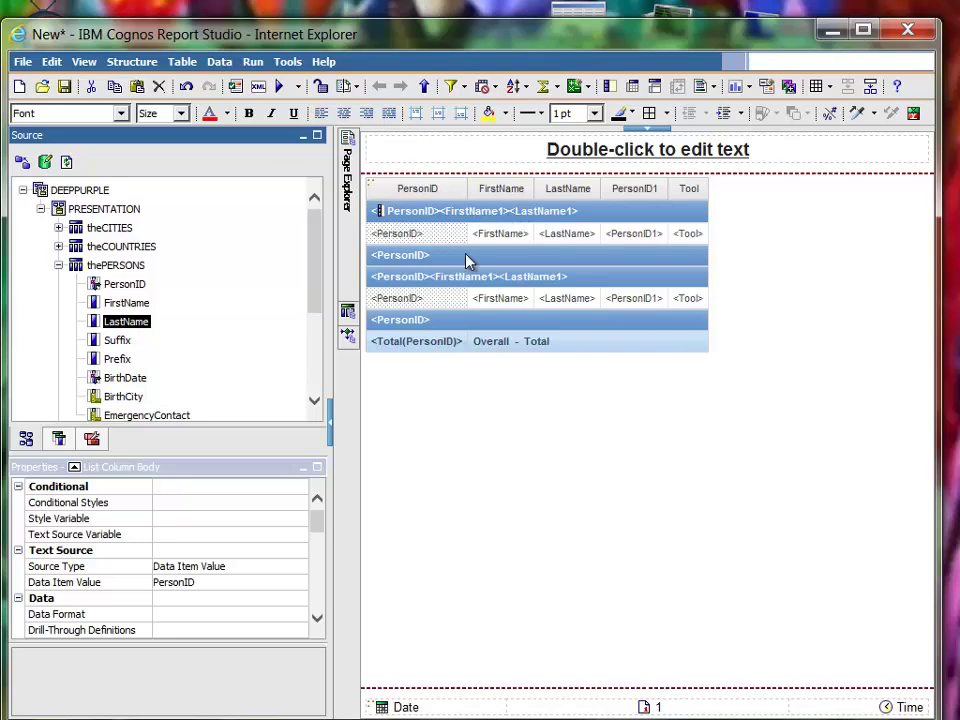
Insert space text items between ID, first name and last name, then preview the report.
click(91, 446)
drag(60, 165, 443, 218)
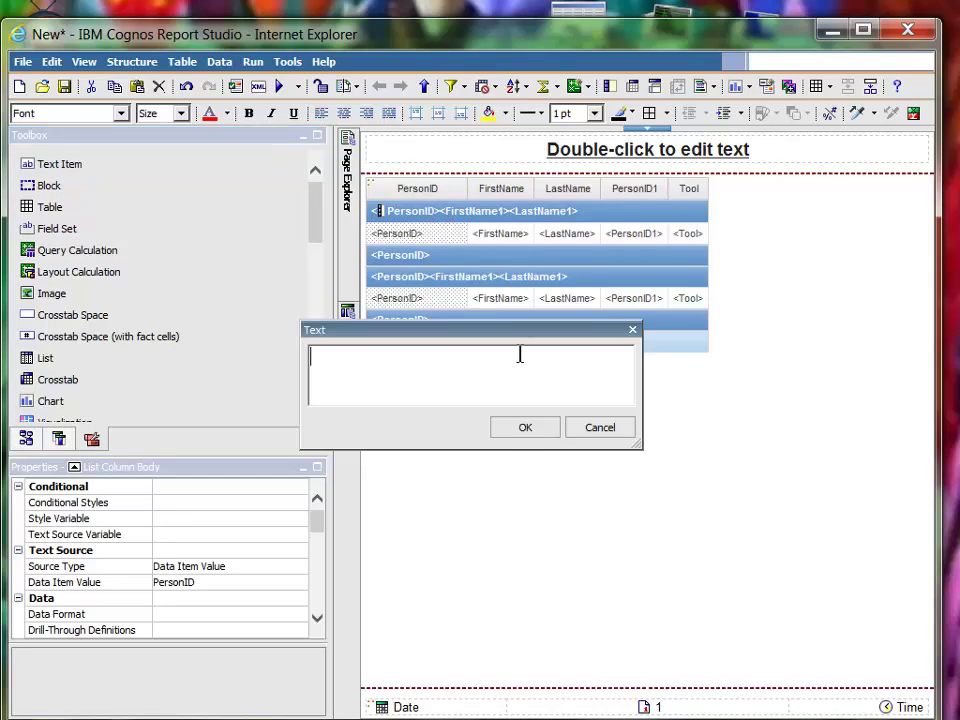
click(525, 428)
drag(75, 170, 518, 218)
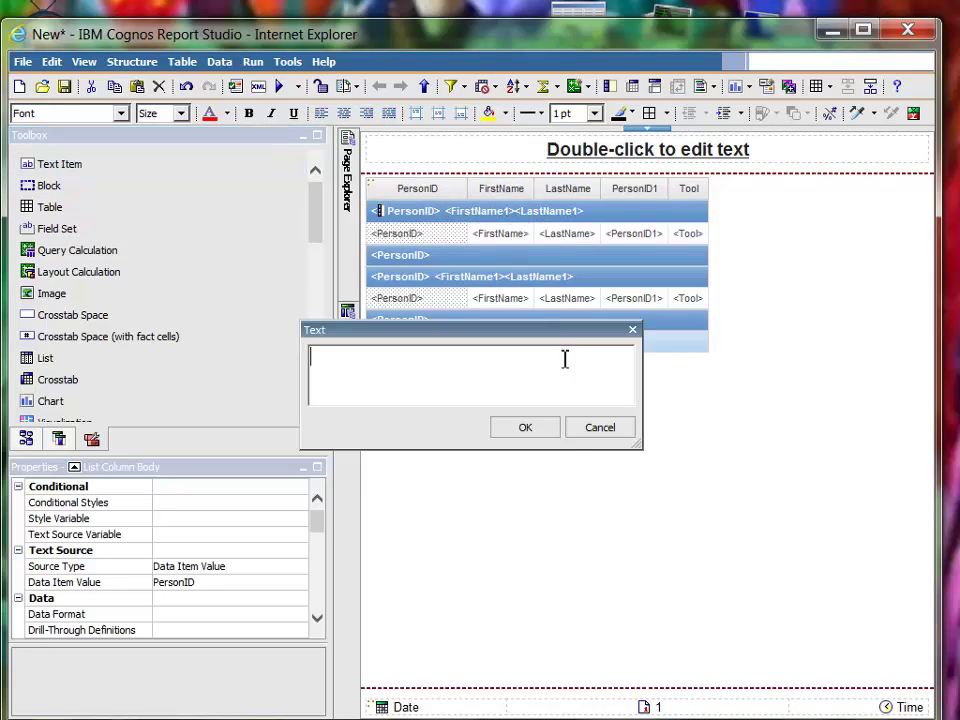
click(527, 440)
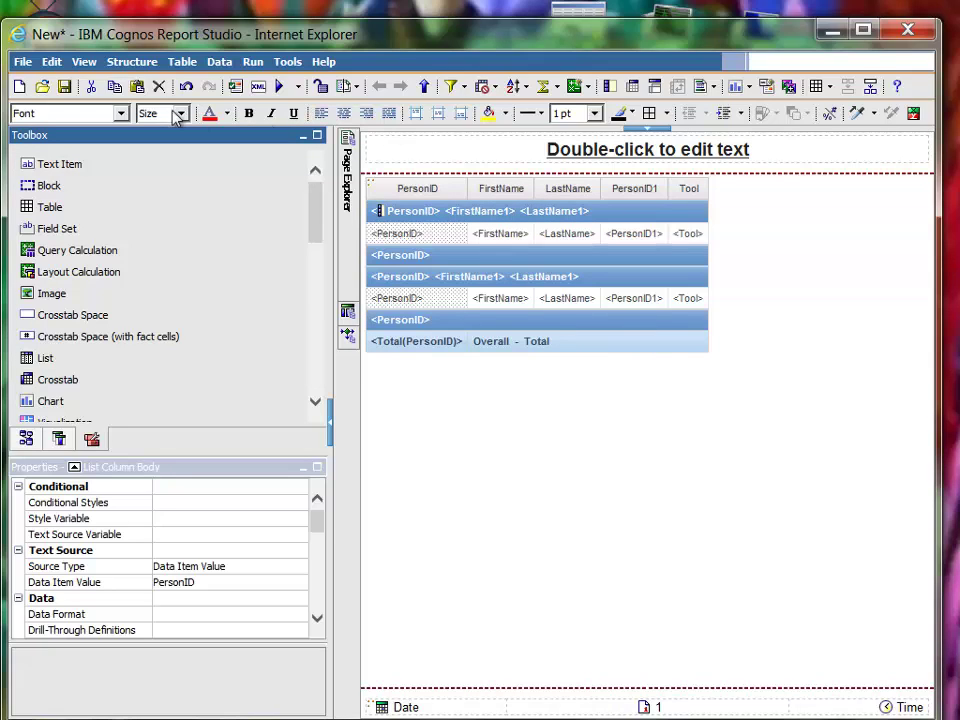
click(280, 86)
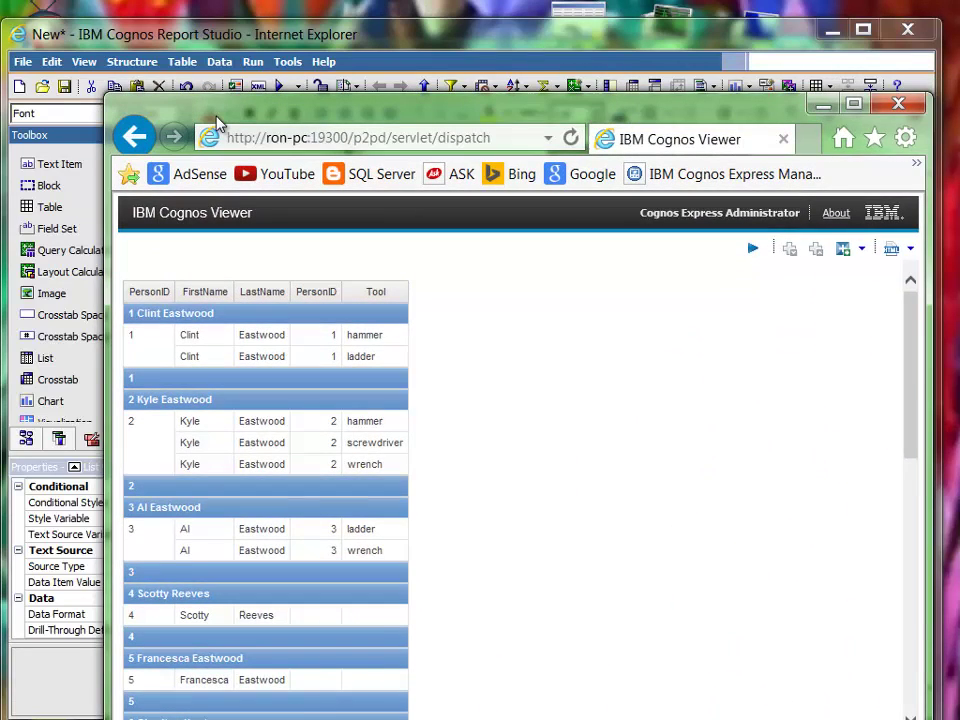
drag(218, 120, 959, 122)
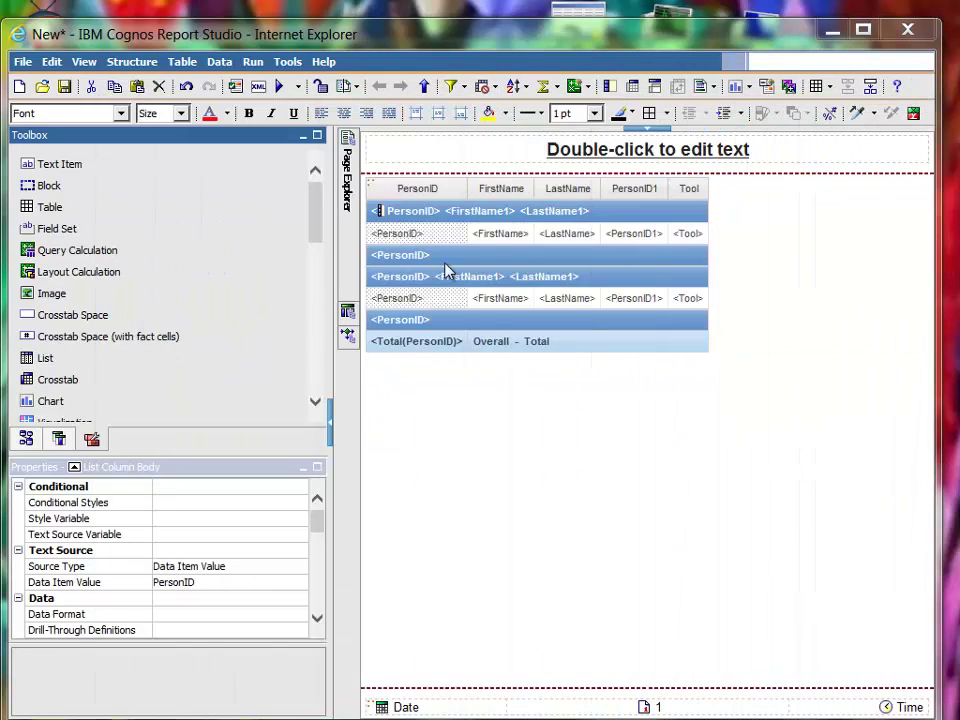
click(494, 240)
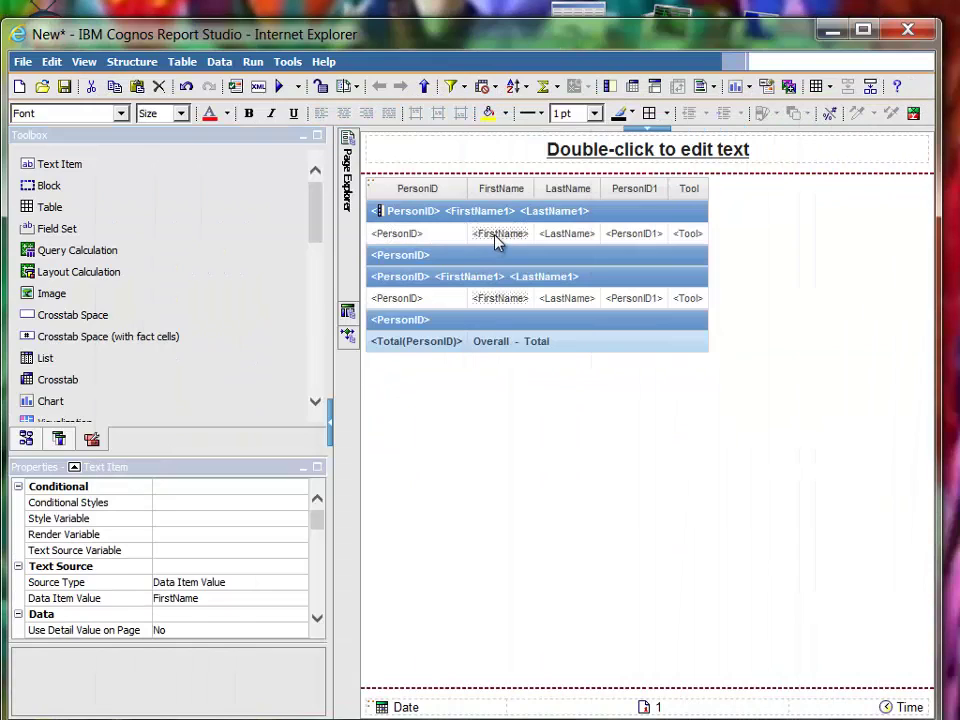
Cut the FirstName, LastName and PersonID columns from the list.
click(51, 62)
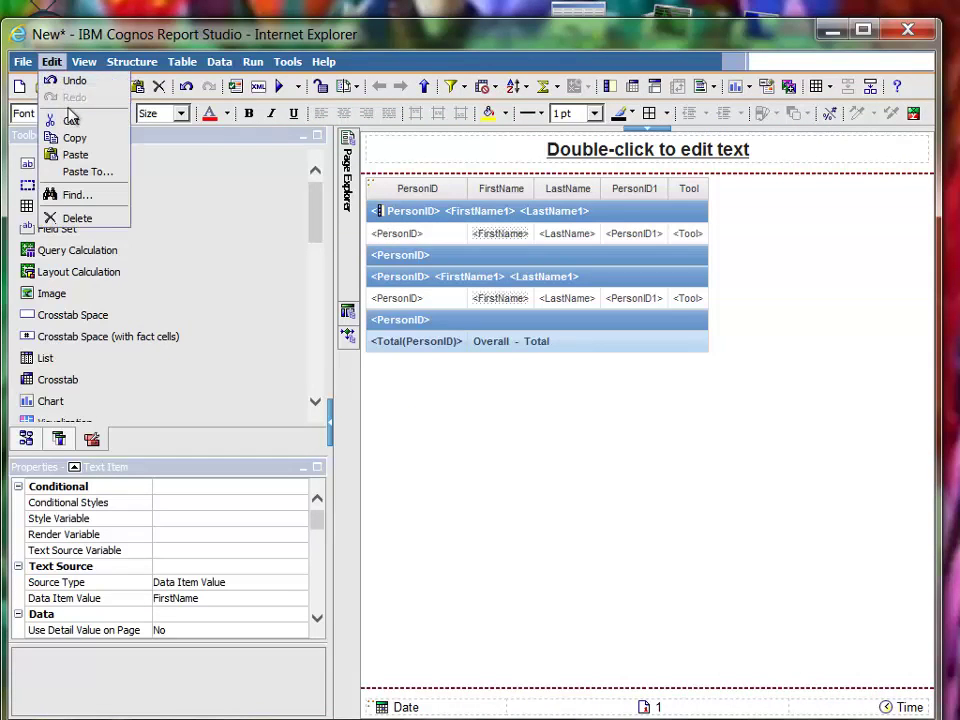
key(Return)
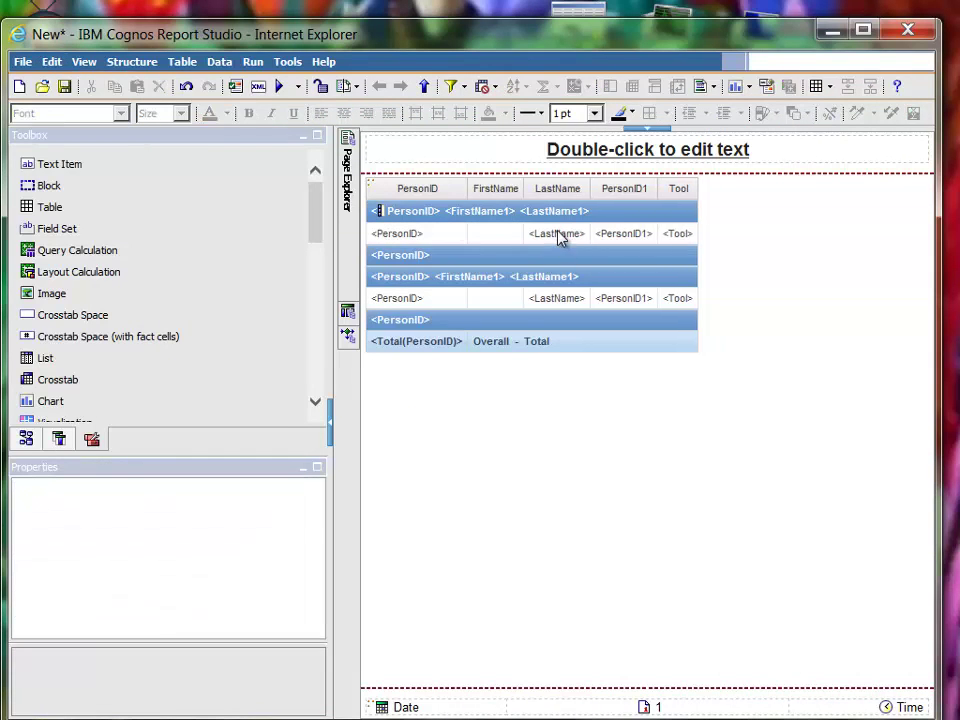
click(557, 234)
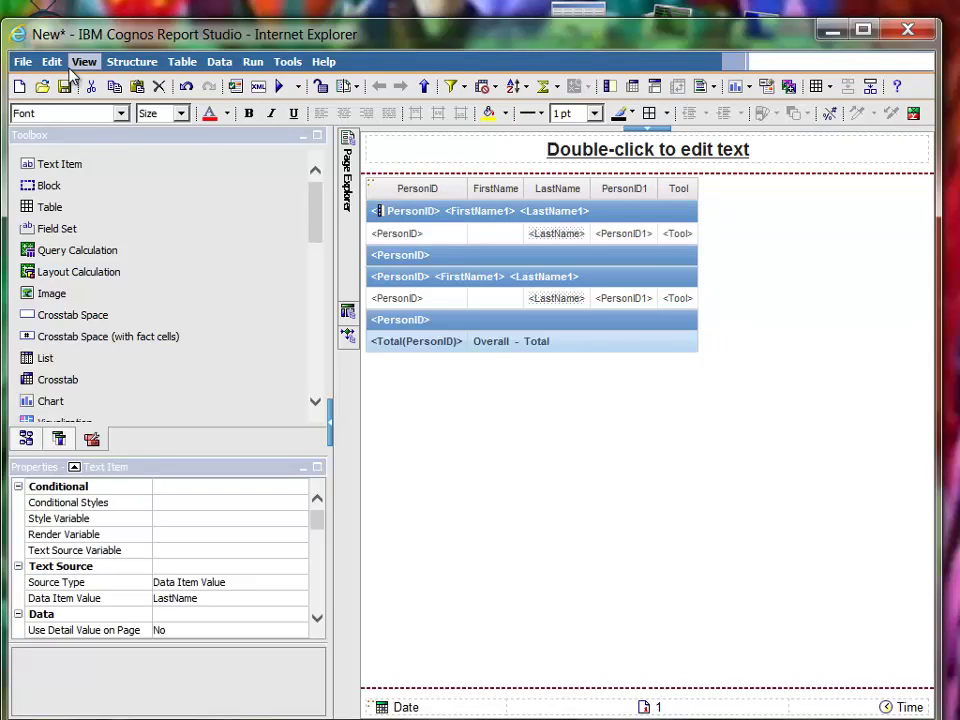
click(502, 235)
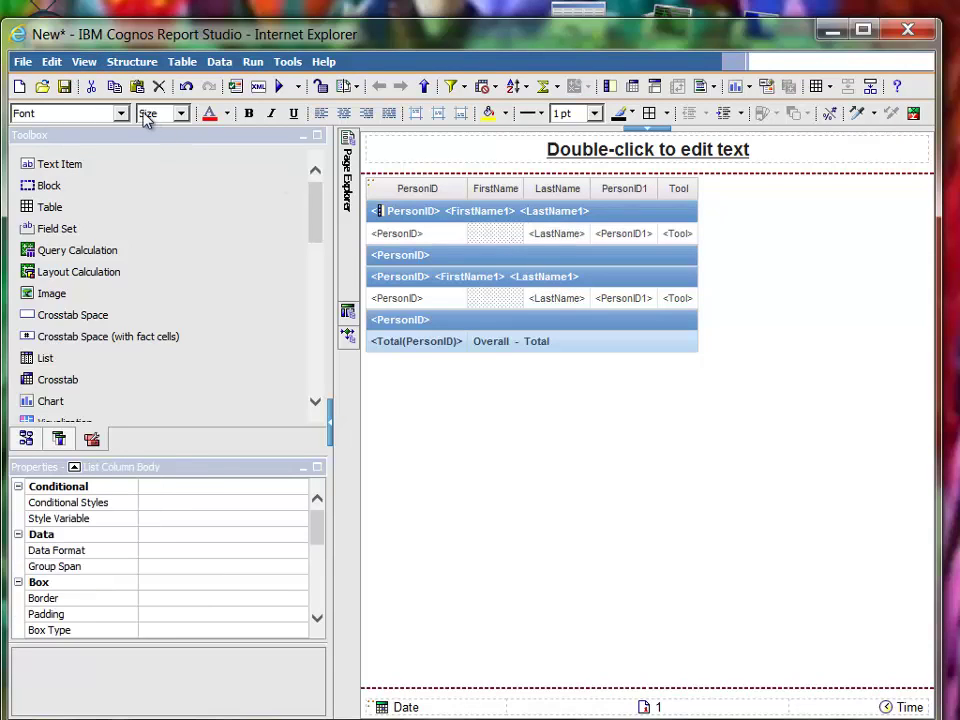
click(53, 62)
click(84, 122)
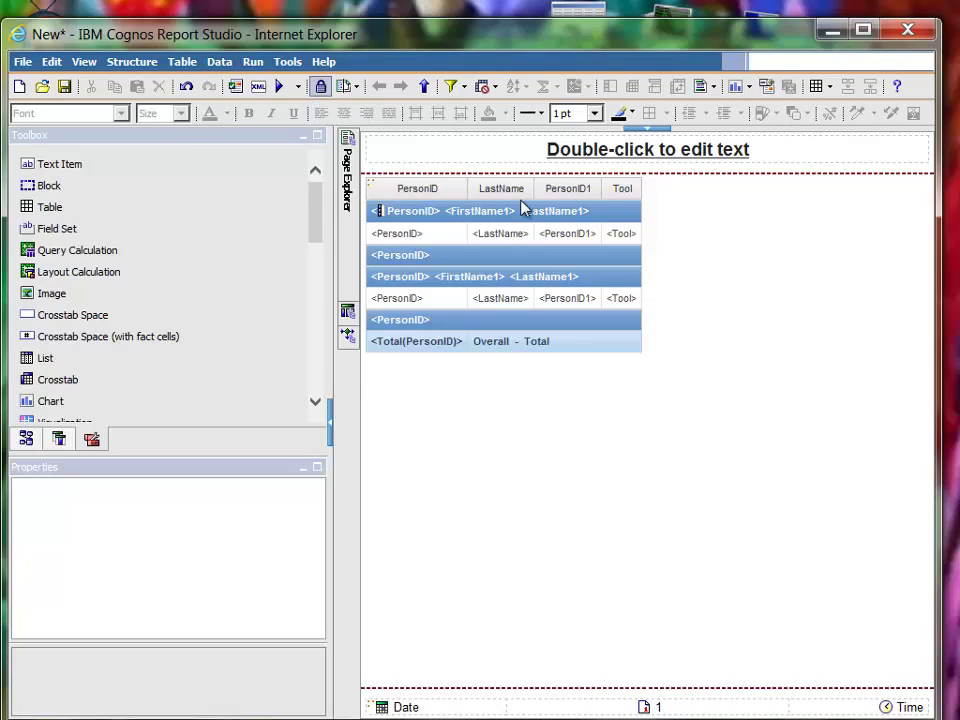
click(497, 235)
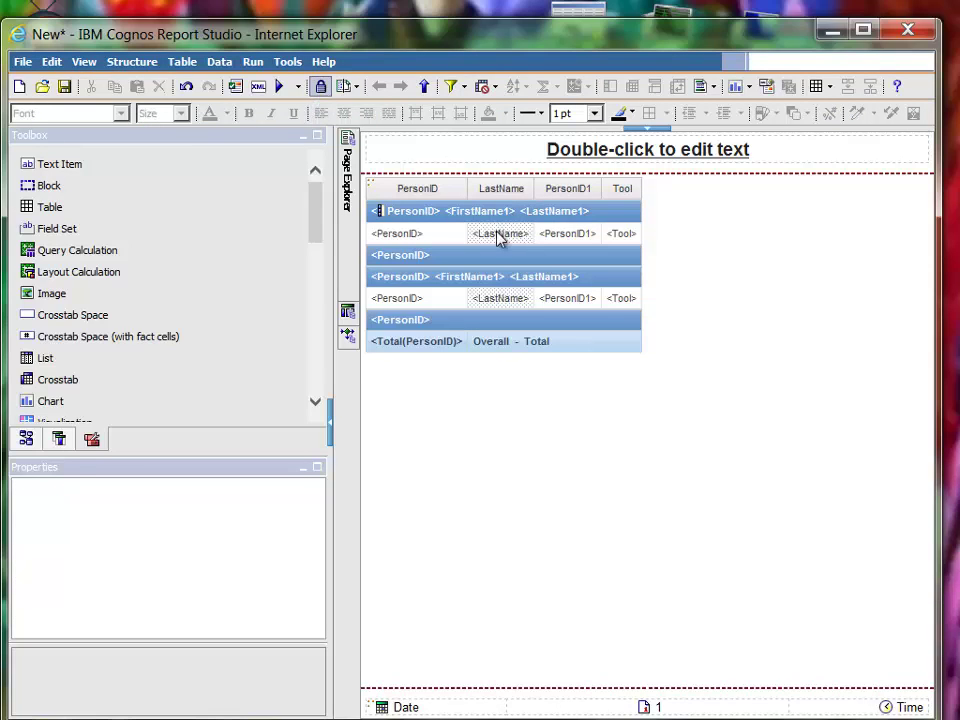
click(52, 62)
click(92, 123)
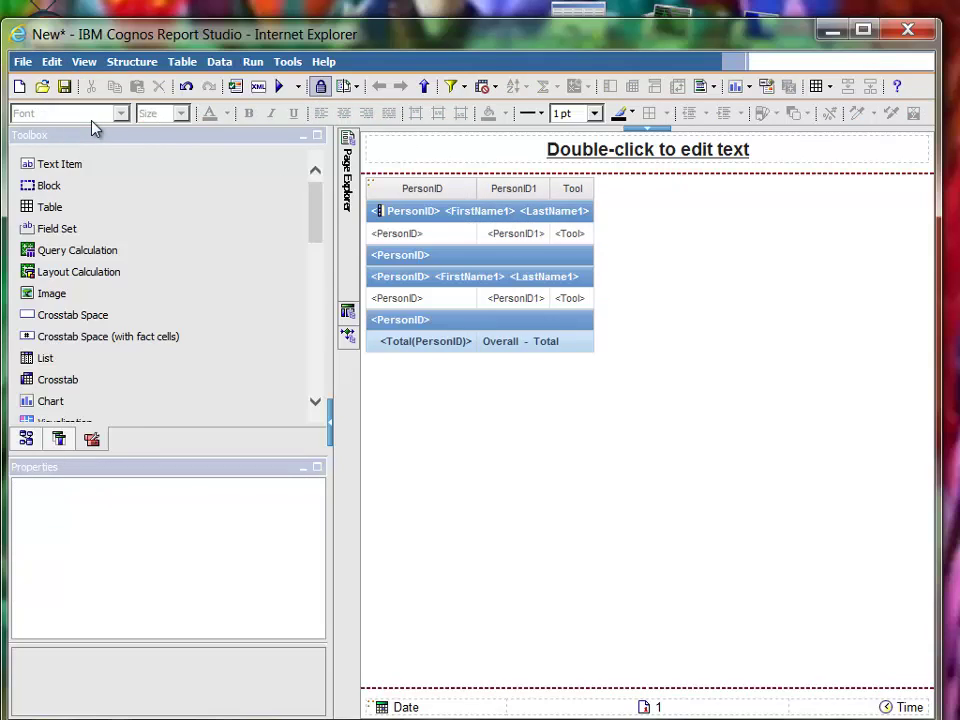
click(455, 236)
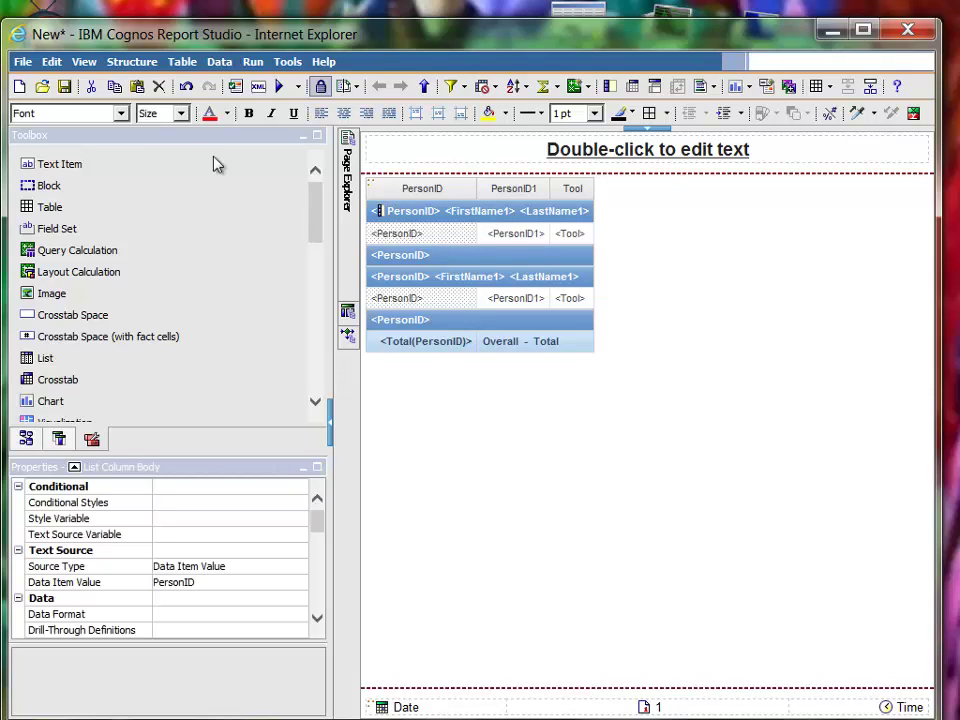
click(51, 61)
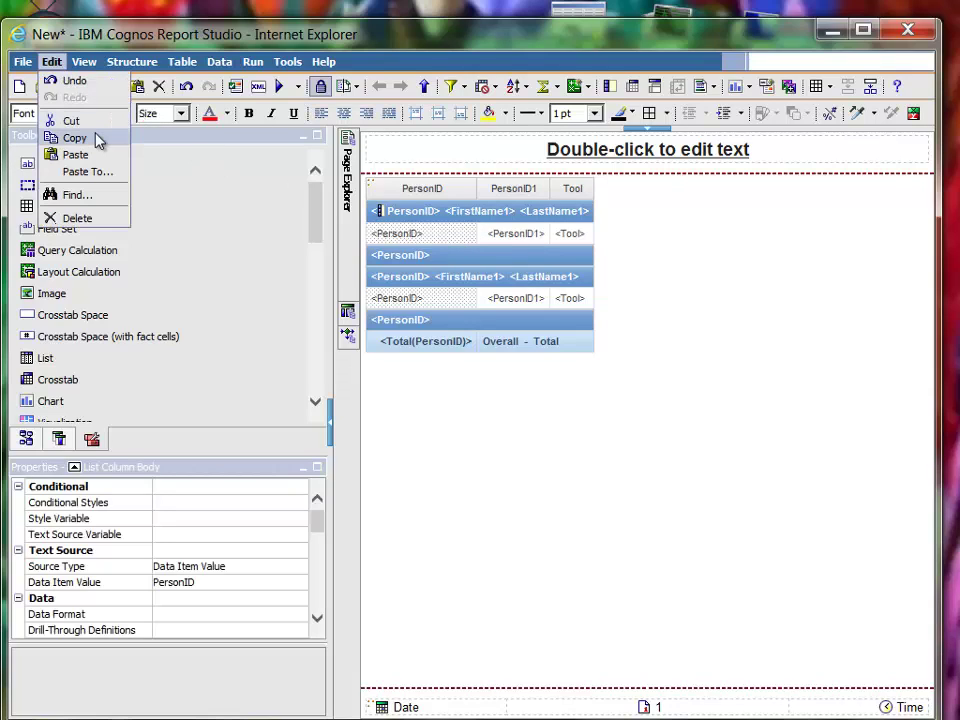
click(96, 122)
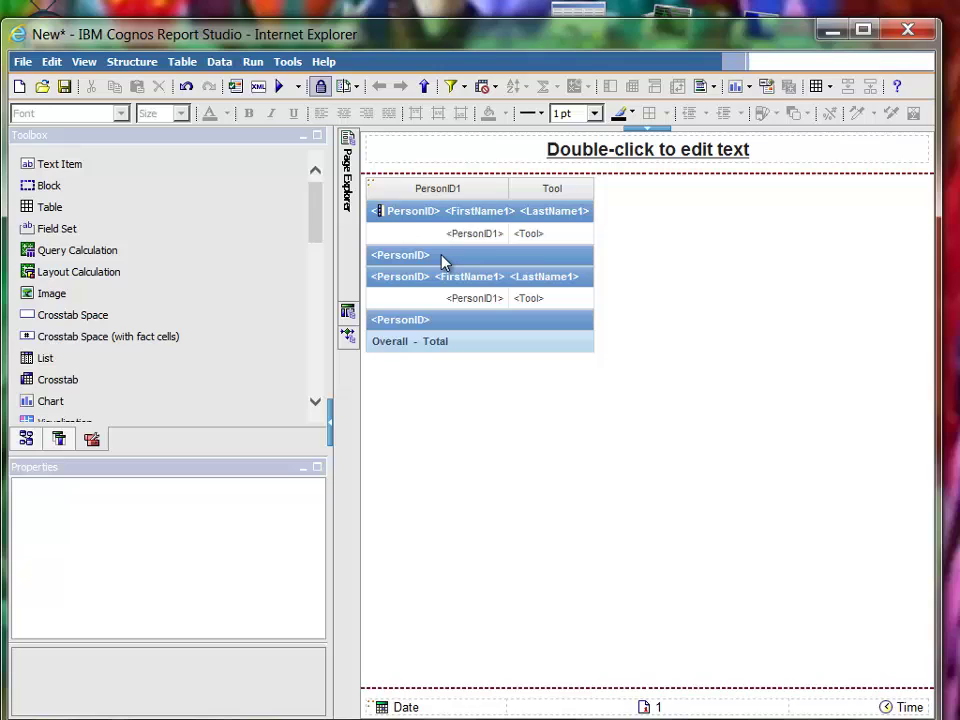
Cut the PersonID group footer rows and the Overall - Total row.
click(537, 240)
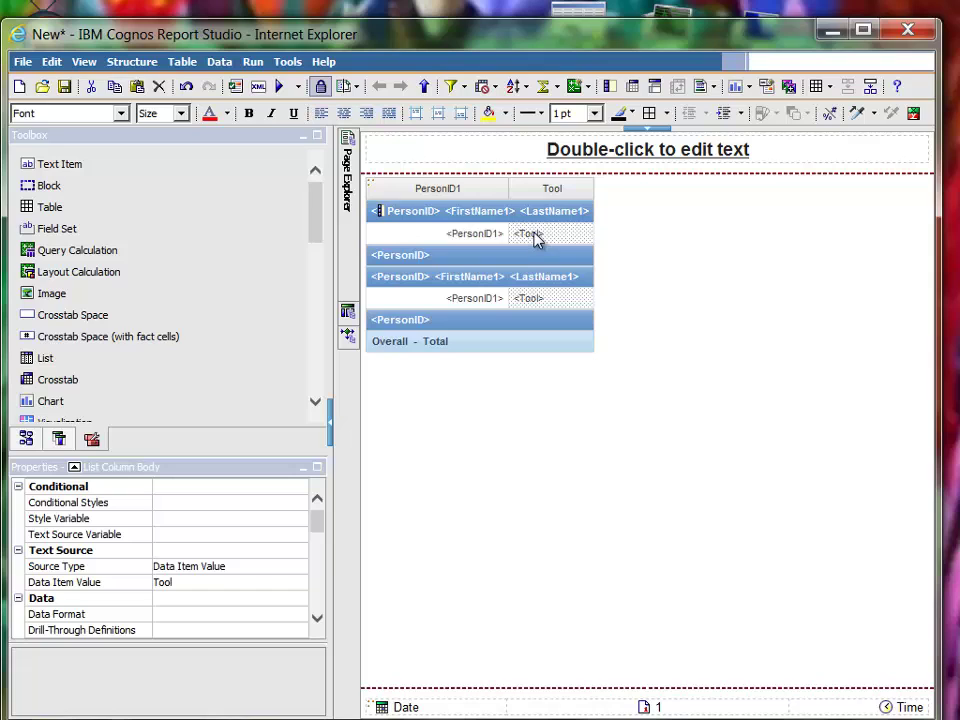
click(430, 256)
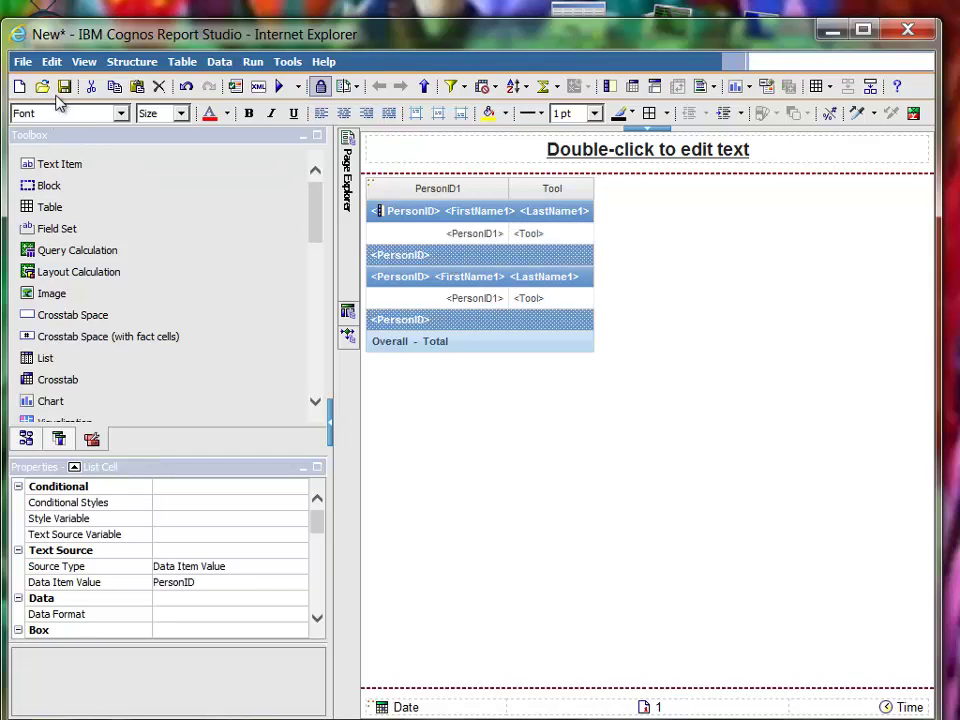
click(50, 62)
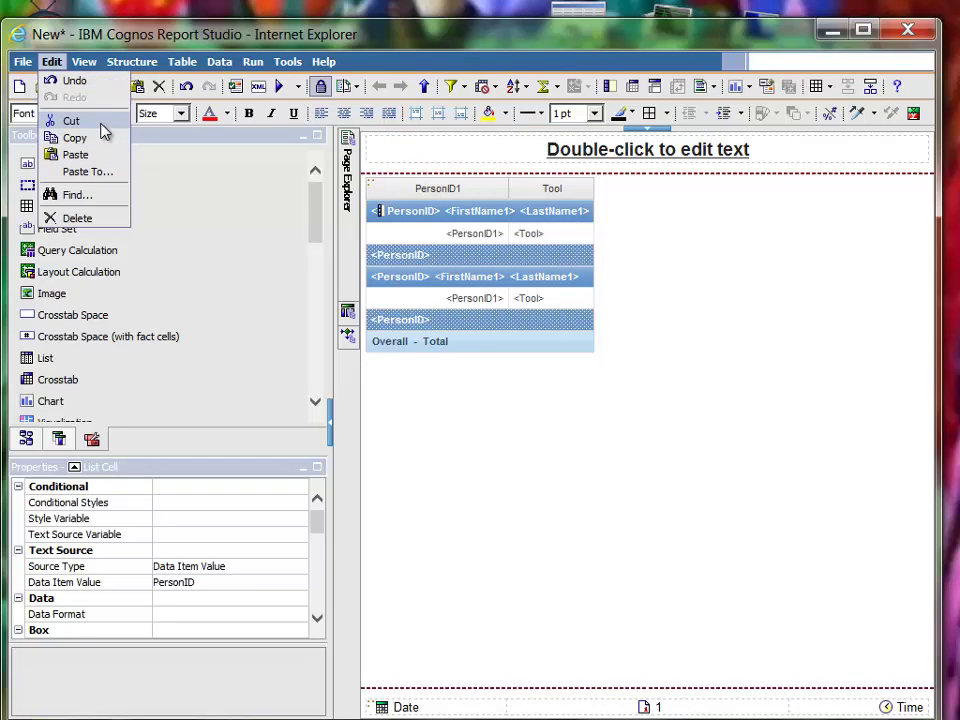
click(103, 131)
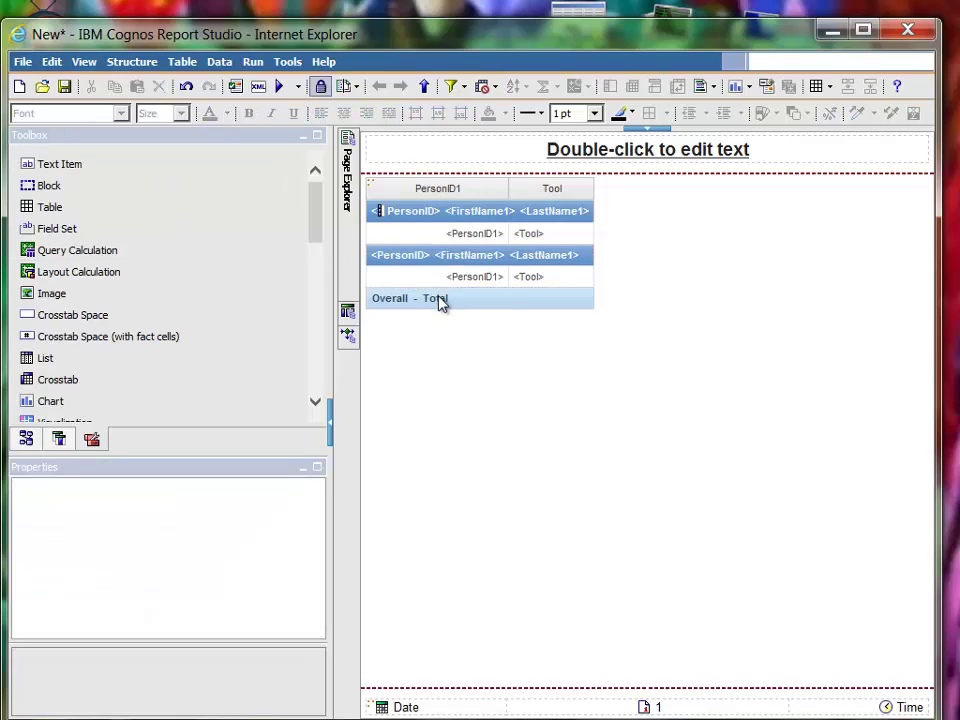
click(452, 302)
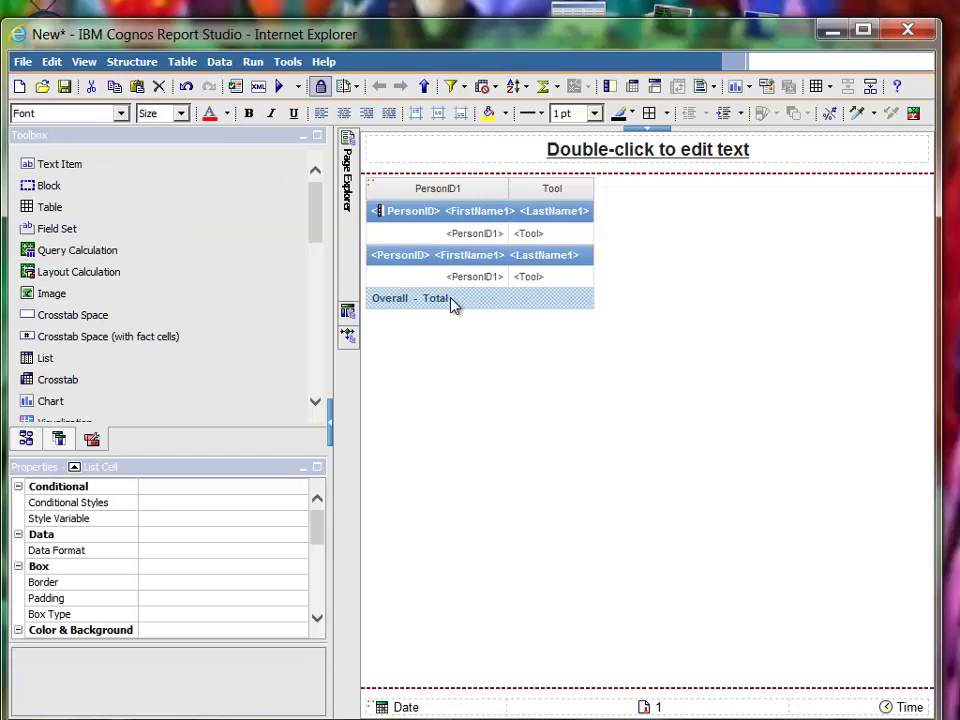
click(52, 62)
click(88, 121)
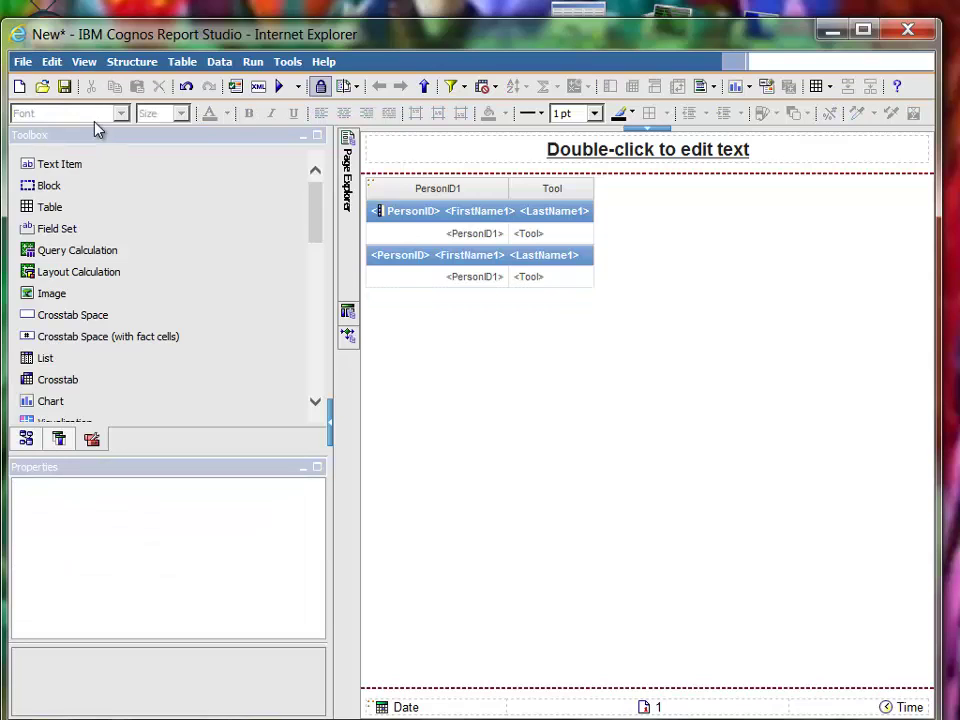